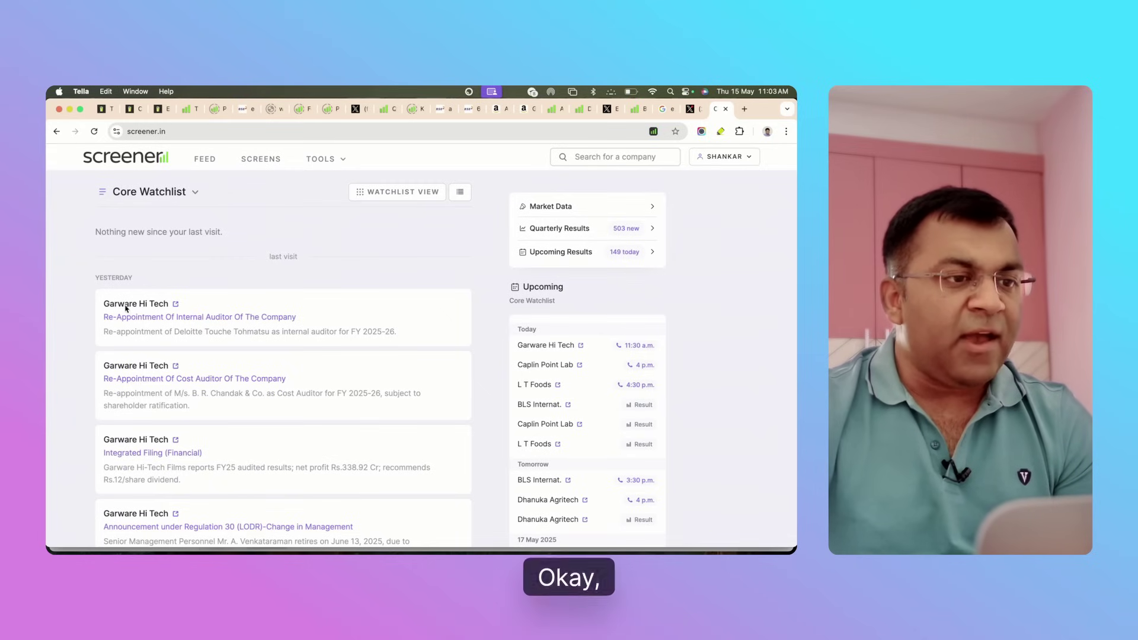
# Step: Open Garware Hi Tech Films' Screener page and export its data as Garware Hi Tech.xlsx
pyautogui.click(174, 304)
pyautogui.click(176, 305)
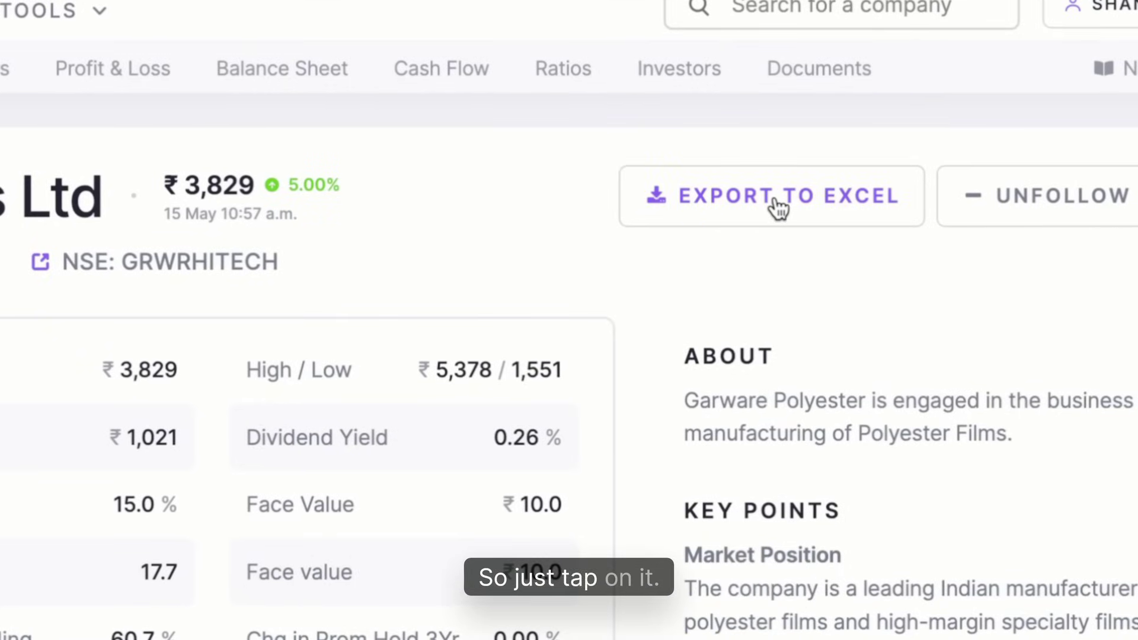
pyautogui.click(779, 208)
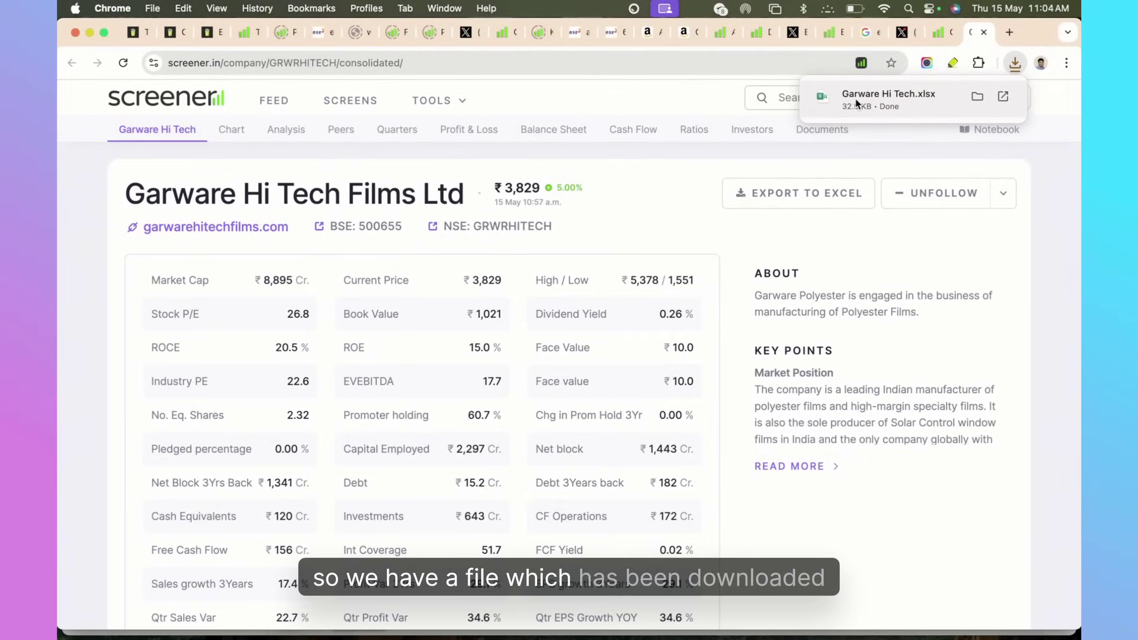
# Step: Open Garware Hi Tech.xlsx and view its Quarters, Balance Sheet and Cash Flow sheets
pyautogui.click(915, 104)
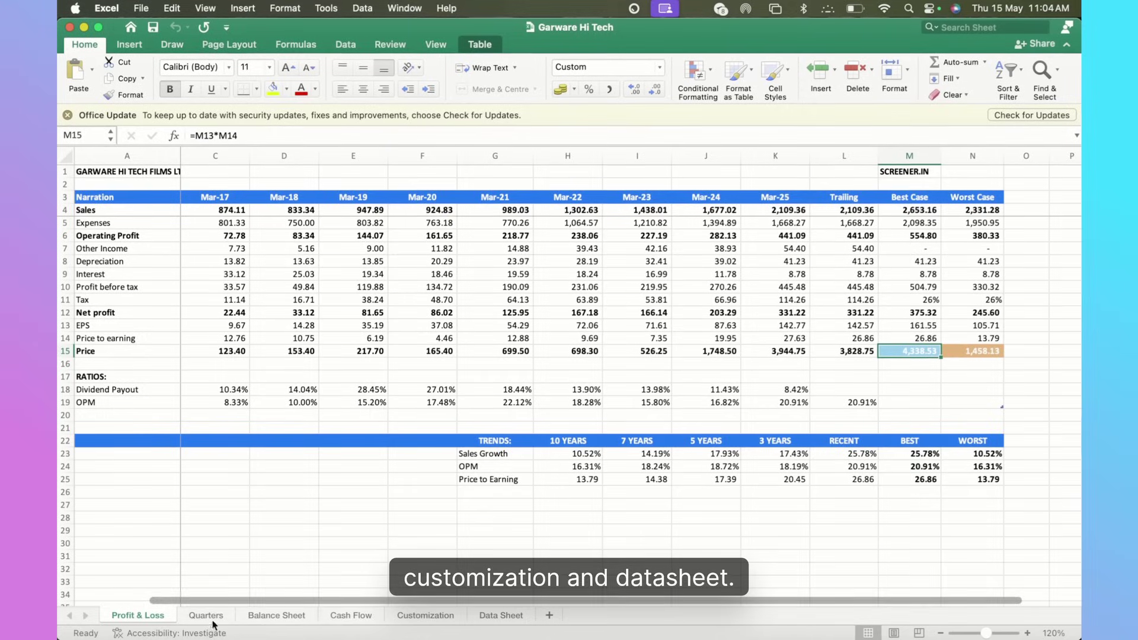
pyautogui.click(206, 616)
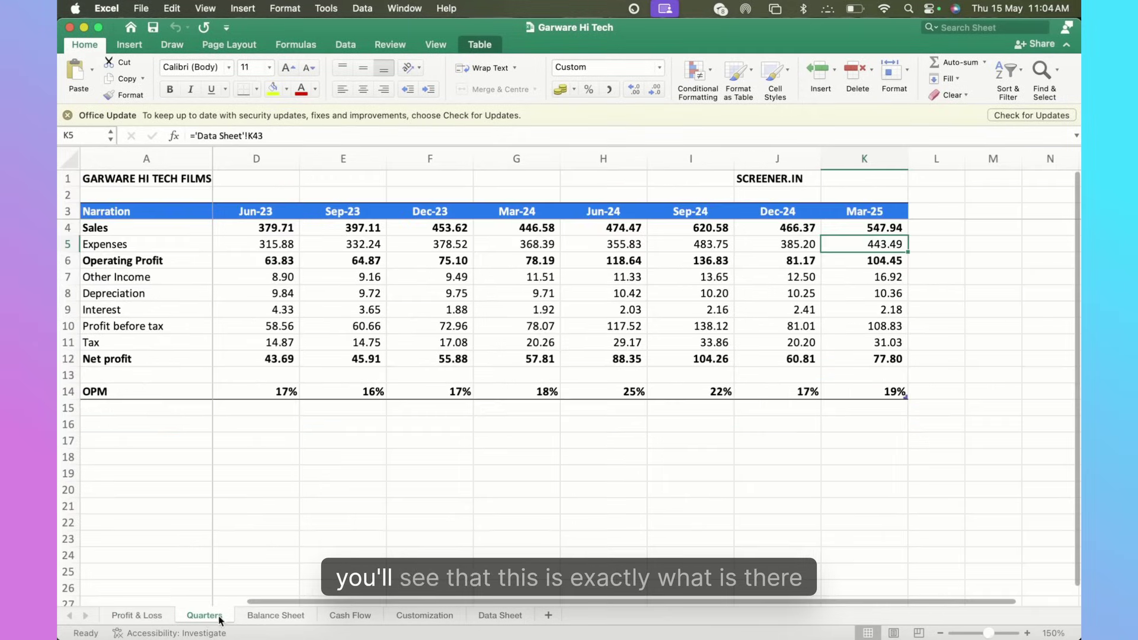
pyautogui.click(267, 616)
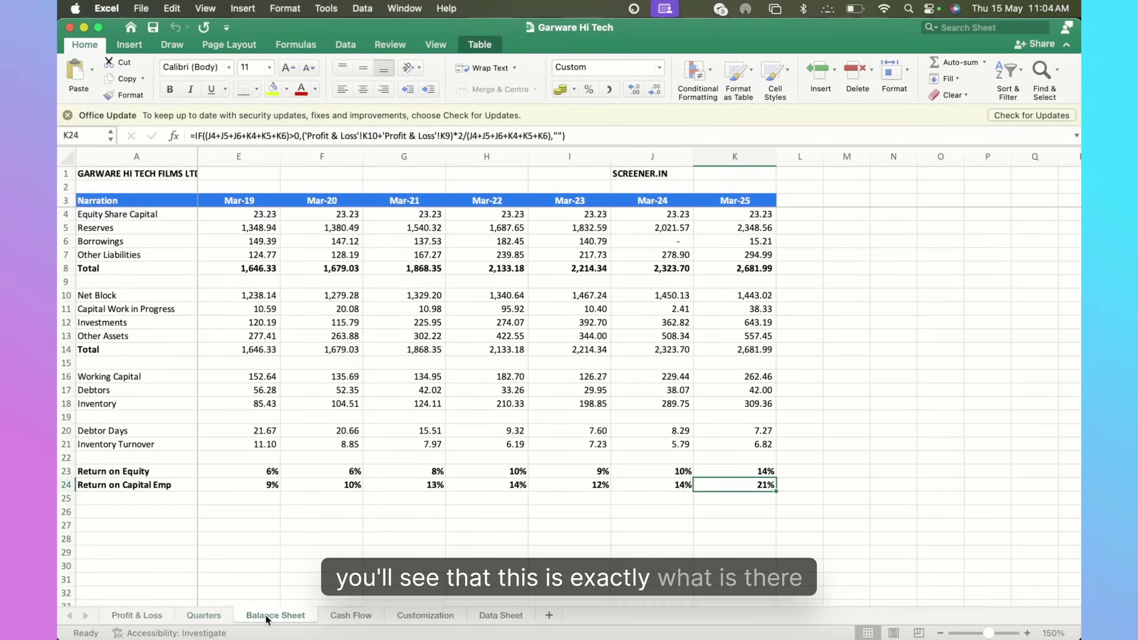
pyautogui.click(343, 618)
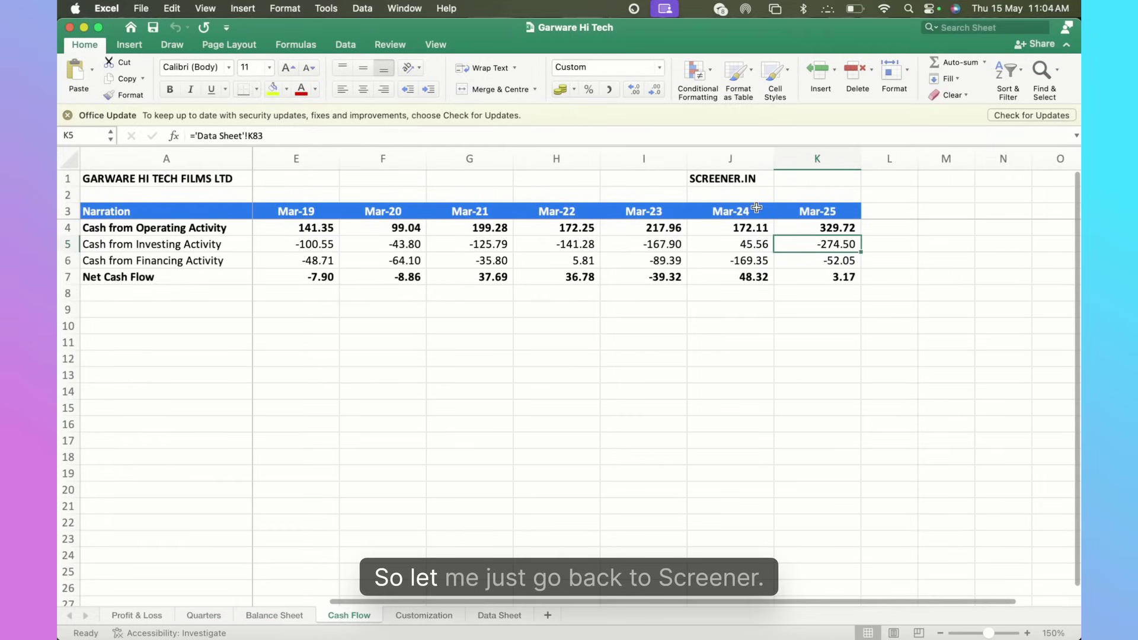
pyautogui.press('super+Tab')
pyautogui.scroll(-20, 552, 326)
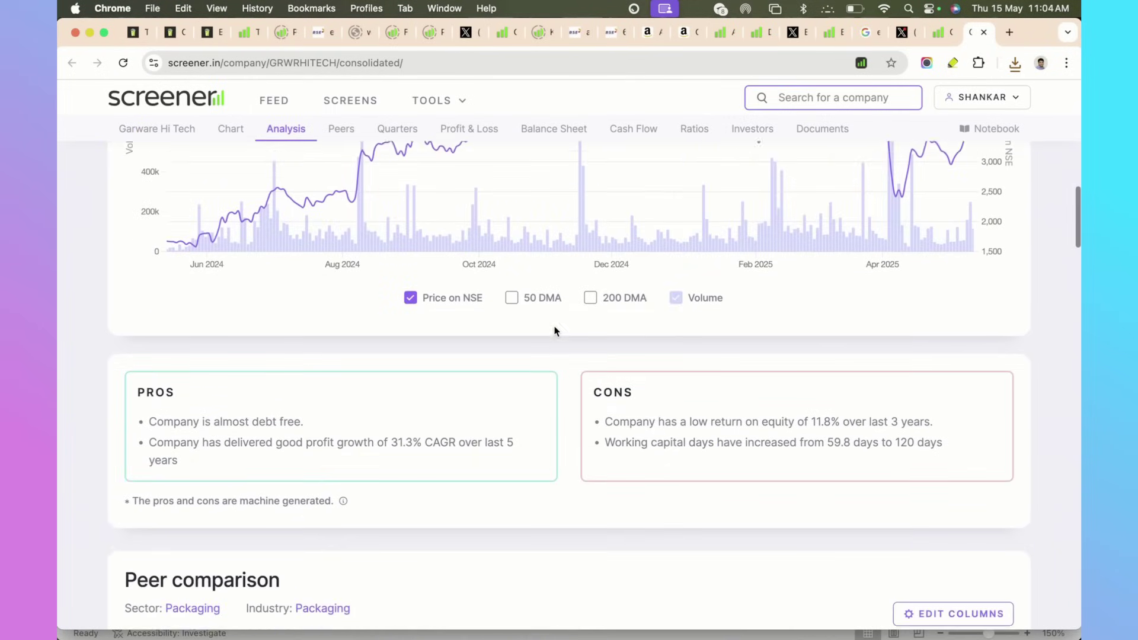
pyautogui.scroll(-6, 554, 326)
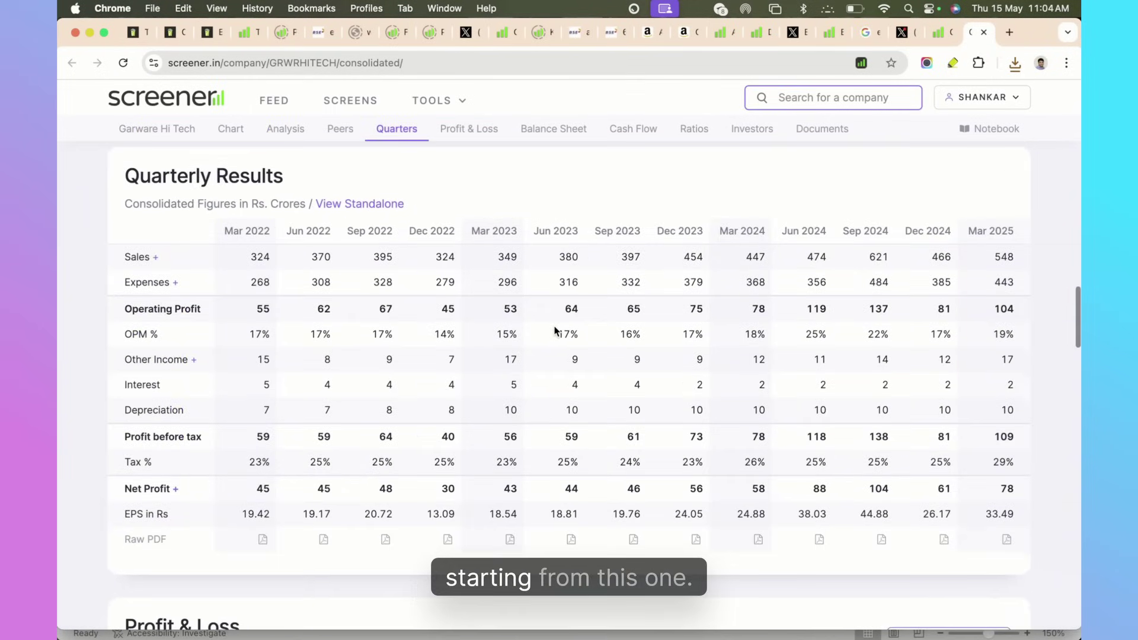
pyautogui.scroll(-15, 555, 330)
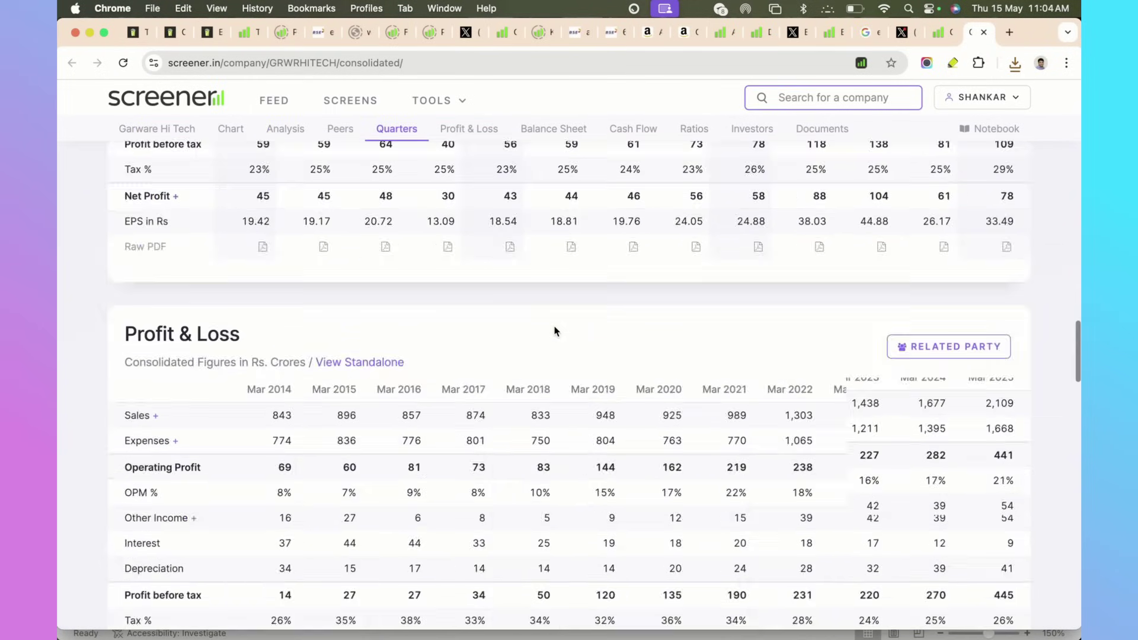
pyautogui.scroll(-7, 556, 330)
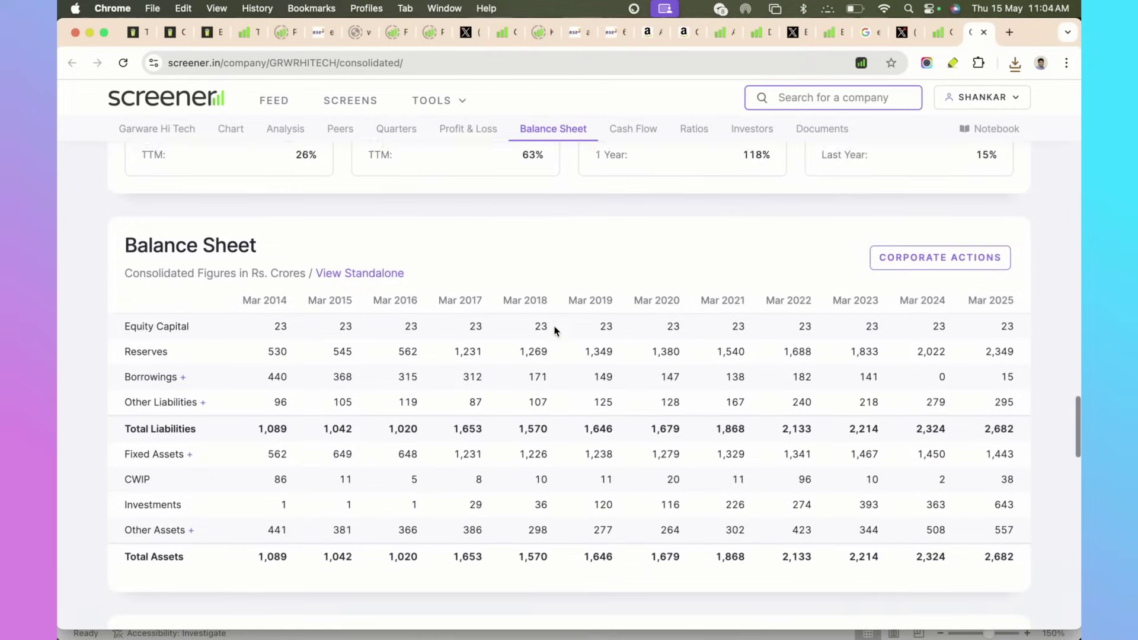
pyautogui.scroll(-2, 555, 331)
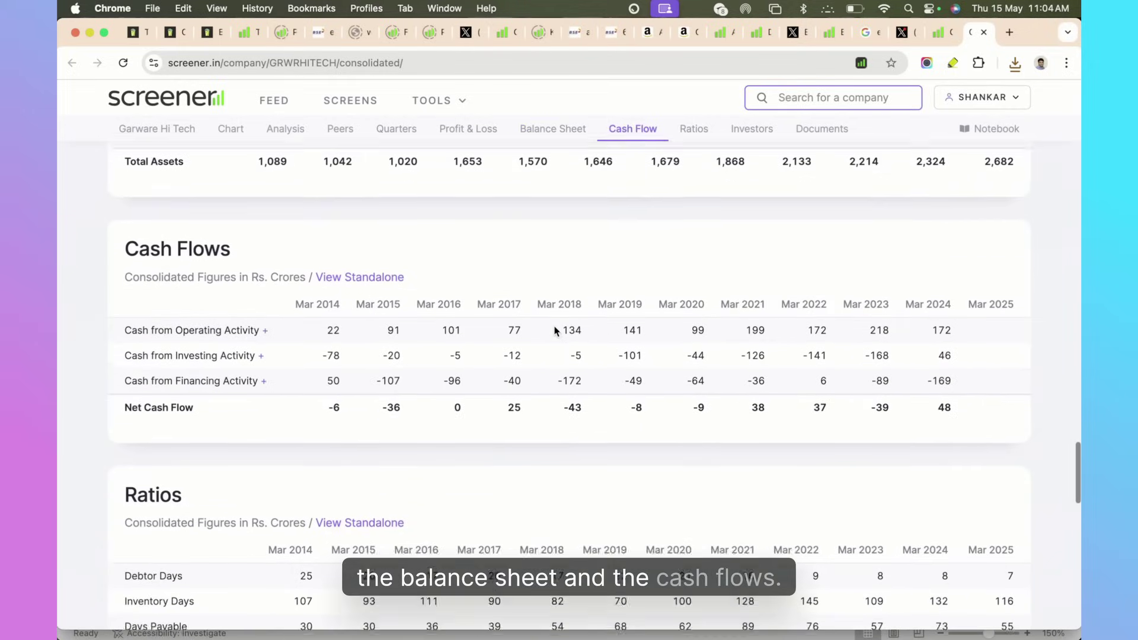
pyautogui.press('super+Tab')
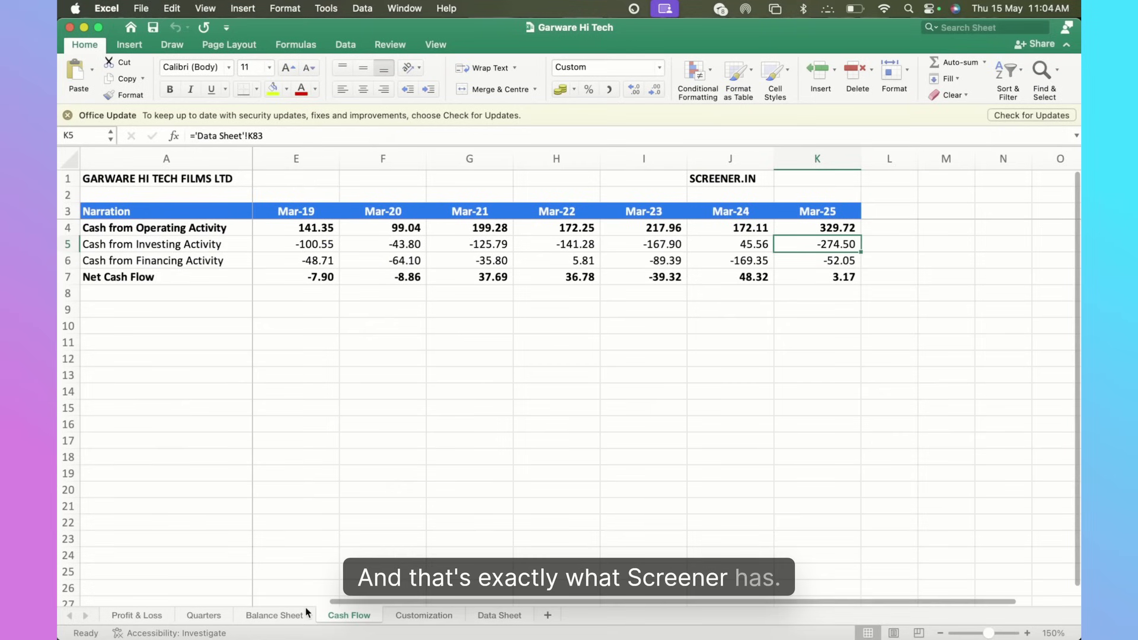
# Step: Switch to the Data Sheet and scroll through its raw Profit & Loss and Balance Sheet figures
pyautogui.click(499, 615)
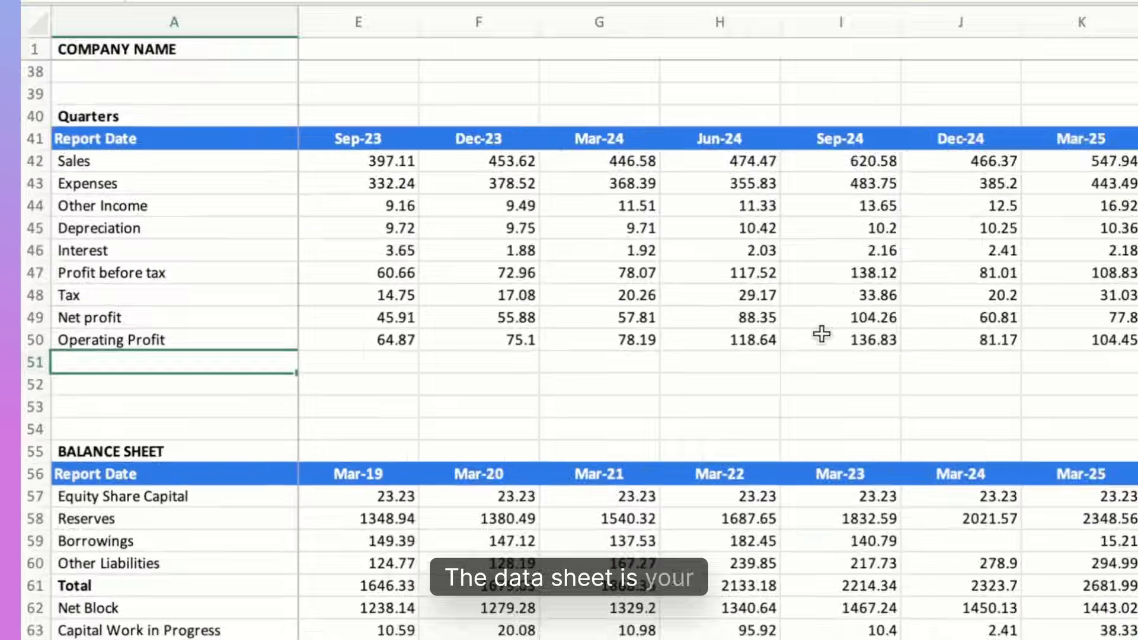
pyautogui.scroll(-3, 949, 634)
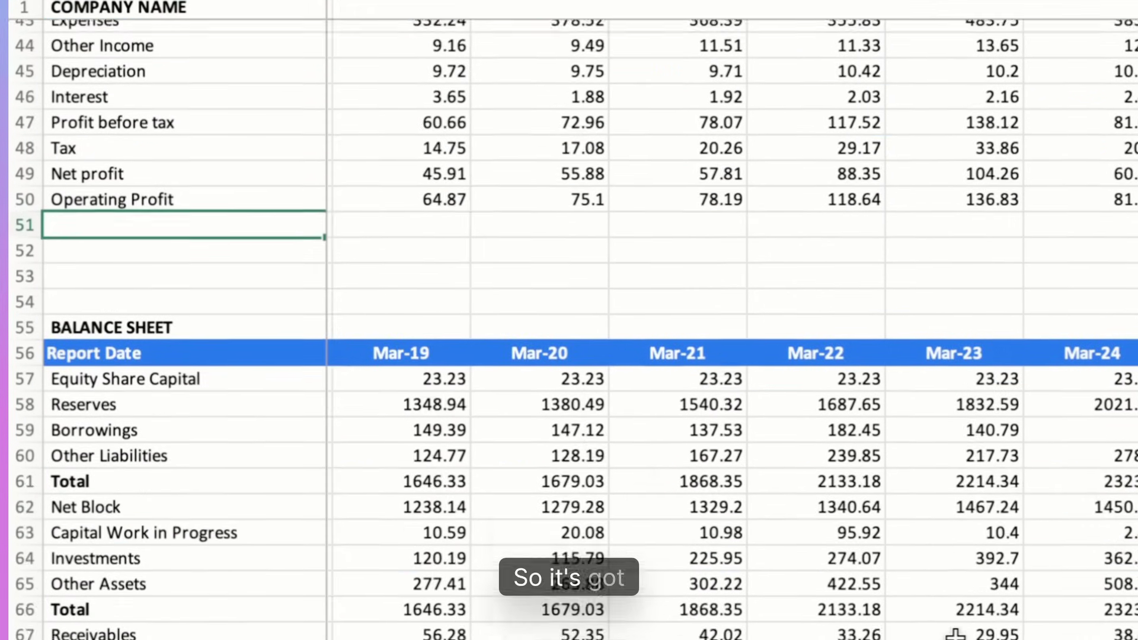
pyautogui.scroll(8, 546, 533)
pyautogui.scroll(6, 280, 437)
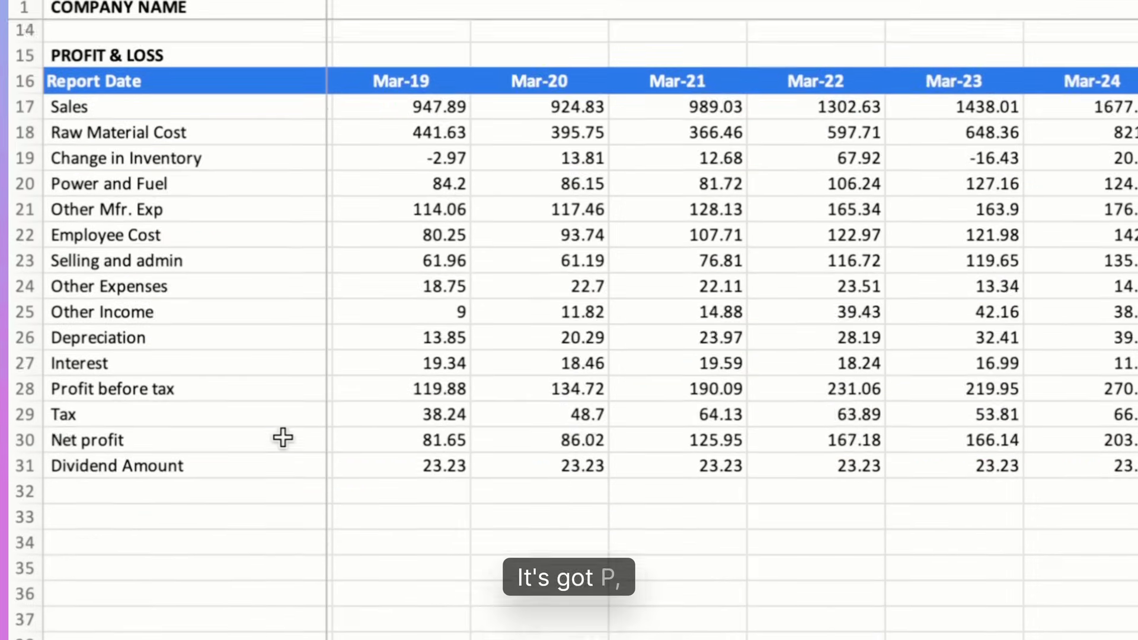
pyautogui.scroll(-20, 283, 437)
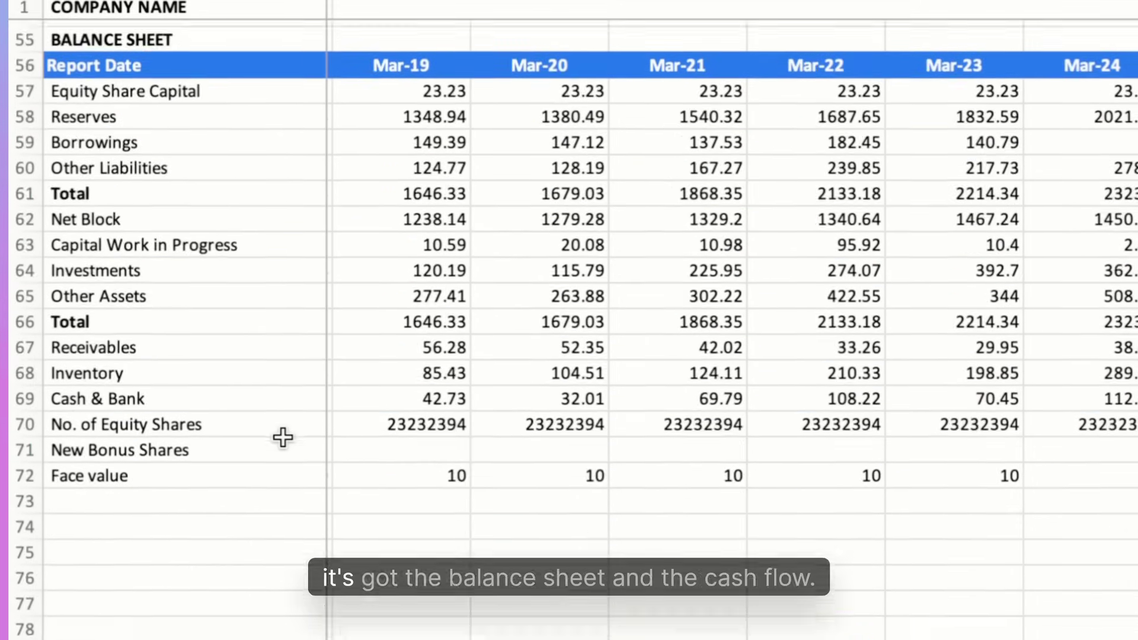
pyautogui.scroll(20, 620, 473)
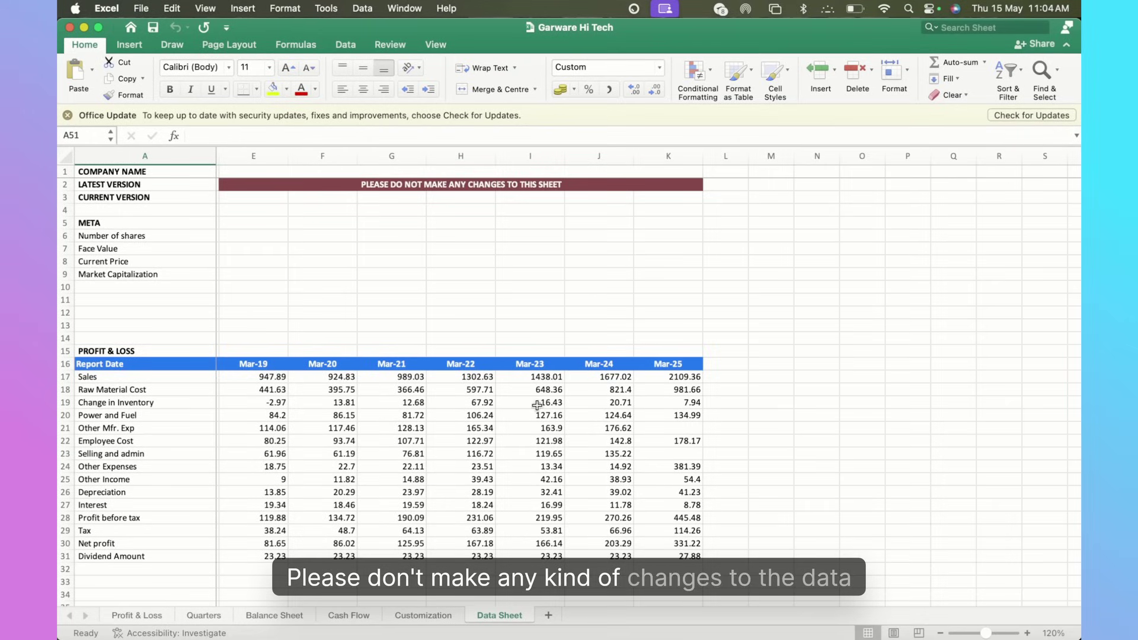
# Step: Show the Customization sheet and select its line warning not to edit the Data Sheet
pyautogui.click(419, 617)
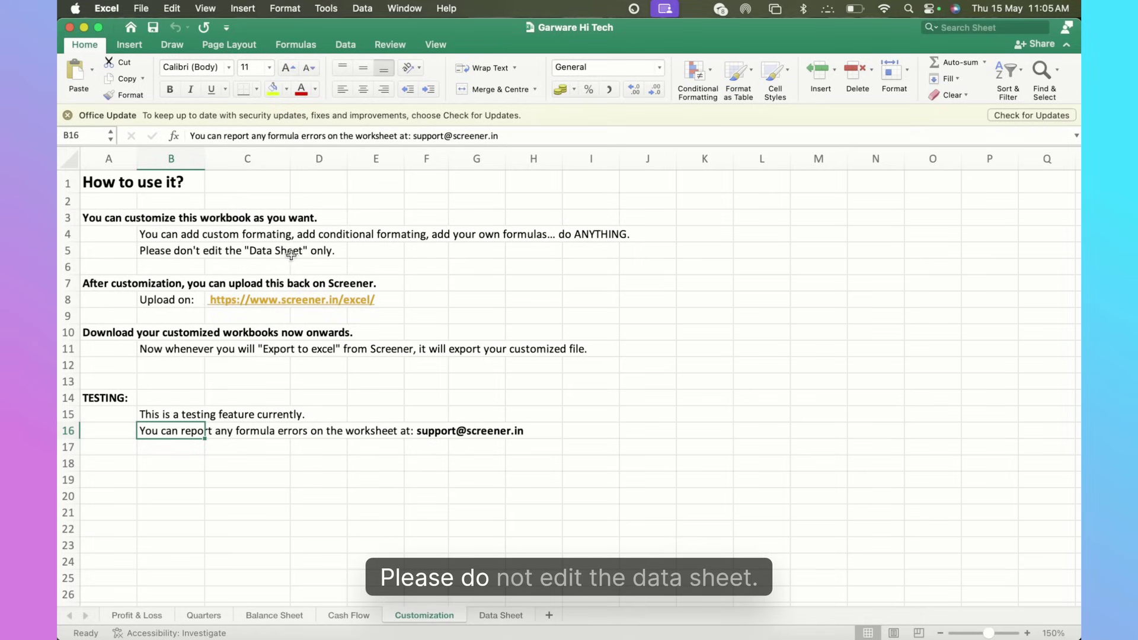
pyautogui.moveTo(153, 256); pyautogui.dragTo(339, 252)
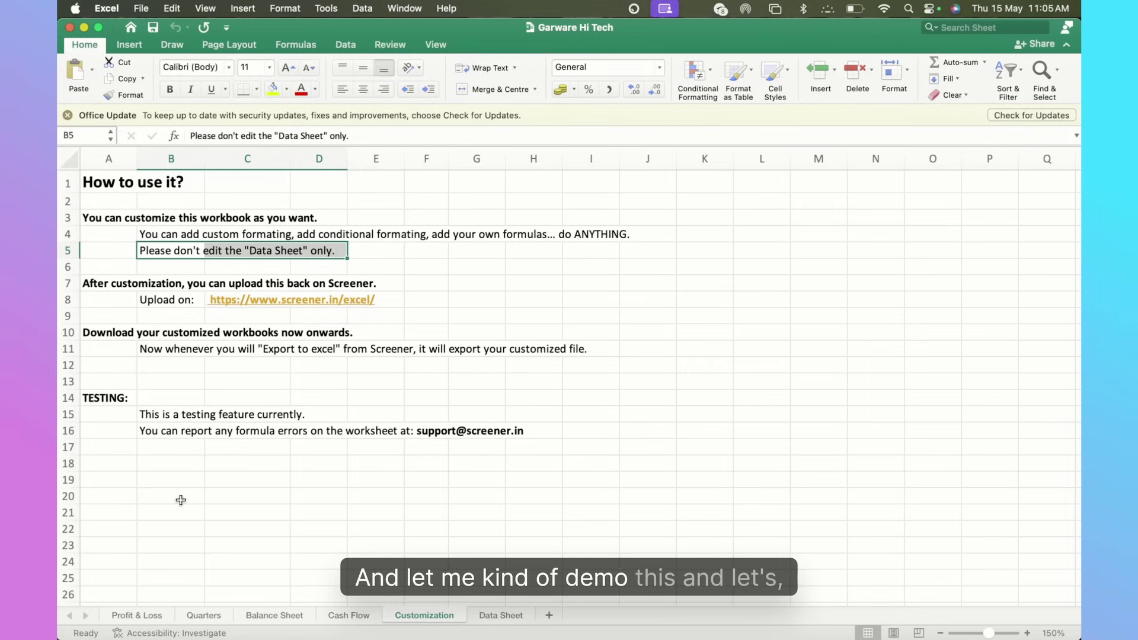
# Step: Delete the Profit & Loss sheet
pyautogui.rightClick(144, 617)
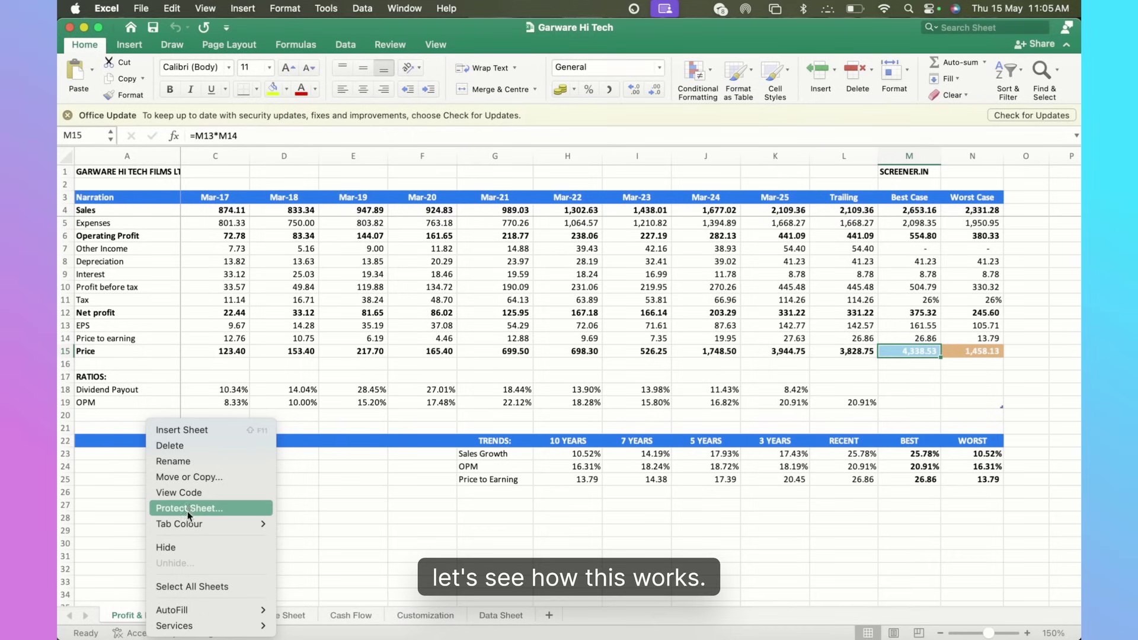
pyautogui.click(137, 581)
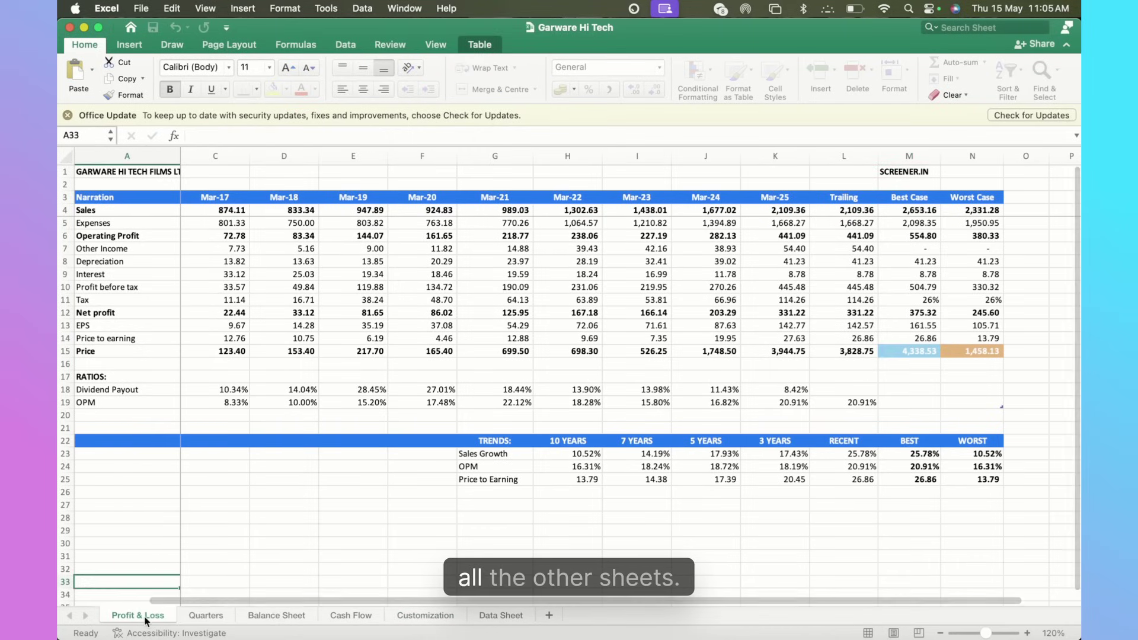
pyautogui.rightClick(145, 618)
pyautogui.click(197, 447)
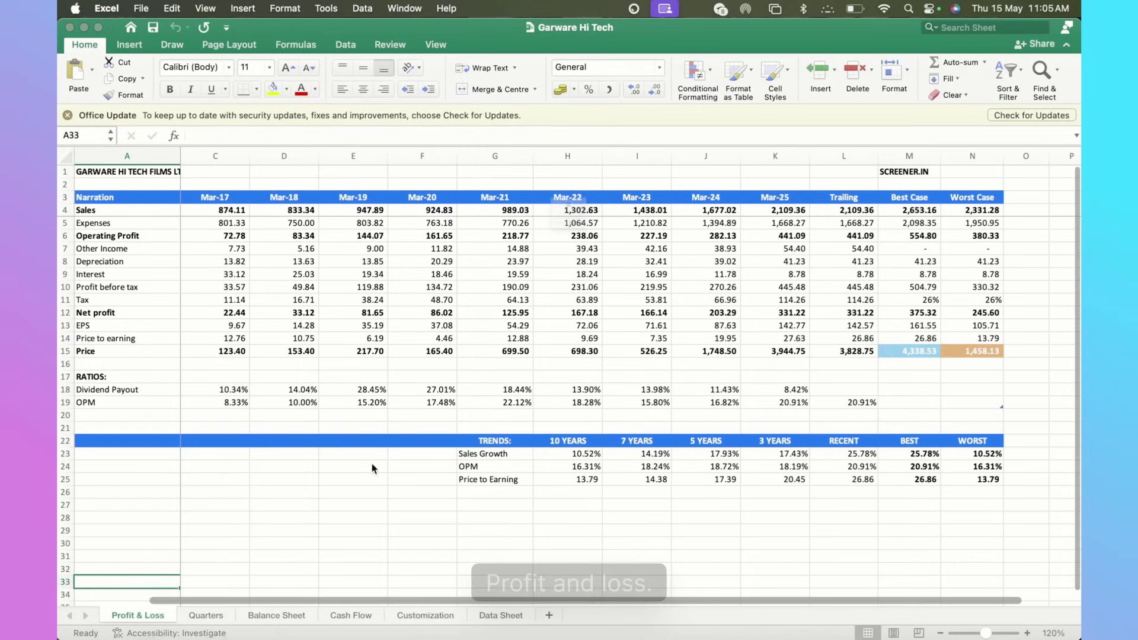
pyautogui.click(610, 269)
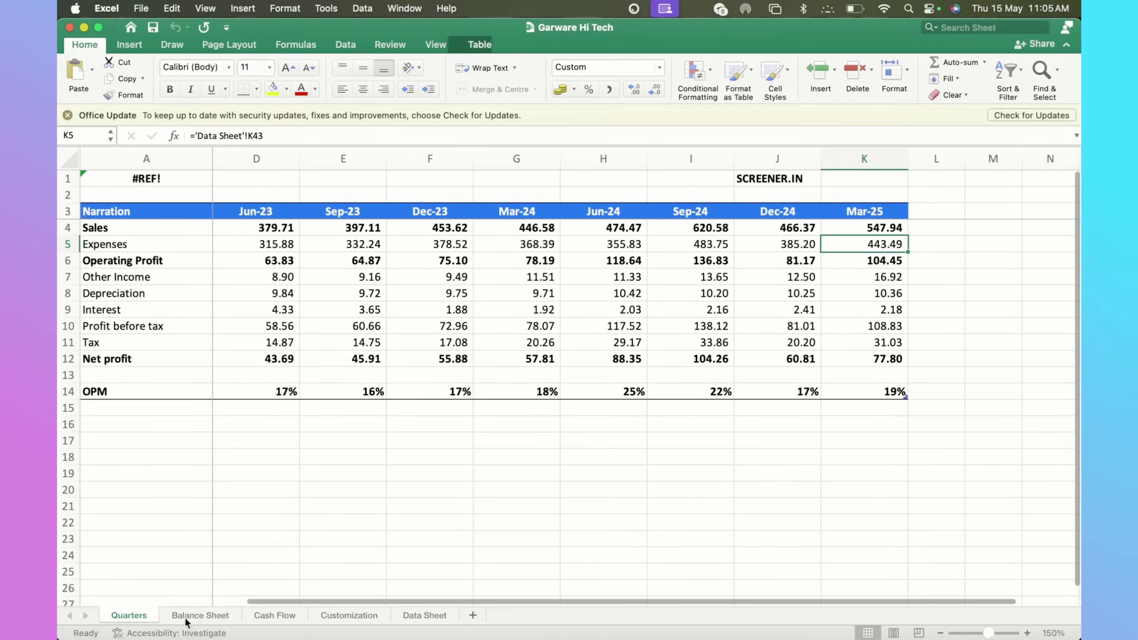
# Step: Delete the Quarters, Balance Sheet and Cash Flow sheets together and add a blank Sheet1
pyautogui.keyDown('super'); pyautogui.click(204, 616); pyautogui.keyUp('super')
pyautogui.keyDown('super'); pyautogui.click(279, 617); pyautogui.keyUp('super')
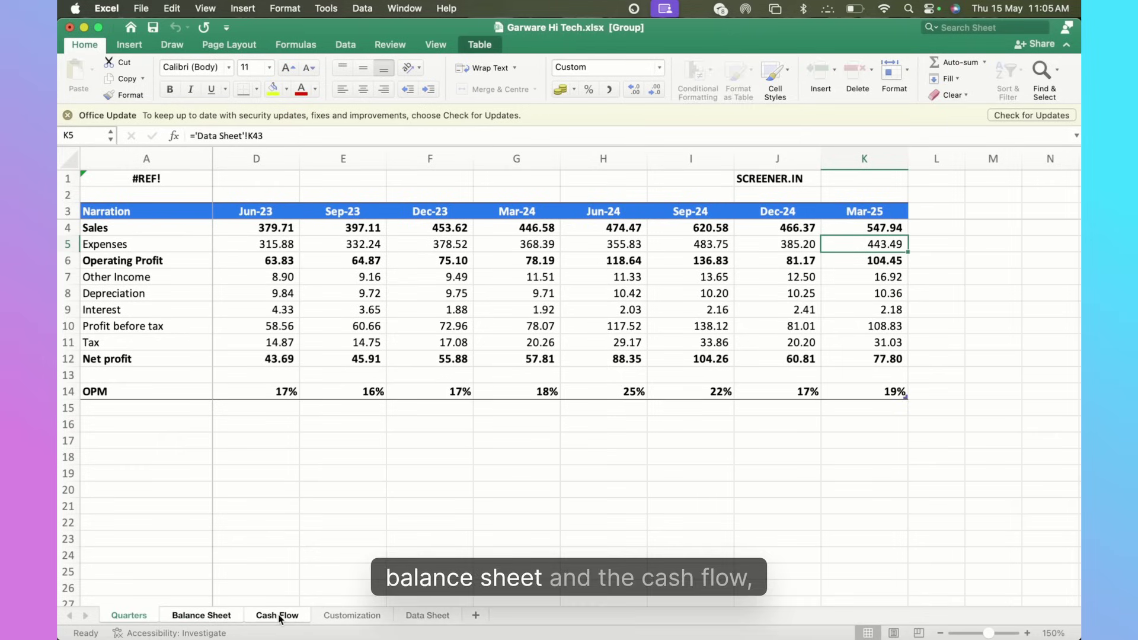
pyautogui.rightClick(281, 619)
pyautogui.click(348, 431)
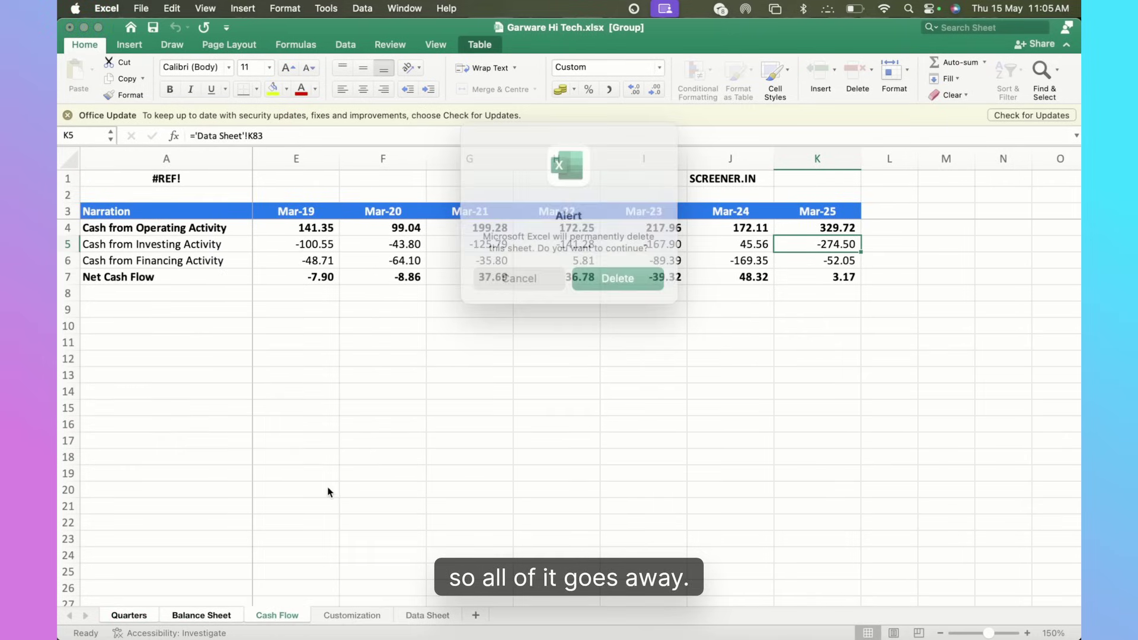
pyautogui.click(609, 269)
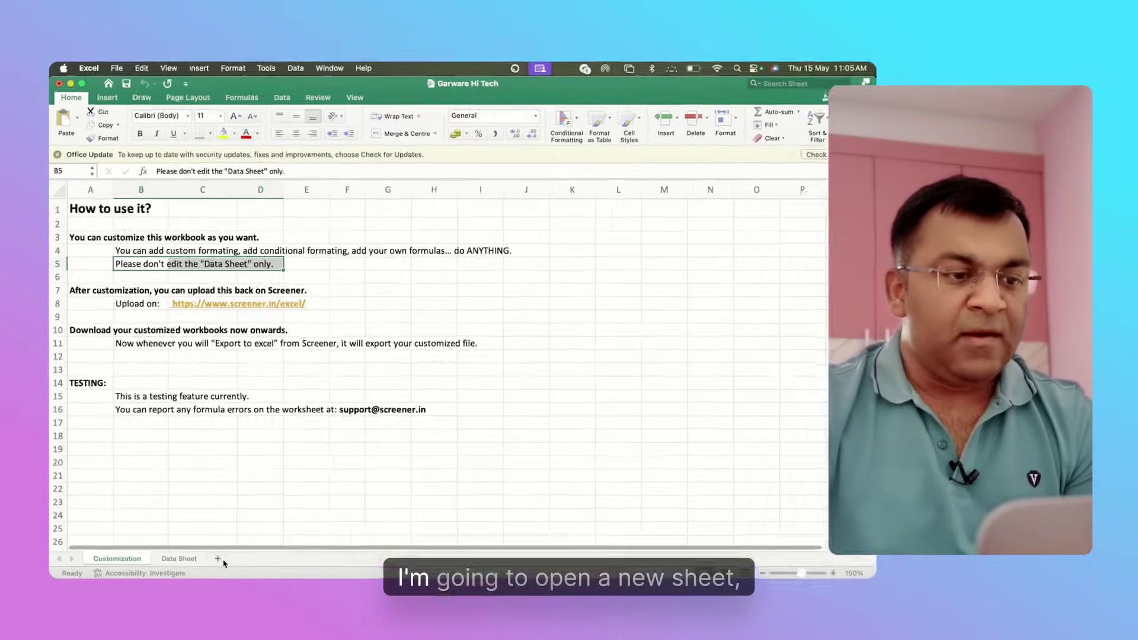
pyautogui.click(269, 615)
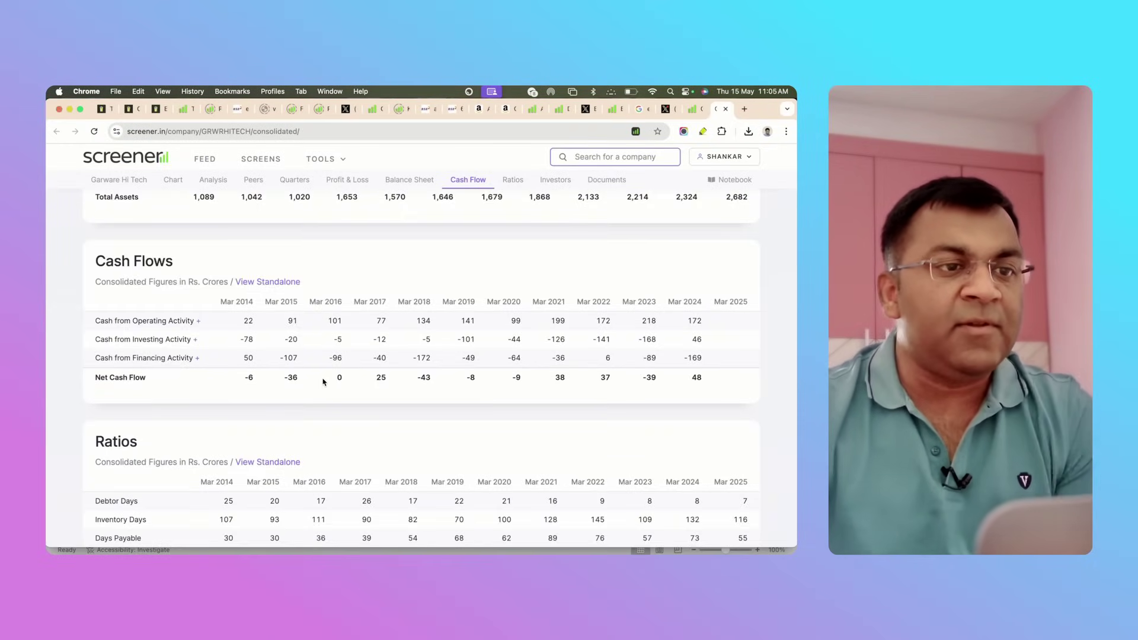
pyautogui.scroll(5, 324, 381)
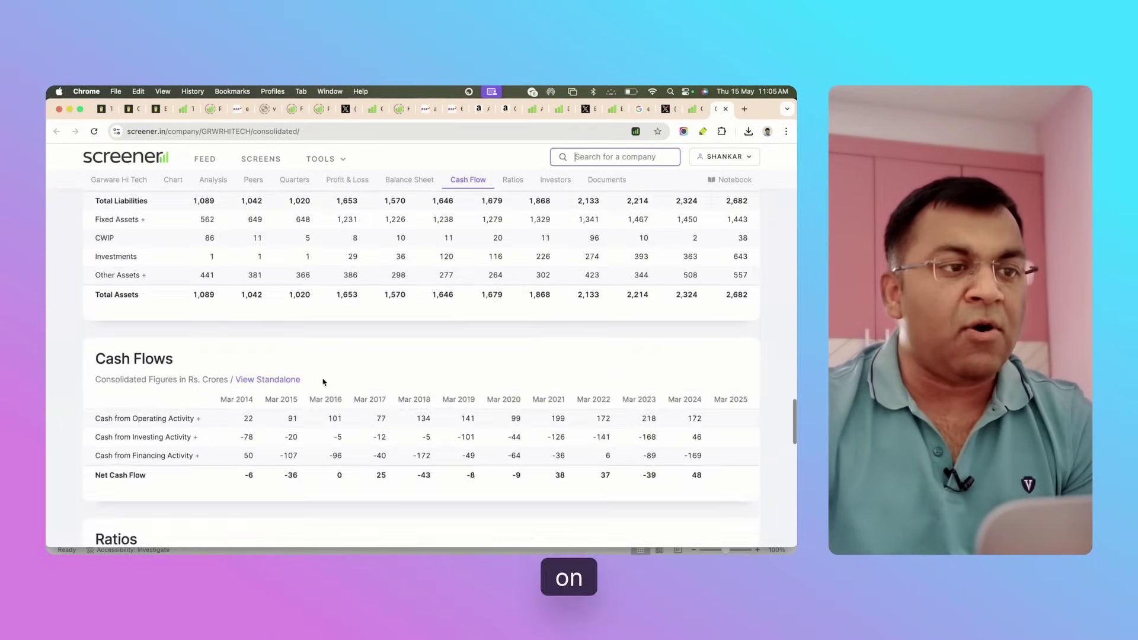
pyautogui.scroll(10, 323, 382)
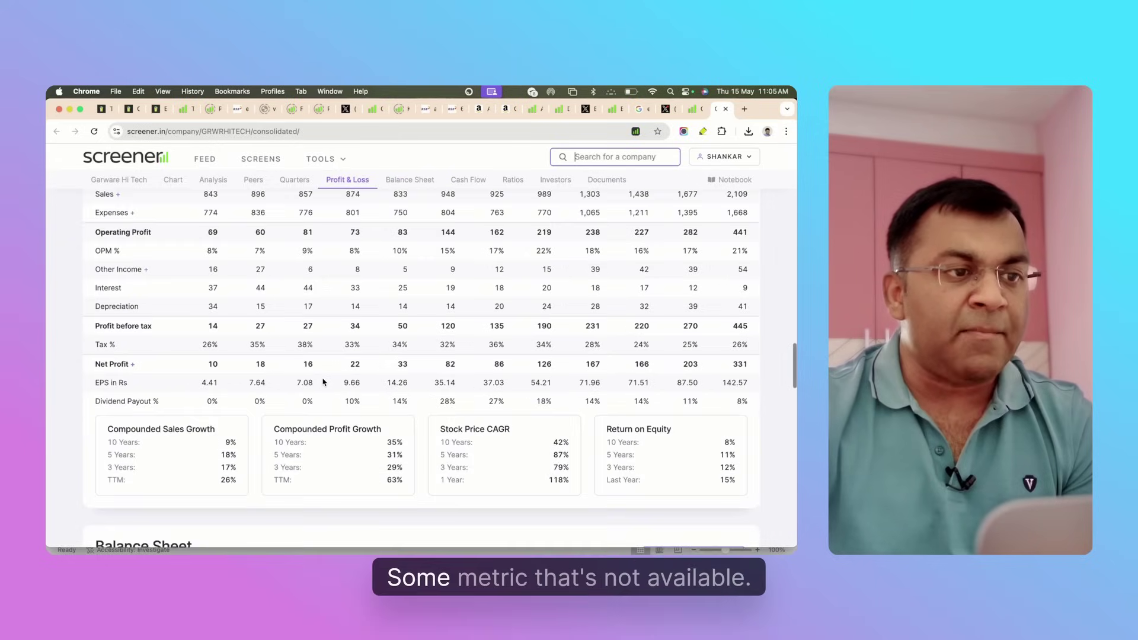
pyautogui.scroll(3, 323, 381)
pyautogui.scroll(-2, 323, 381)
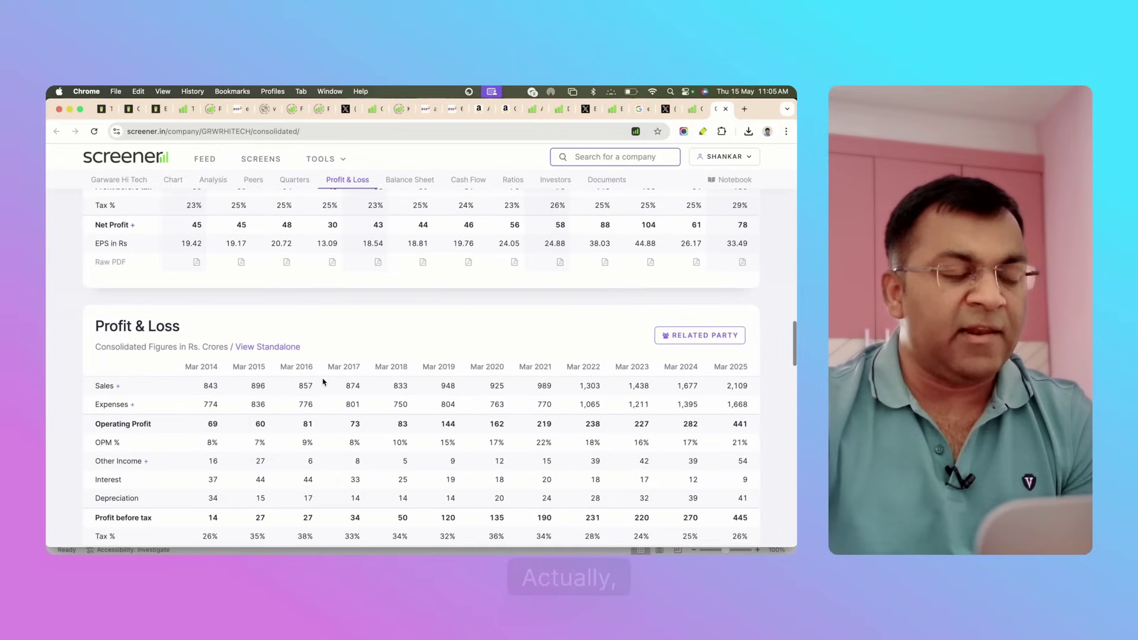
pyautogui.scroll(-3, 323, 381)
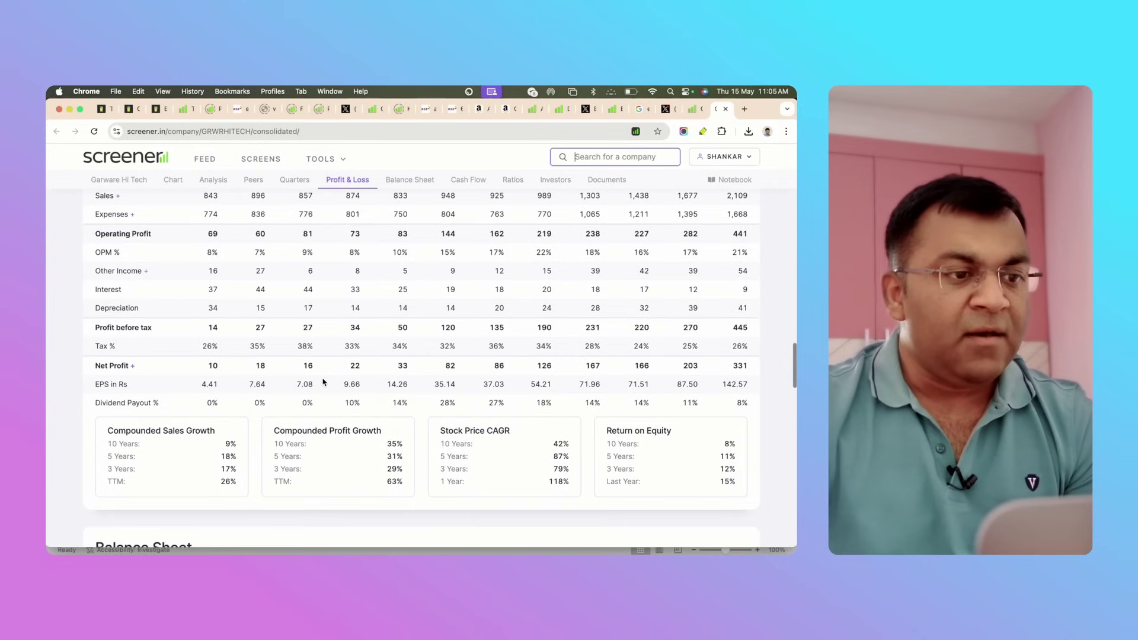
pyautogui.scroll(1, 323, 381)
pyautogui.scroll(1, 323, 381)
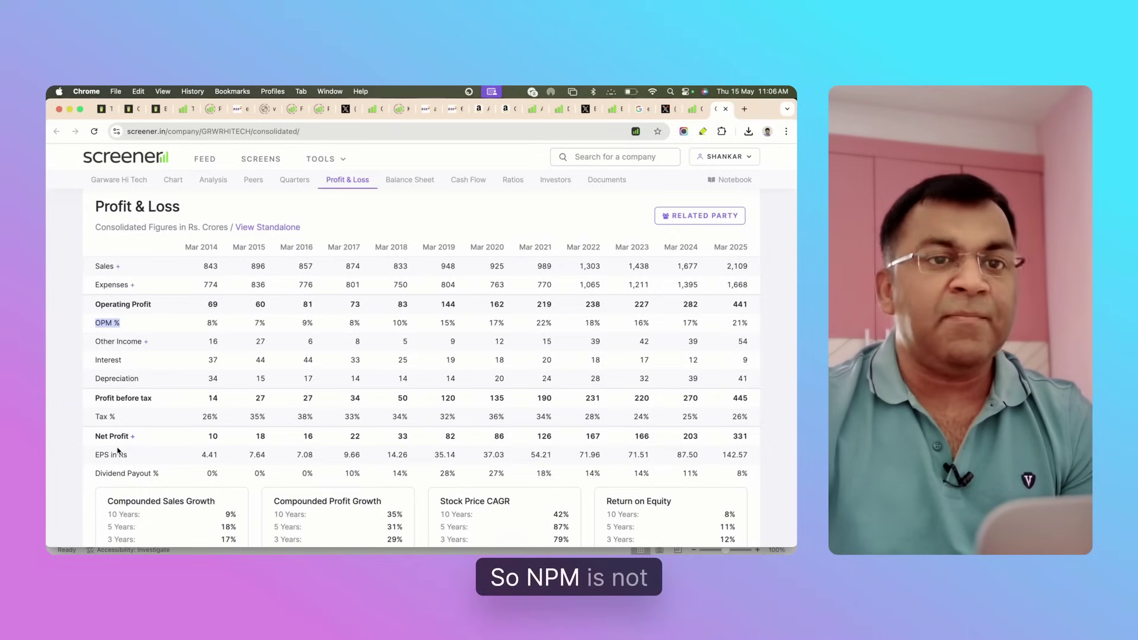
# Step: Back in Excel, label A2:A4 as Net Profit, Sales and NPM
pyautogui.press('super+Tab')
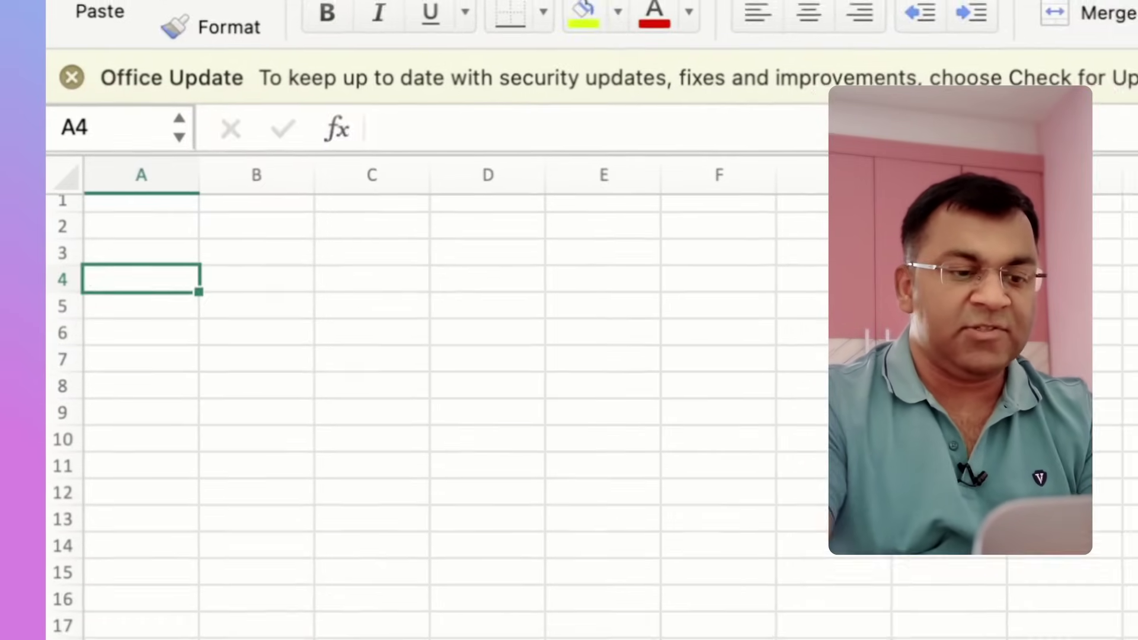
pyautogui.write('NPM')
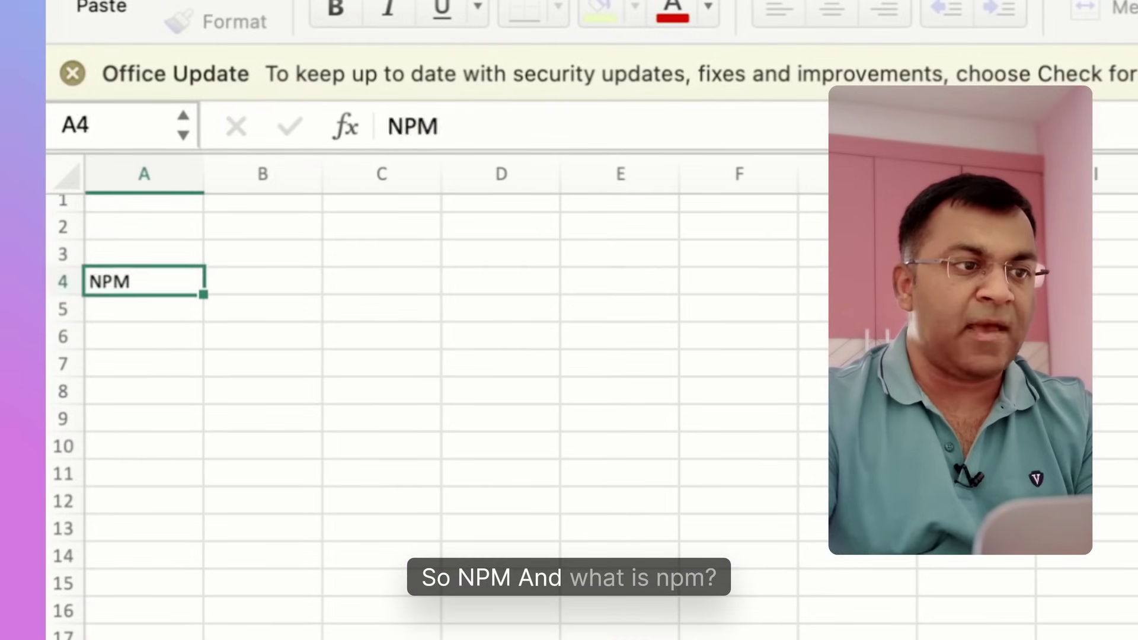
pyautogui.click(144, 227)
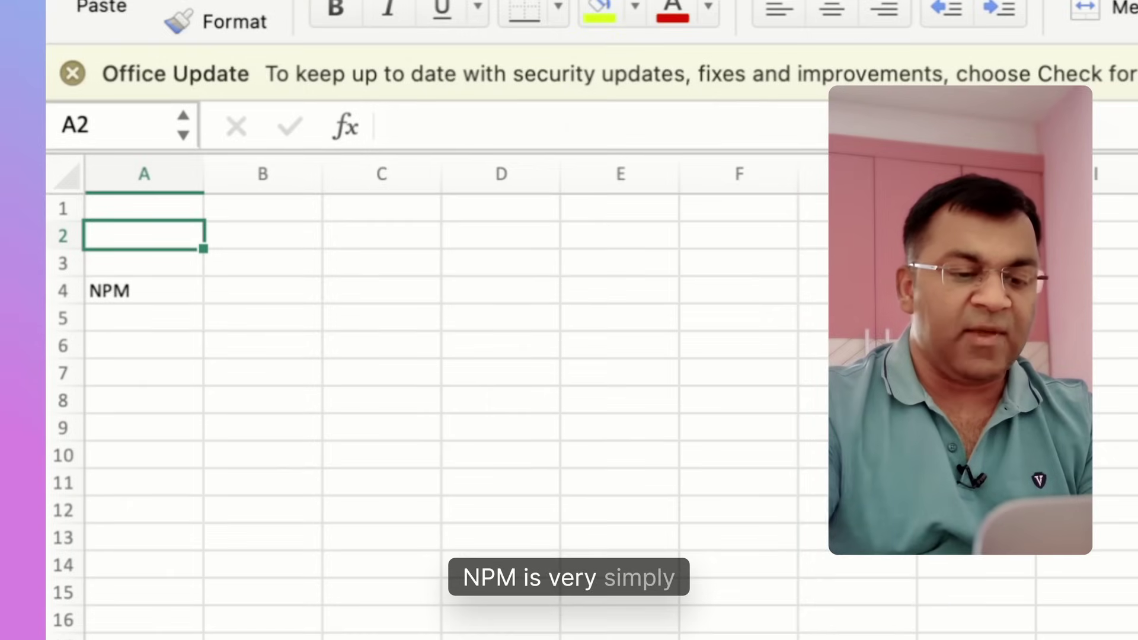
pyautogui.write('N')
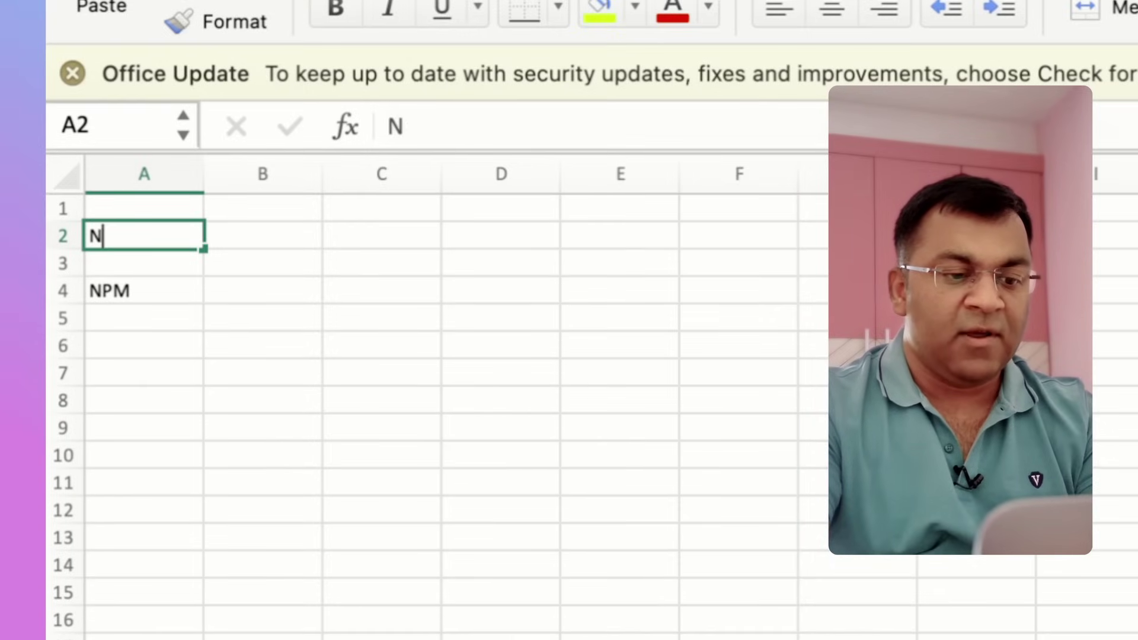
pyautogui.write('et PRof')
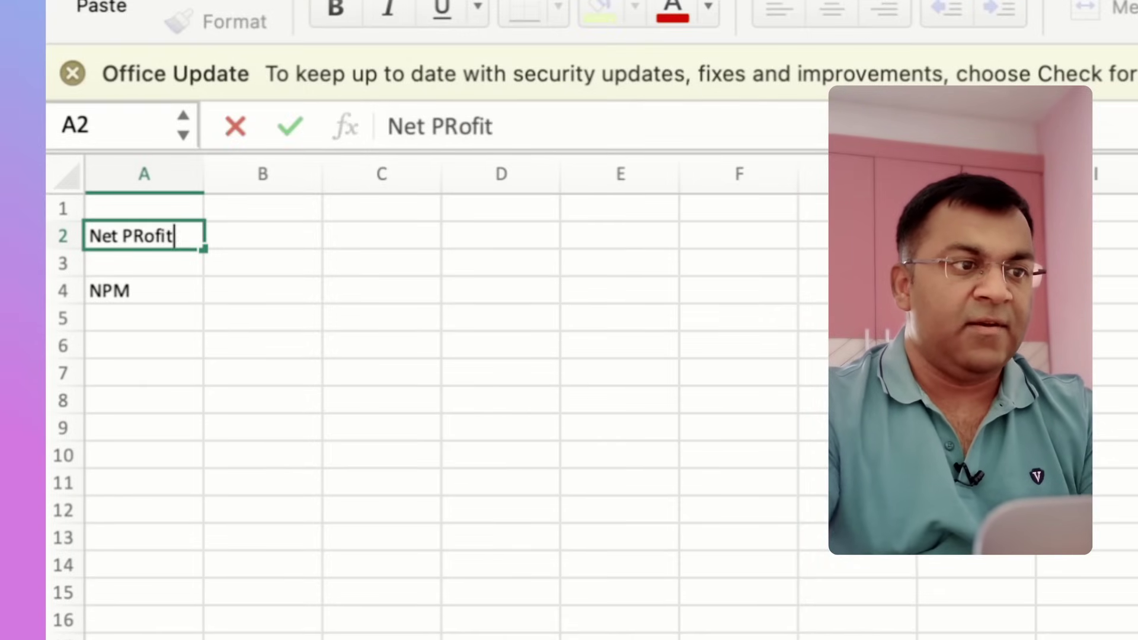
pyautogui.write('it')
pyautogui.press('Return')
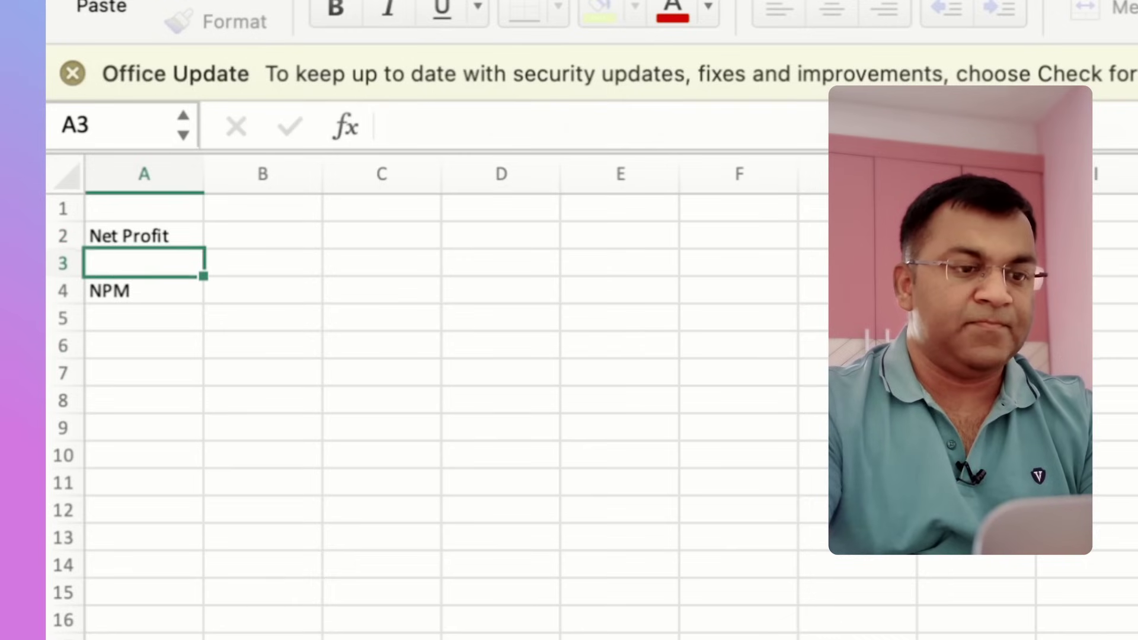
pyautogui.write('Sales')
pyautogui.press('Return')
# Step: Start a formula in B1 that references the Data Sheet
pyautogui.click(144, 236)
pyautogui.click(262, 208)
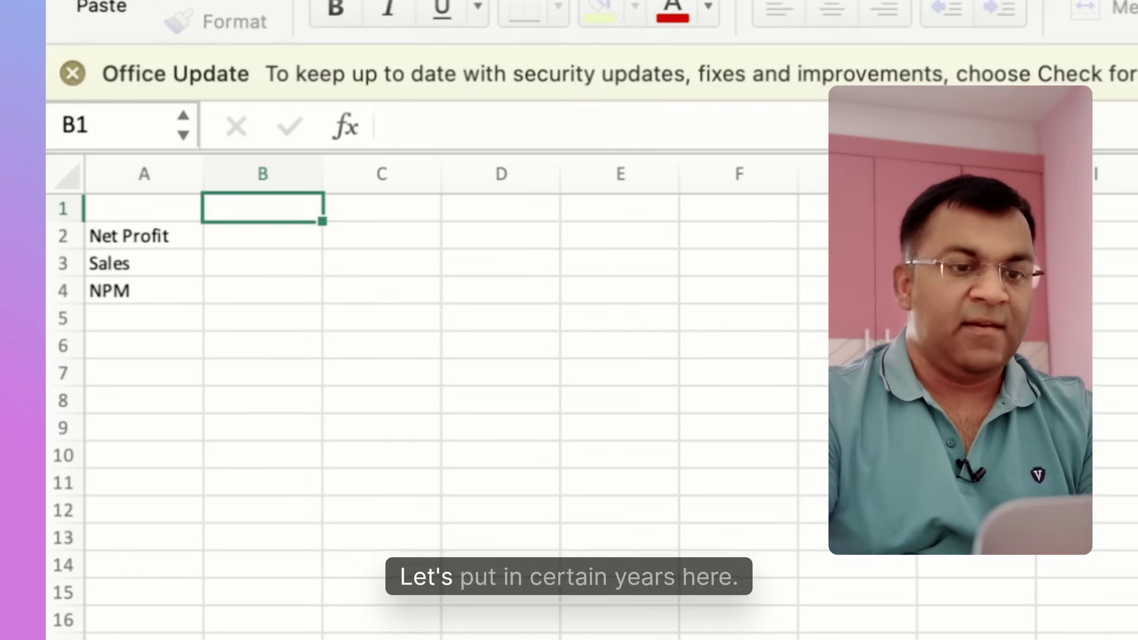
pyautogui.write('=')
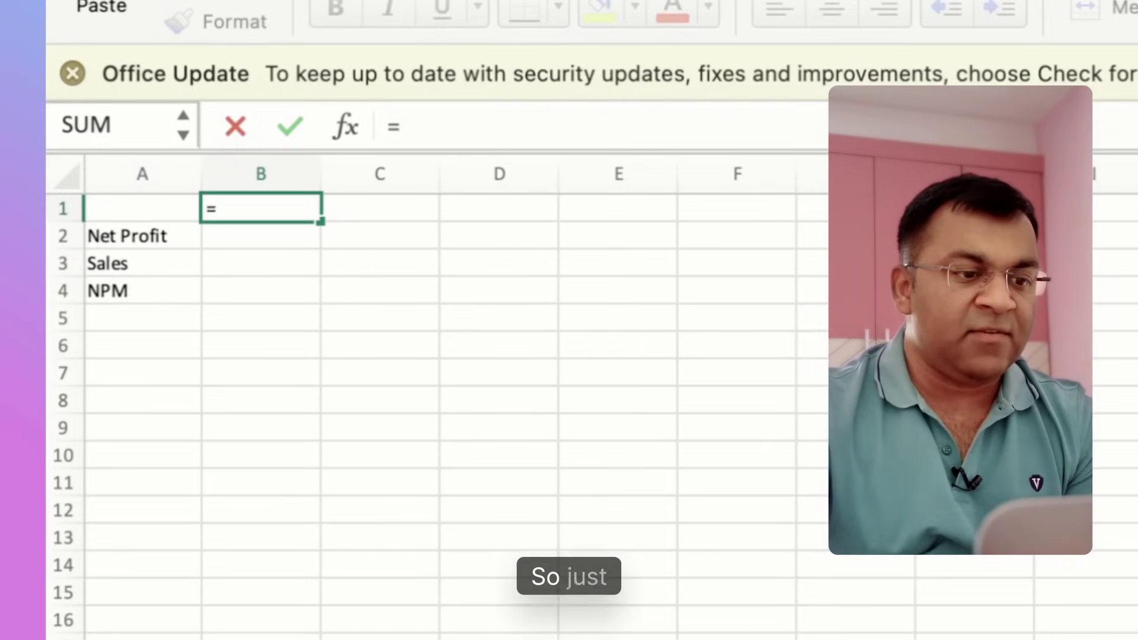
pyautogui.click(322, 623)
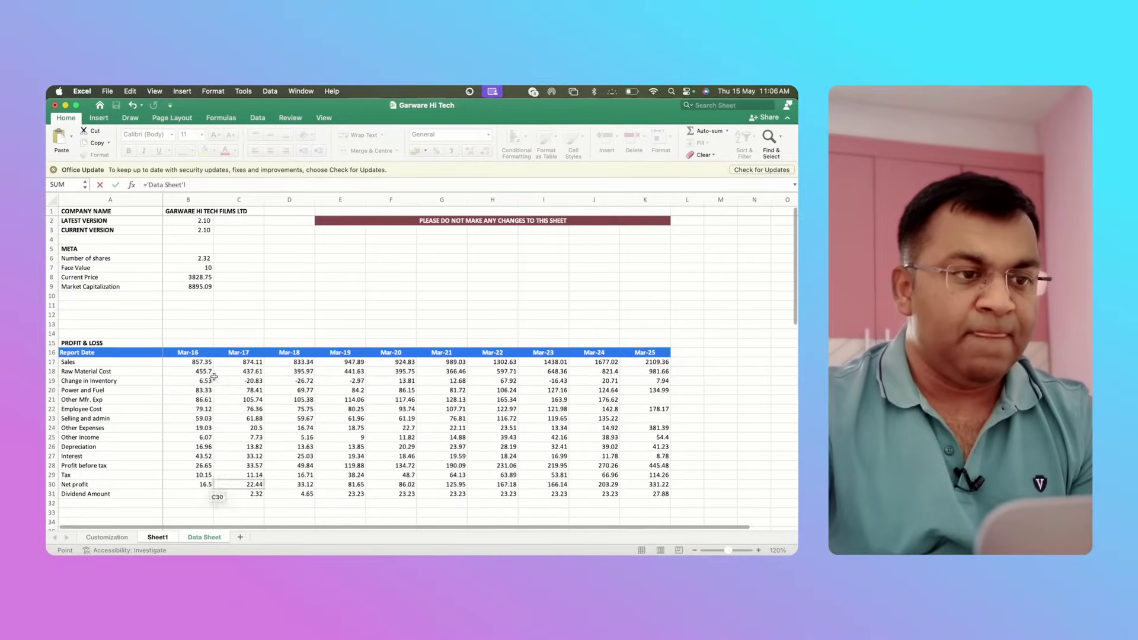
# Step: Link B1 to Data Sheet B16, fill it across to K1, and format as short dates
pyautogui.click(199, 355)
pyautogui.press('Return')
pyautogui.press('Up')
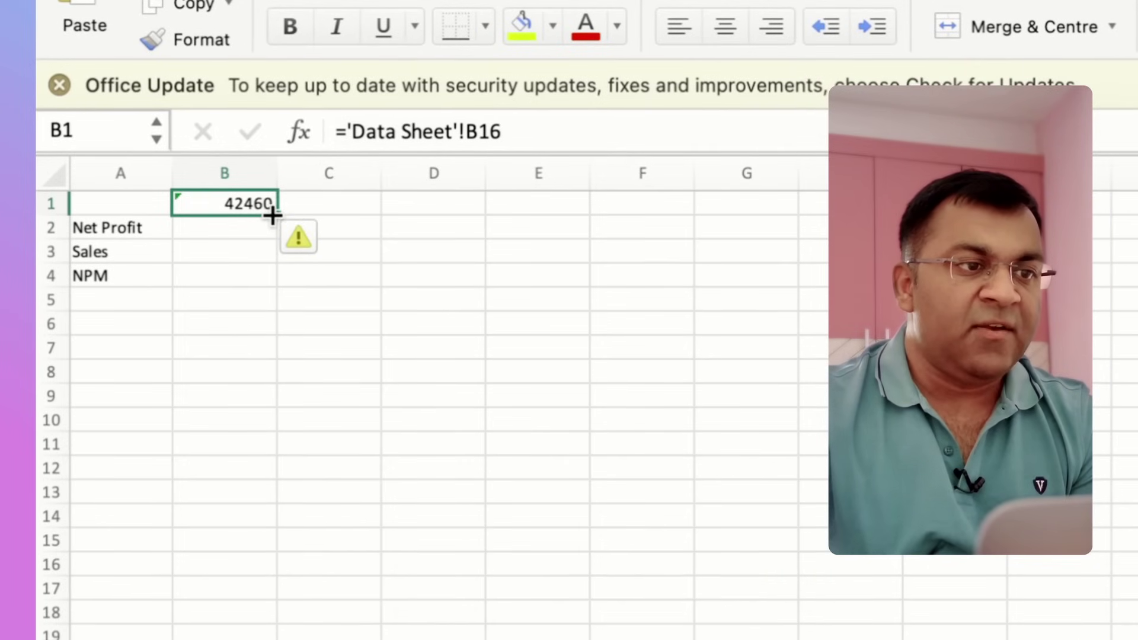
pyautogui.moveTo(277, 214); pyautogui.dragTo(1100, 214)
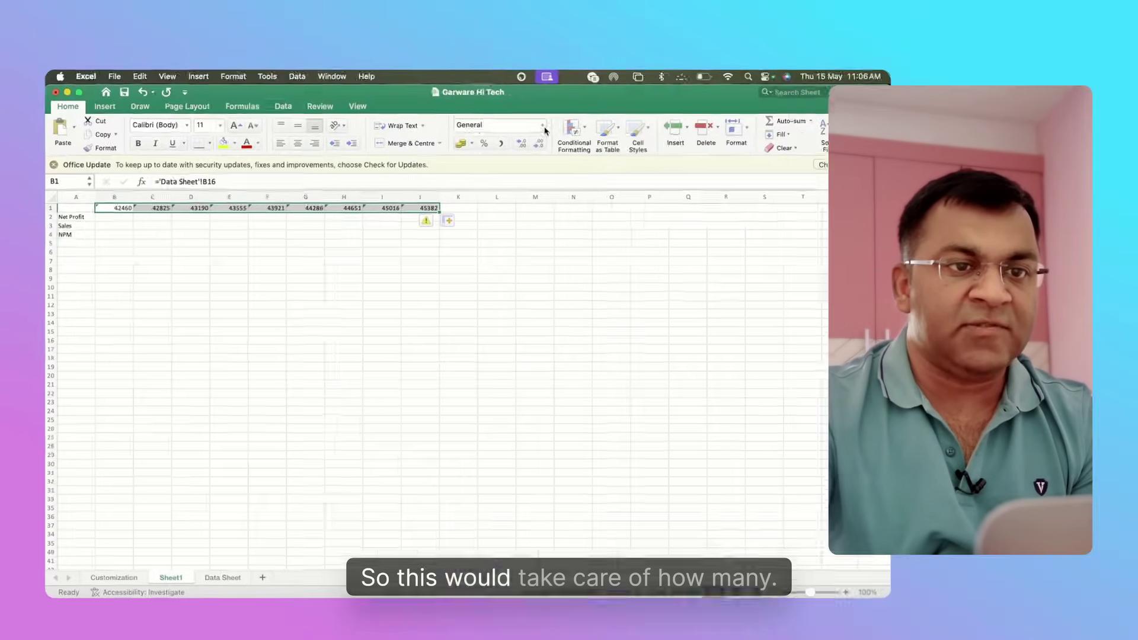
pyautogui.click(543, 126)
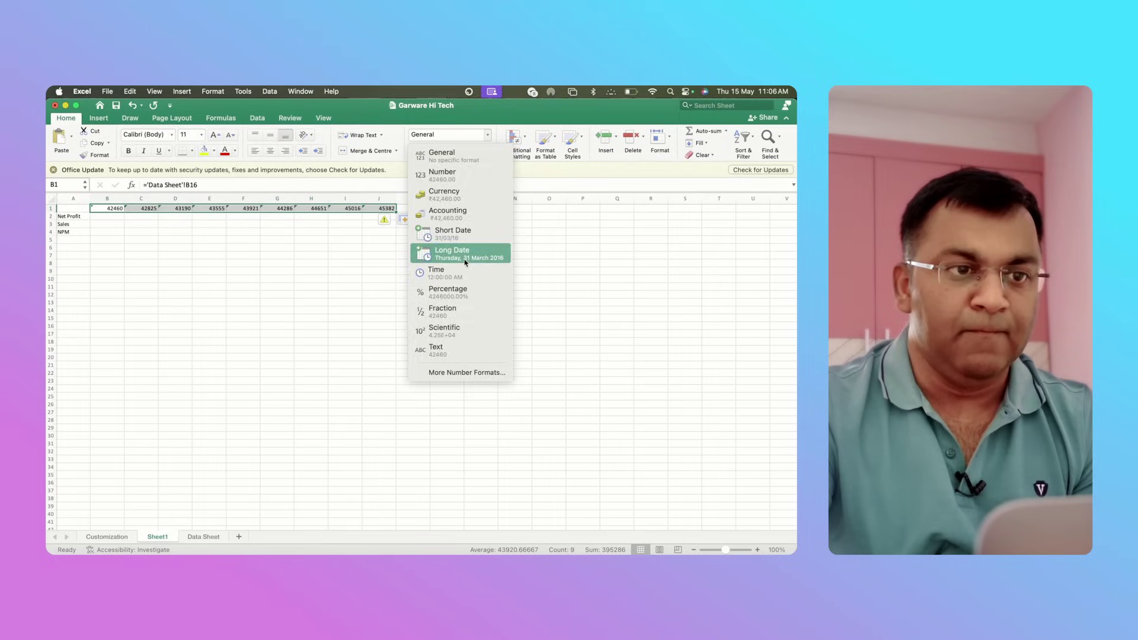
pyautogui.click(465, 255)
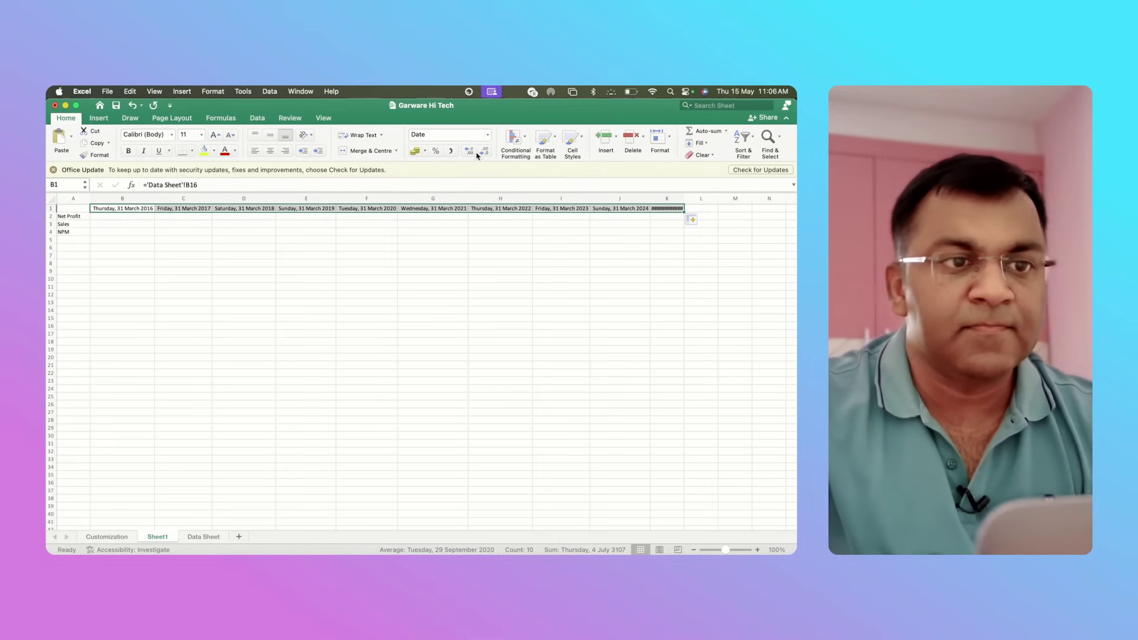
pyautogui.click(487, 134)
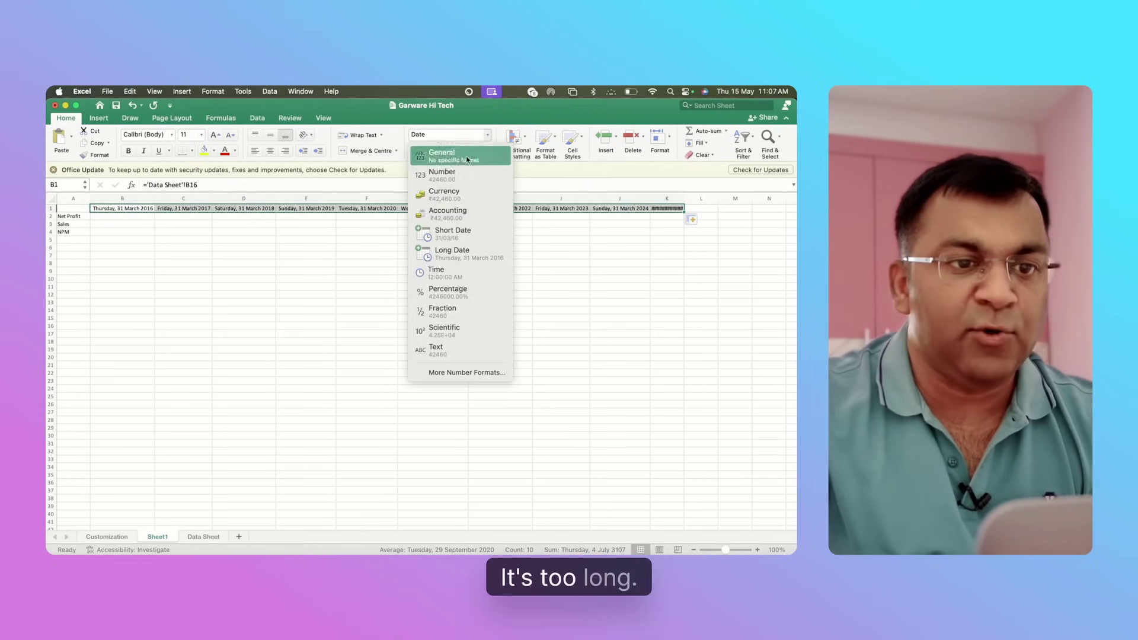
pyautogui.click(476, 231)
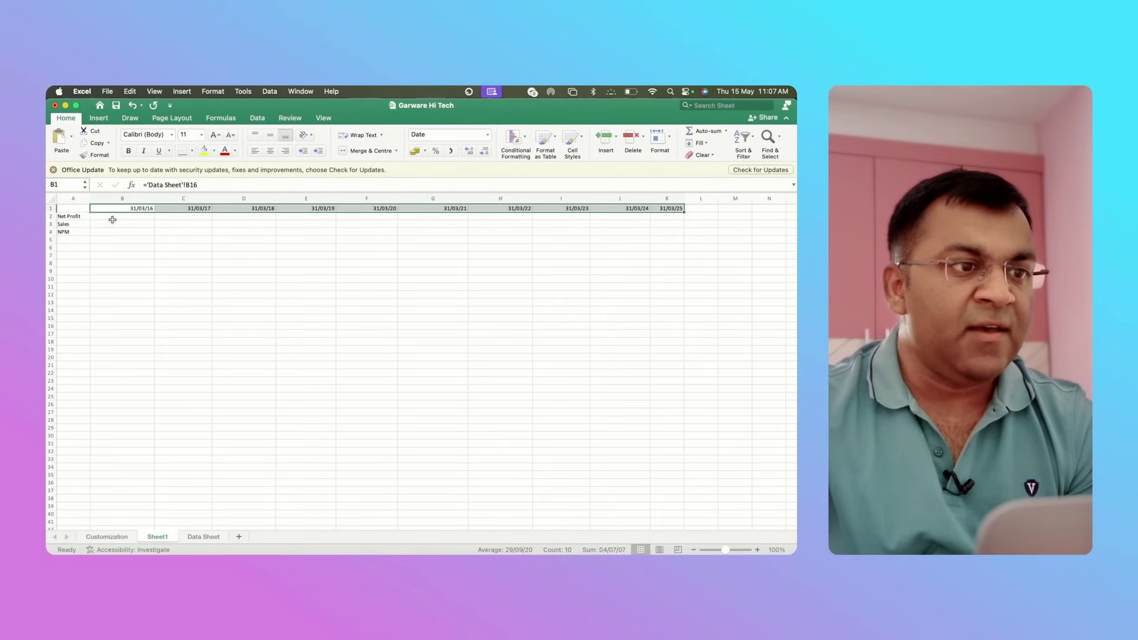
# Step: Start a Net Profit formula in B2 pointing to the Data Sheet
pyautogui.click(112, 220)
pyautogui.write('=')
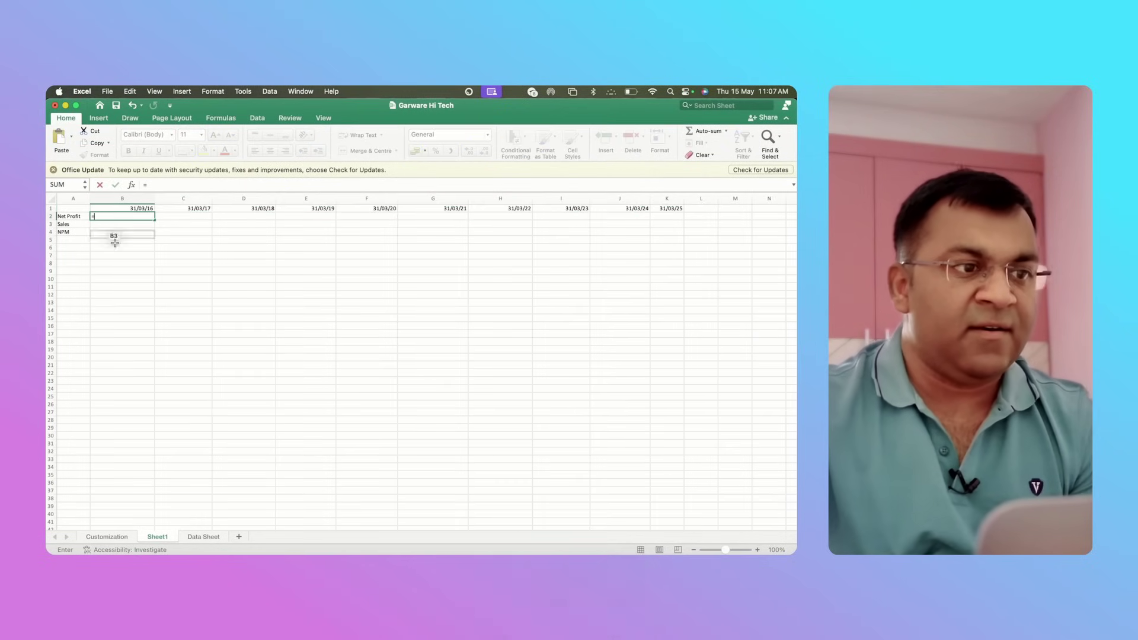
pyautogui.click(203, 536)
# Step: Link B2 to Data Sheet B30 (Net Profit 16.5) and B3 to B17 (Sales 857.35)
pyautogui.click(201, 365)
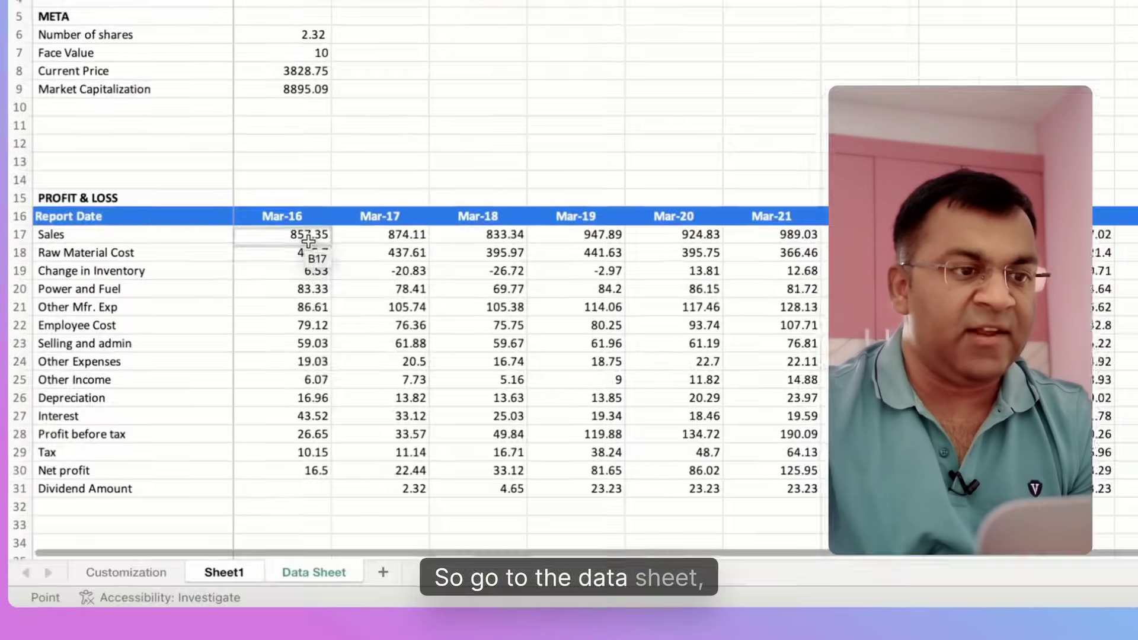
pyautogui.click(312, 470)
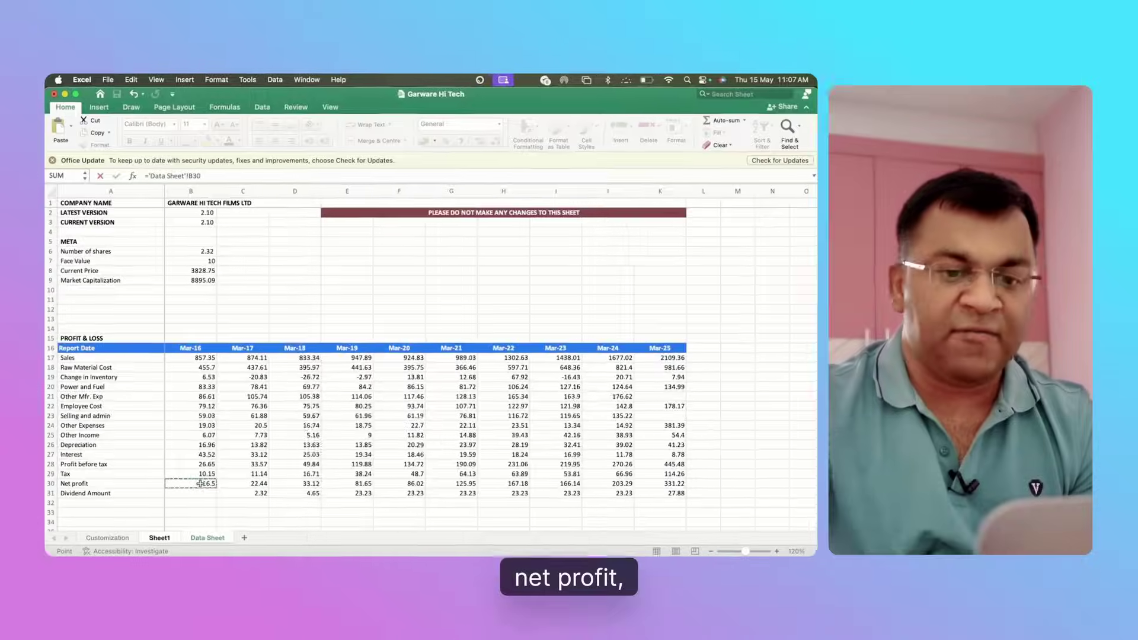
pyautogui.press('Return')
pyautogui.write('=')
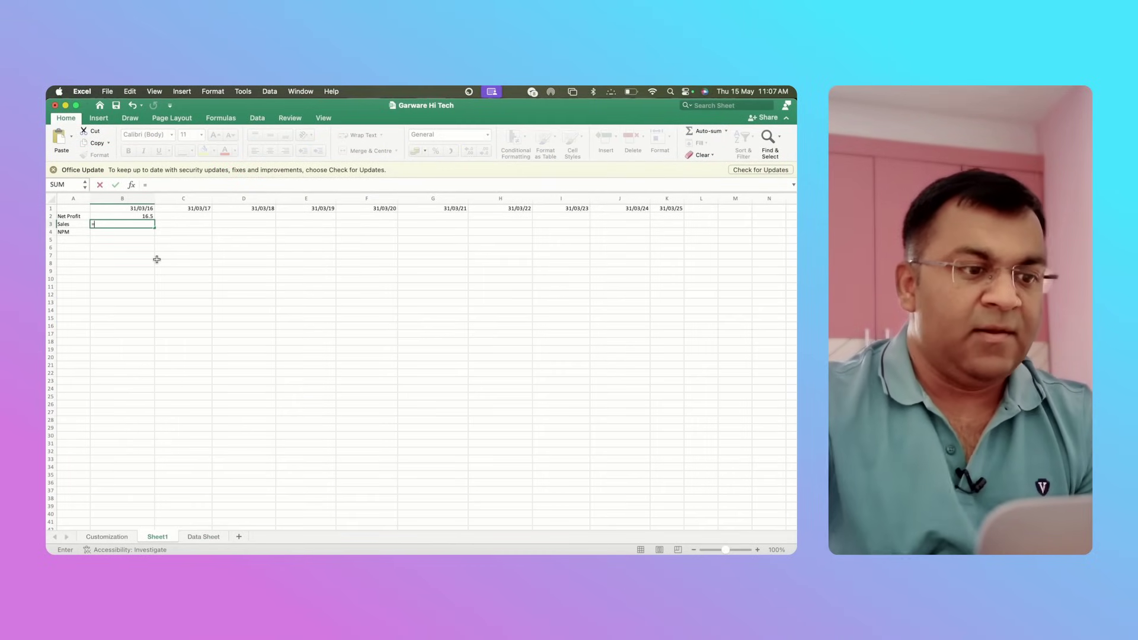
pyautogui.click(203, 537)
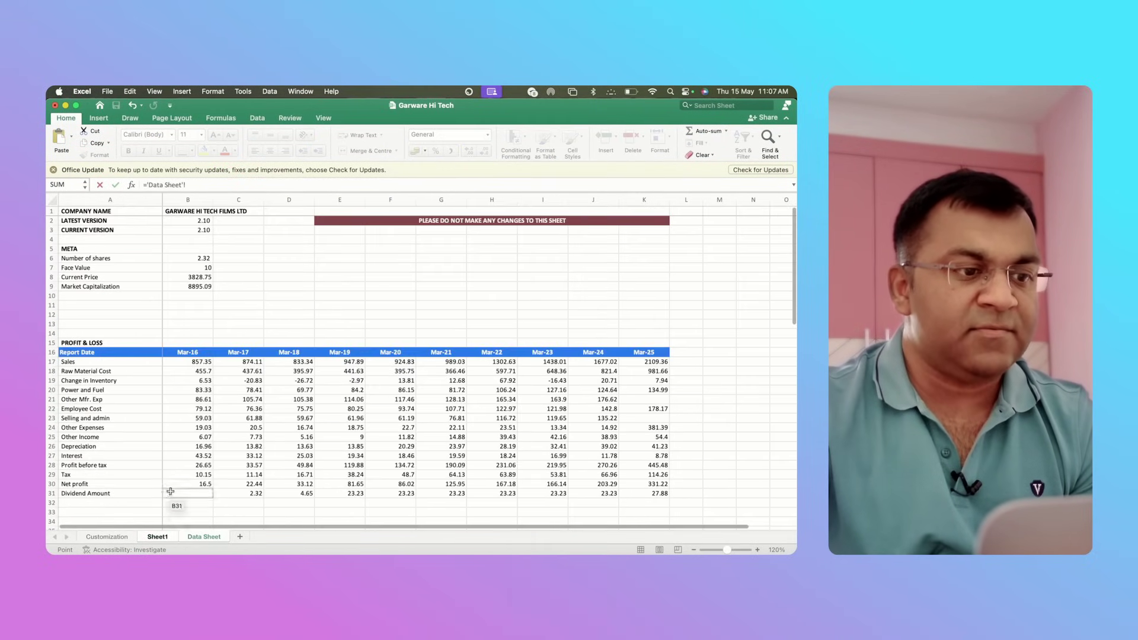
pyautogui.click(187, 366)
pyautogui.press('Return')
# Step: Enter the NPM formula =B2/B3 in B4 and review the linked cells
pyautogui.write('=')
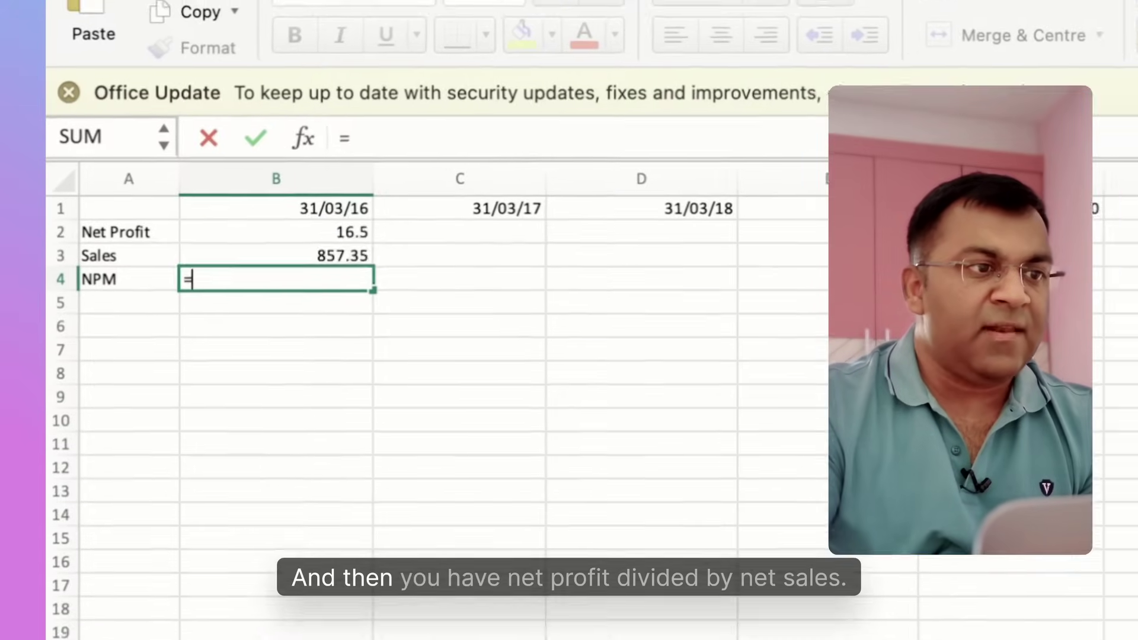
pyautogui.press('Up')
pyautogui.press('Up')
pyautogui.write('/')
pyautogui.press('Up')
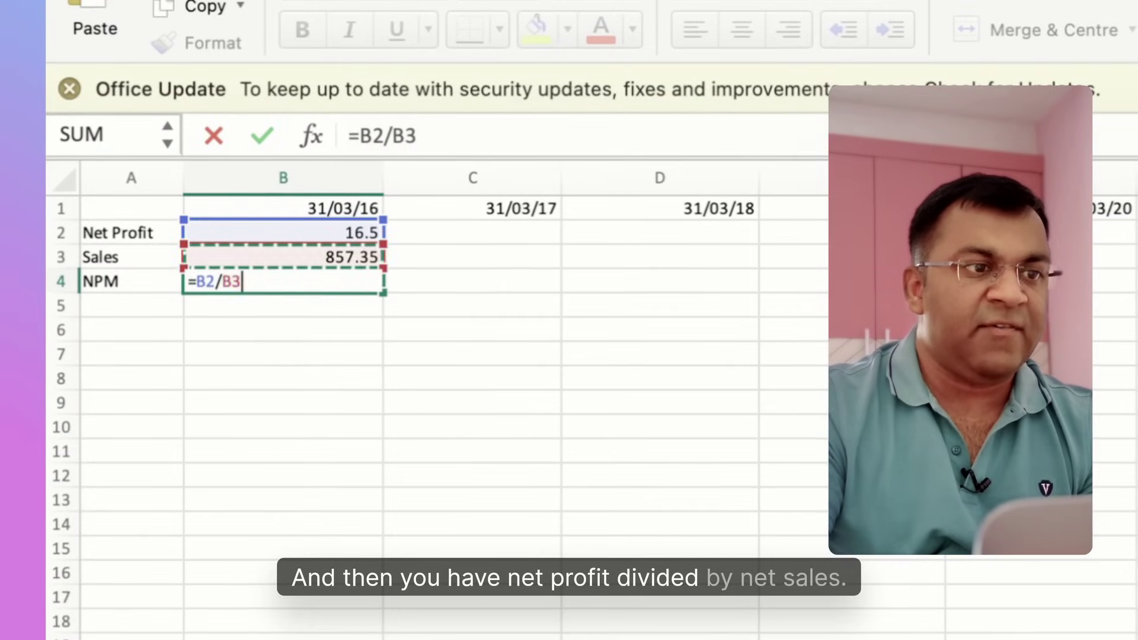
pyautogui.press('Return')
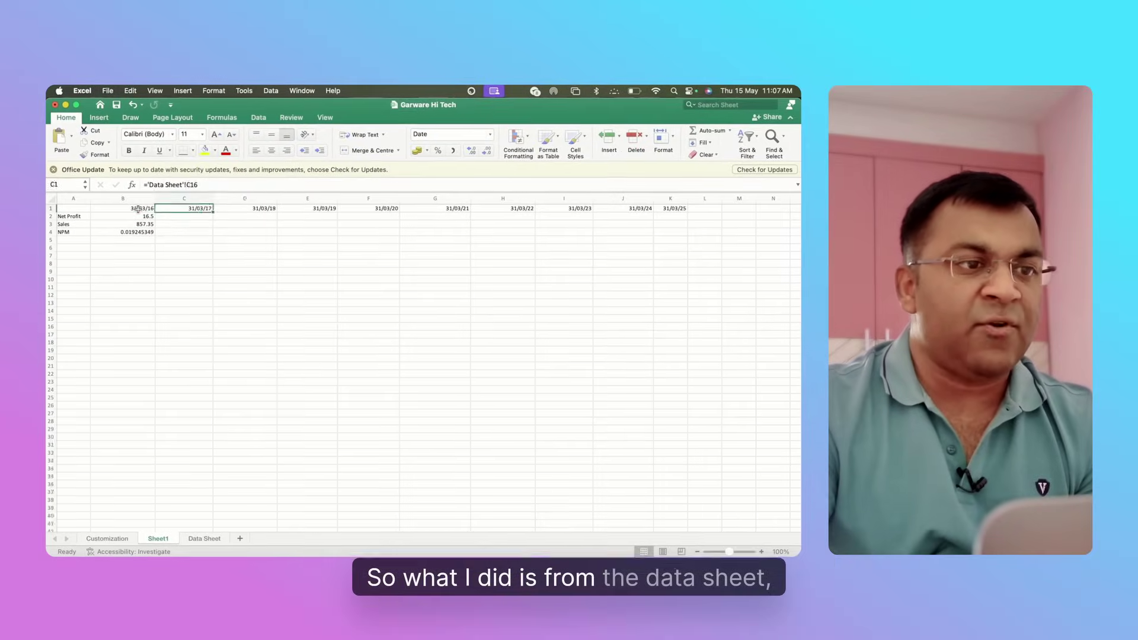
pyautogui.press('Right')
pyautogui.press('Right')
pyautogui.press('Right')
pyautogui.press('Right')
pyautogui.press('Right')
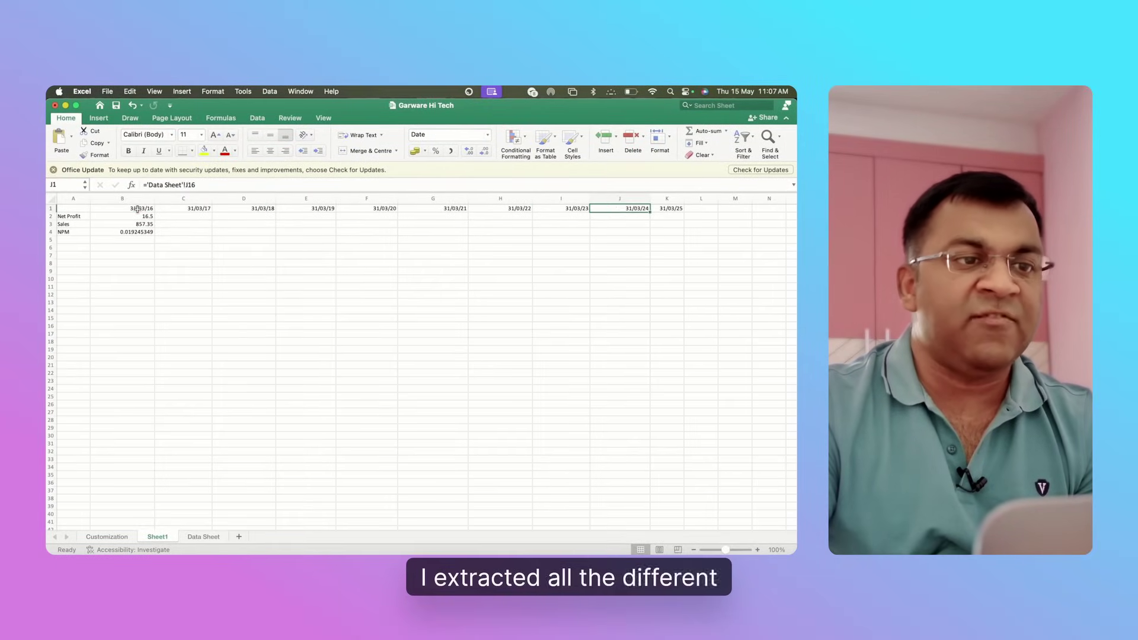
pyautogui.press('Left')
pyautogui.press('Left')
pyautogui.press('Left')
pyautogui.press('Left')
pyautogui.press('Left')
pyautogui.press('Down')
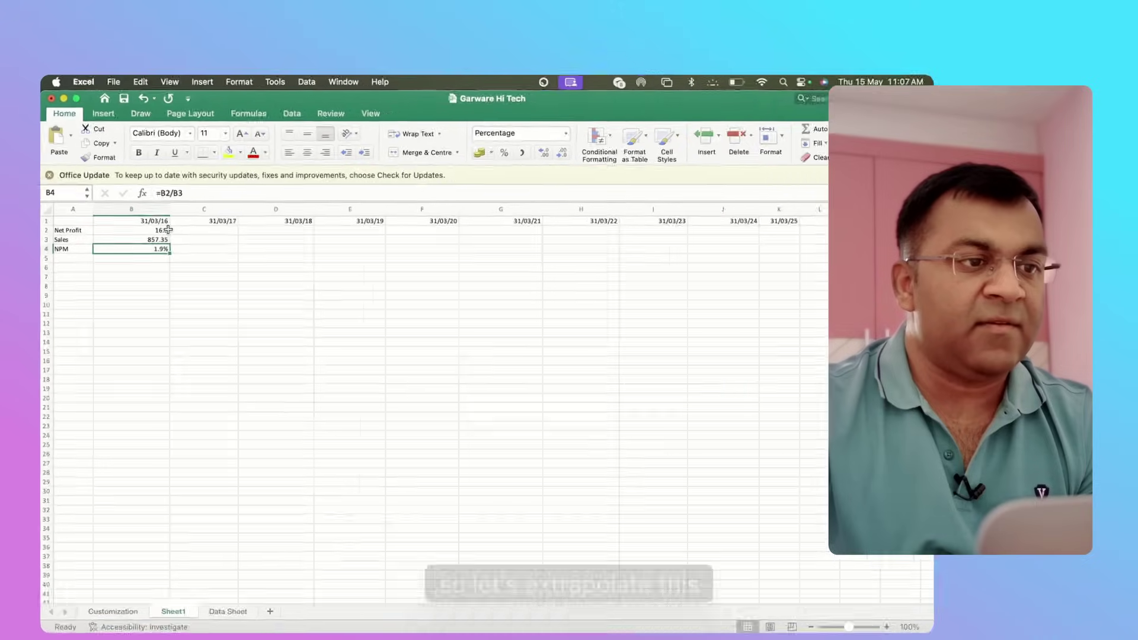
# Step: Extend the three formulas across to column K, narrow all columns, and select the NPM row
pyautogui.moveTo(171, 290); pyautogui.dragTo(235, 329)
pyautogui.moveTo(156, 236); pyautogui.dragTo(682, 232)
pyautogui.click(52, 199)
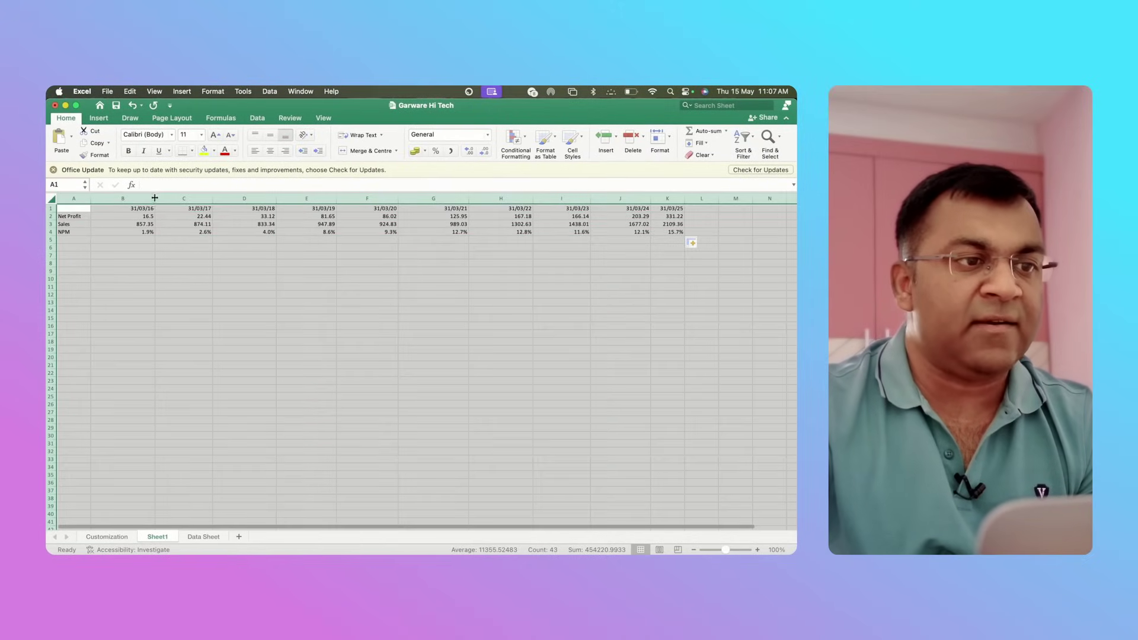
pyautogui.moveTo(156, 196); pyautogui.dragTo(109, 196)
pyautogui.click(175, 255)
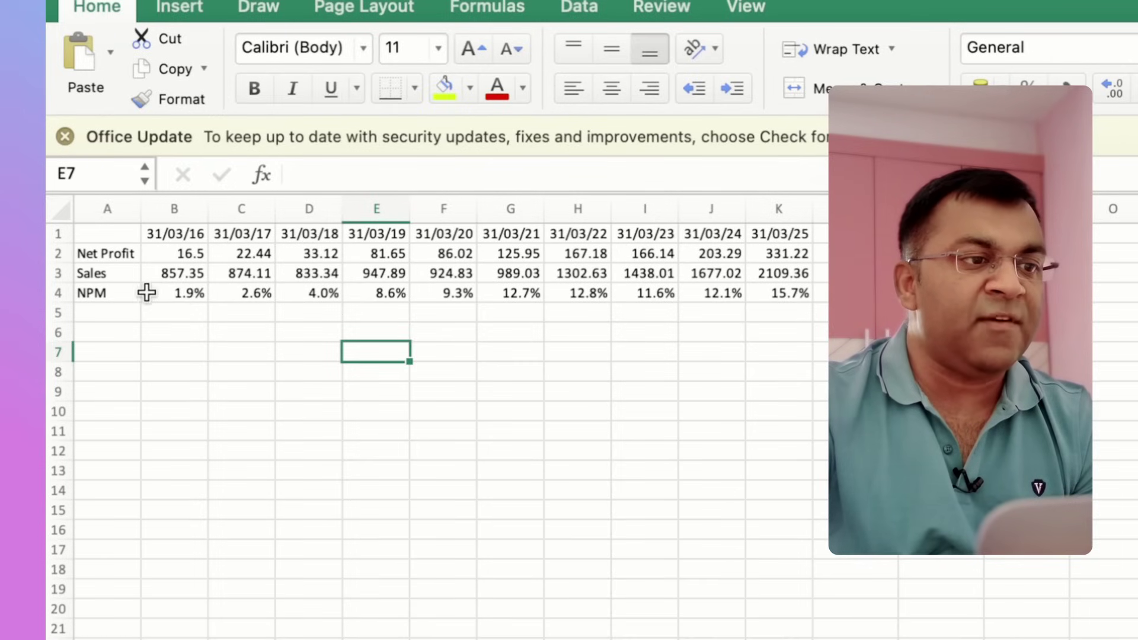
pyautogui.moveTo(113, 293); pyautogui.dragTo(754, 294)
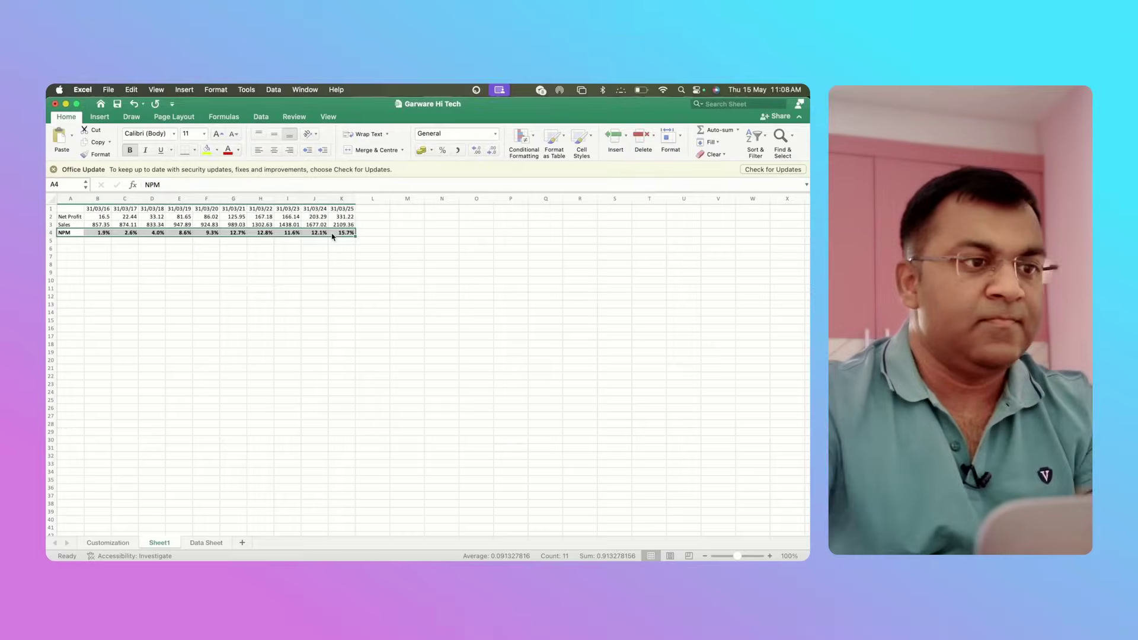
# Step: Bold the NPM row and select NPM cell C4
pyautogui.press('super+b')
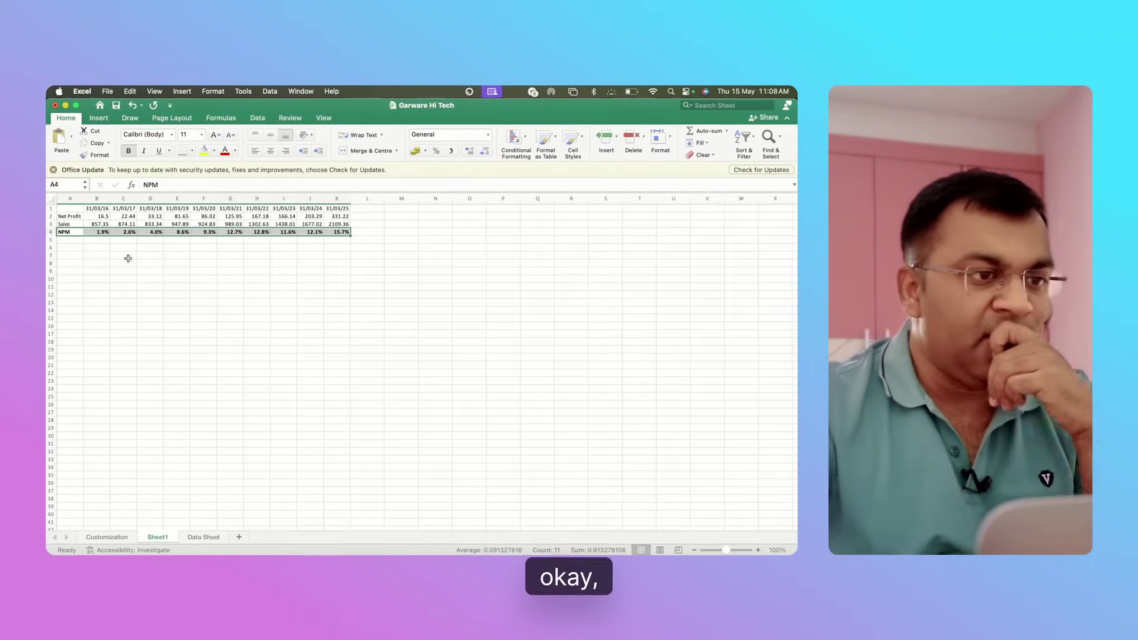
pyautogui.click(124, 231)
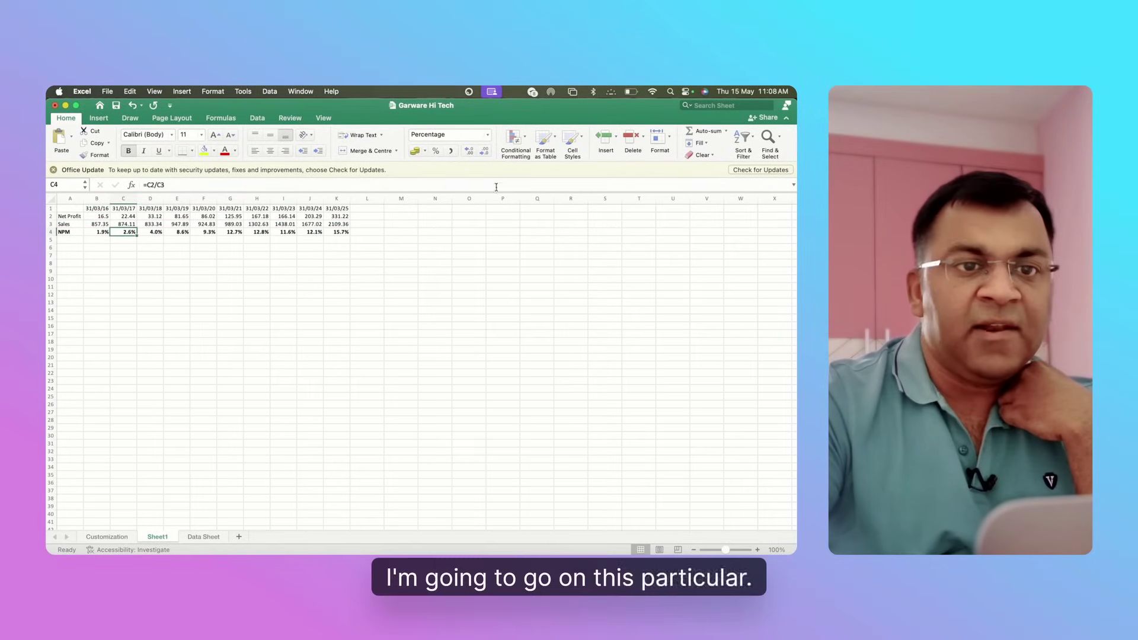
pyautogui.scroll(5, 488, 257)
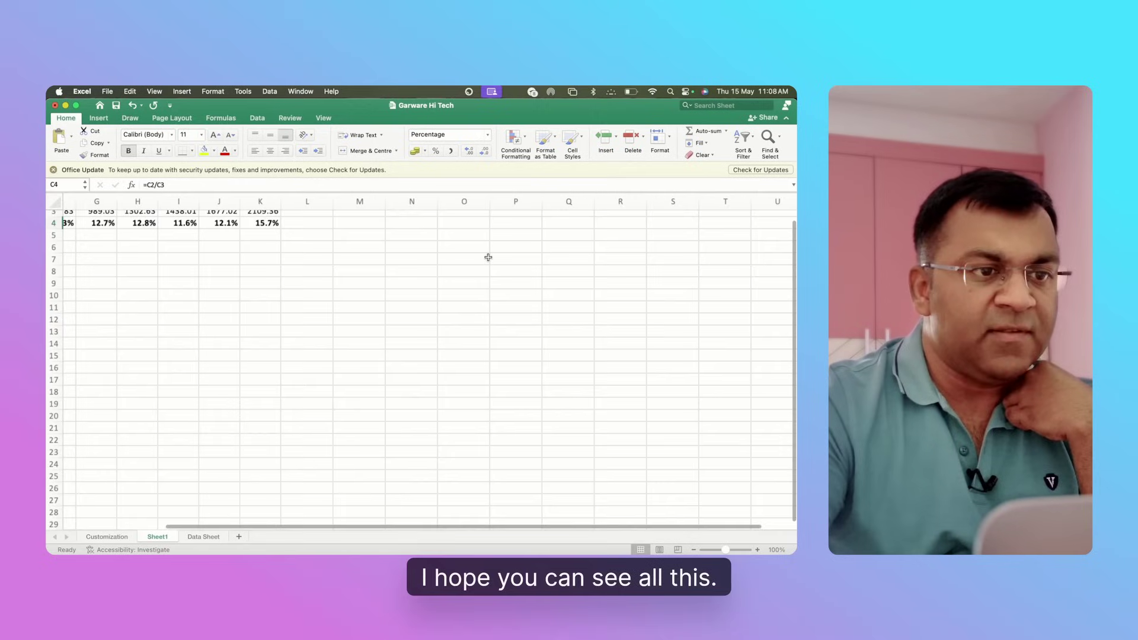
pyautogui.hscroll(-6, 488, 258)
pyautogui.scroll(2, 488, 257)
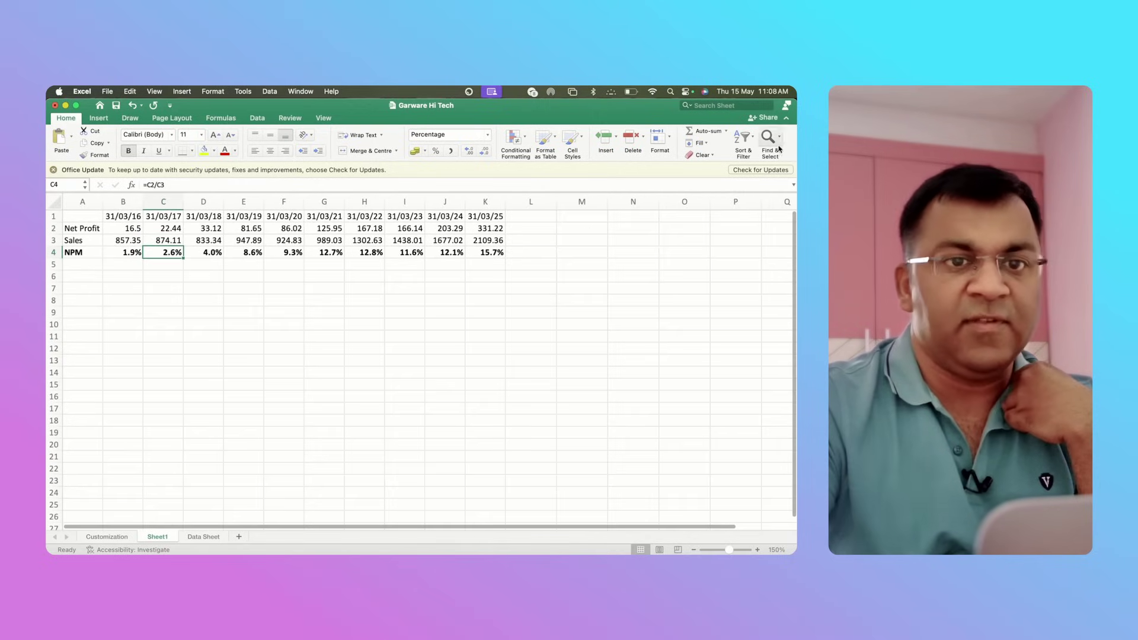
# Step: Start a new Classic-style conditional formatting rule based on a formula
pyautogui.click(514, 141)
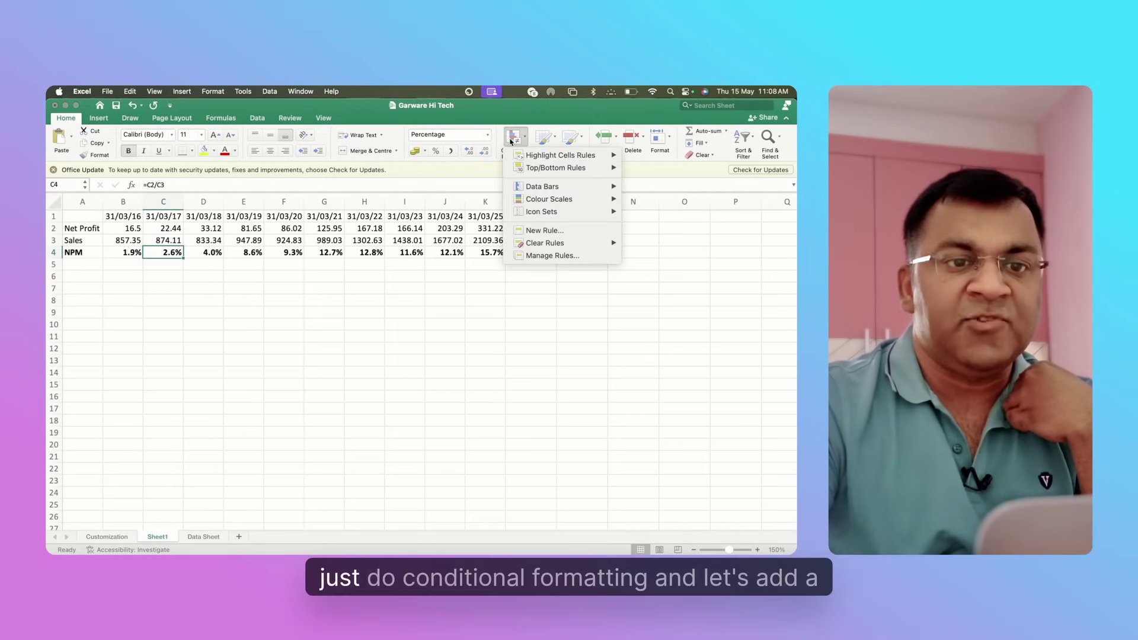
pyautogui.click(550, 234)
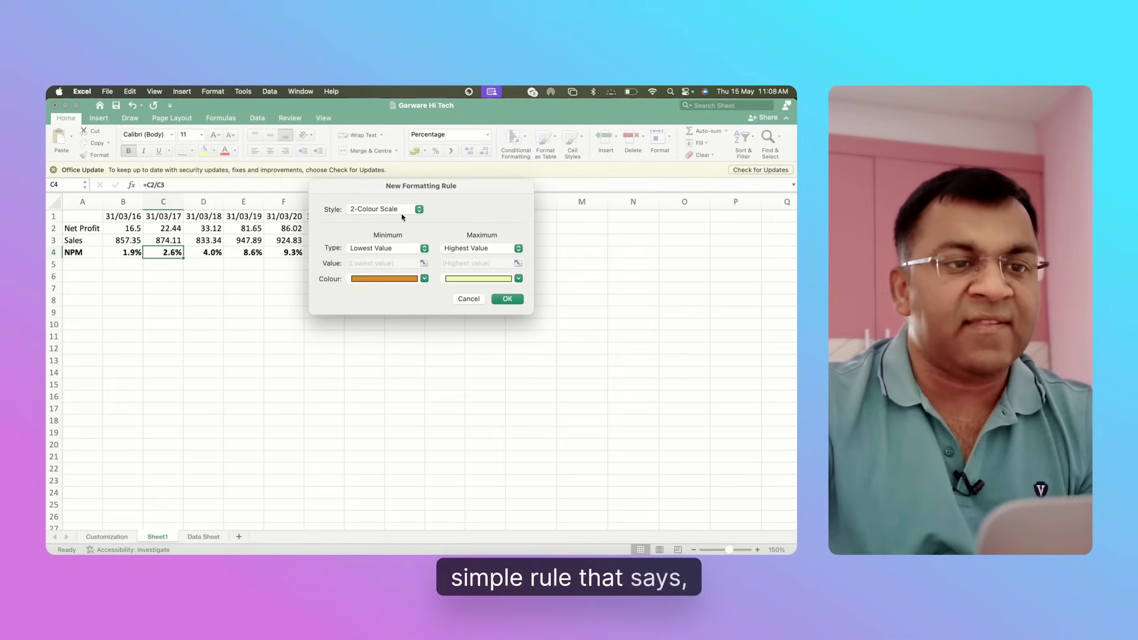
pyautogui.click(402, 215)
pyautogui.click(391, 255)
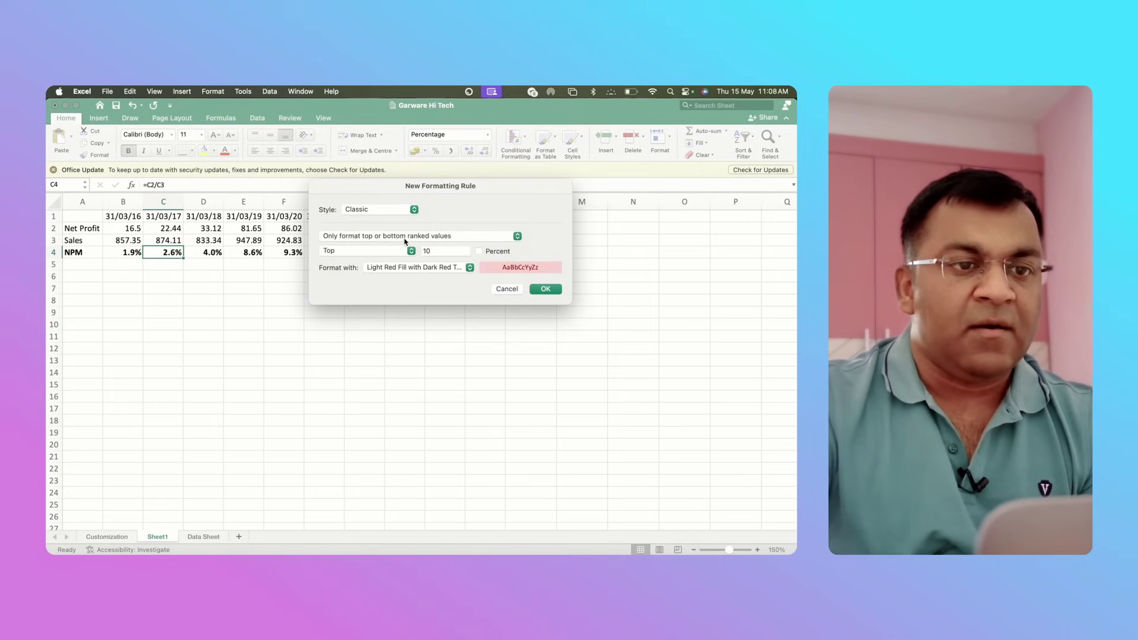
pyautogui.click(404, 237)
pyautogui.click(405, 271)
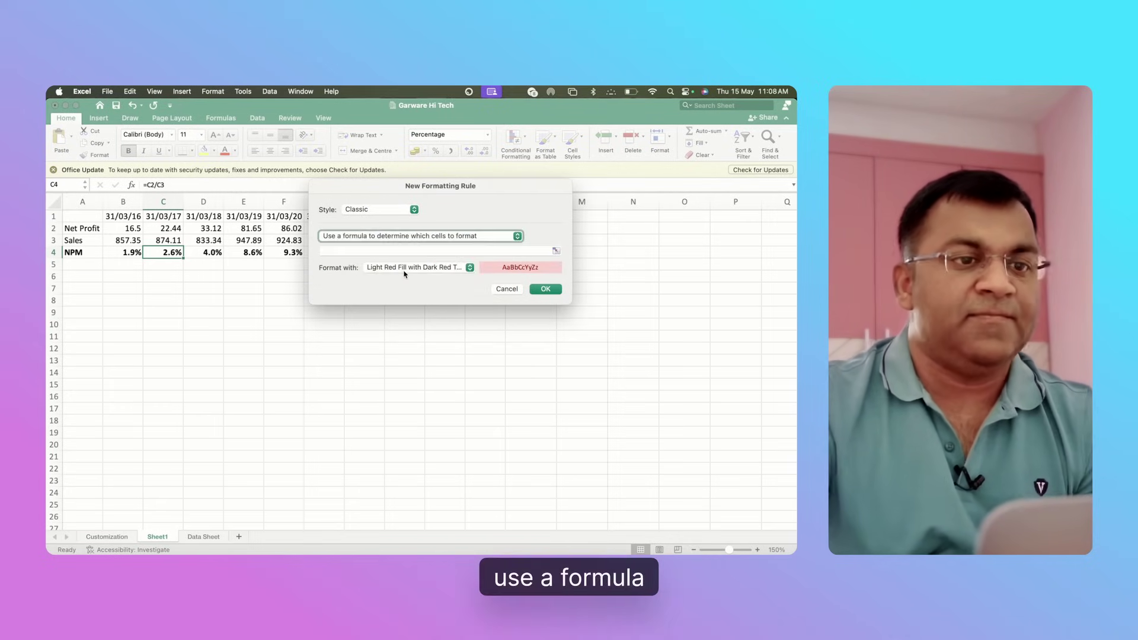
# Step: Enter the rule formula =C4<$B$4 with Light Red Fill and confirm it
pyautogui.click(344, 251)
pyautogui.click(162, 253)
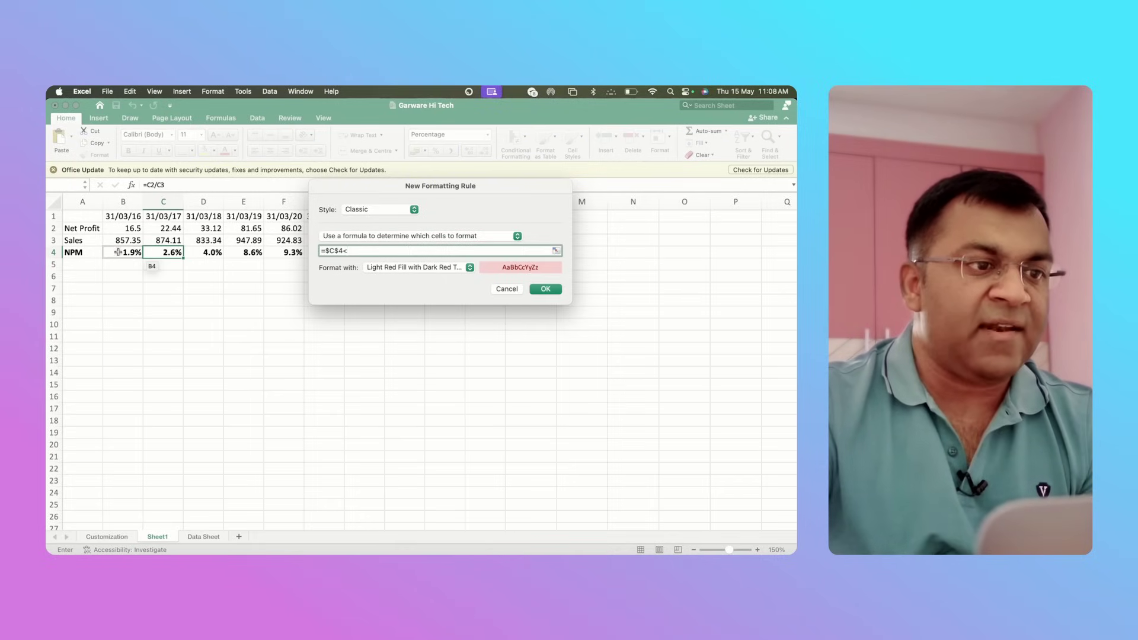
pyautogui.click(128, 254)
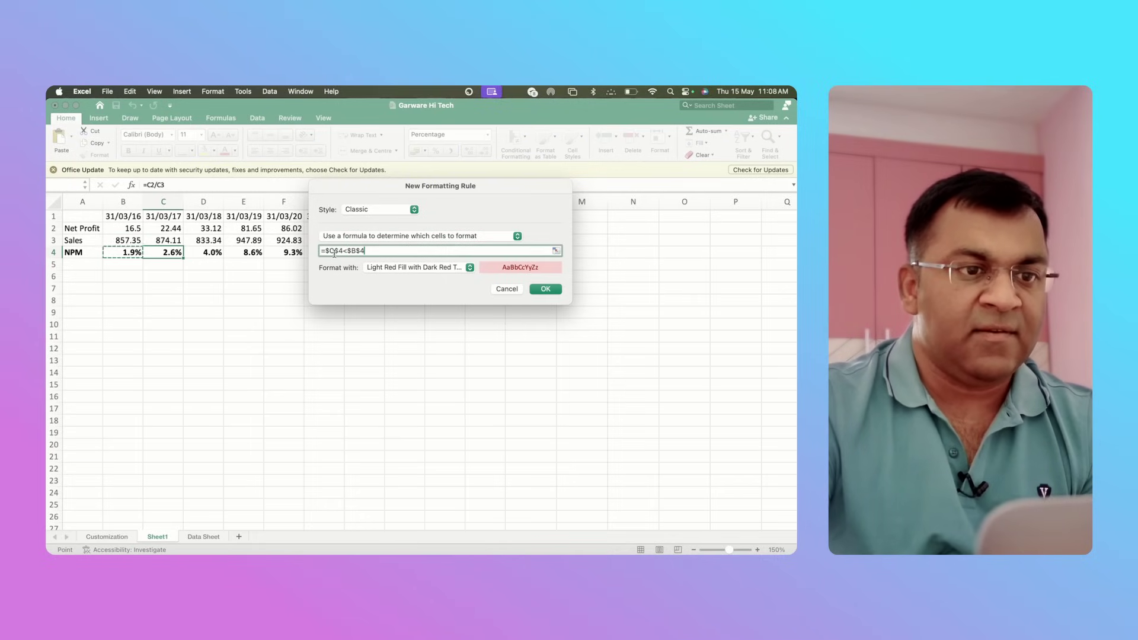
pyautogui.click(329, 252)
pyautogui.press('BackSpace')
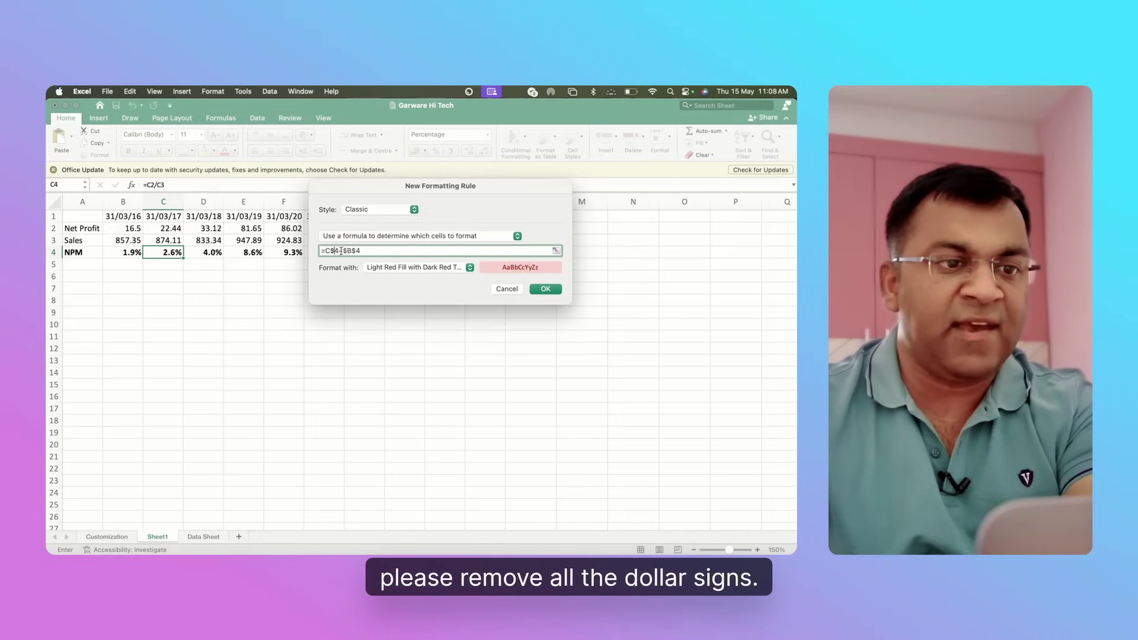
pyautogui.press('Right')
pyautogui.press('Delete')
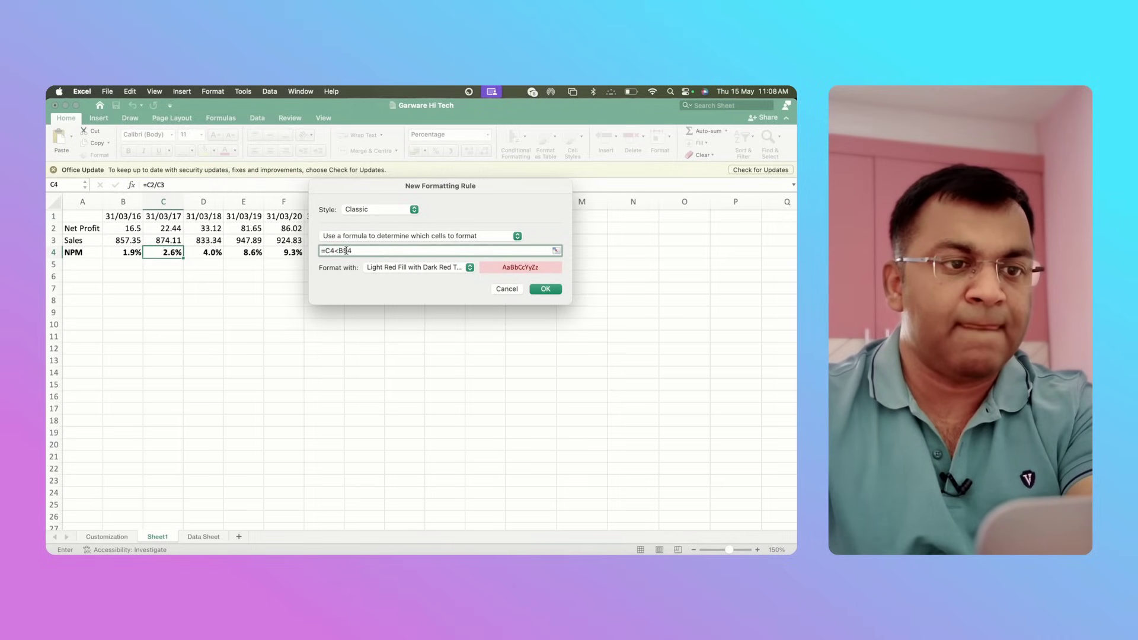
pyautogui.click(553, 293)
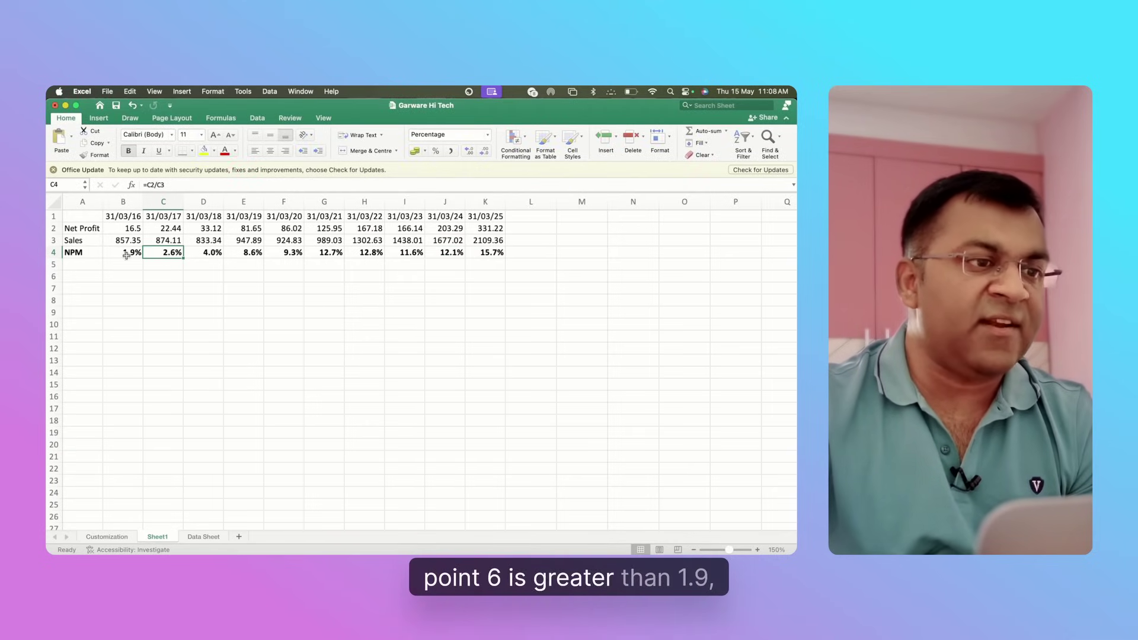
# Step: Copy C4's red highlight rule across D4:K4 so only I4's 11.6% NPM shows red
pyautogui.click(94, 156)
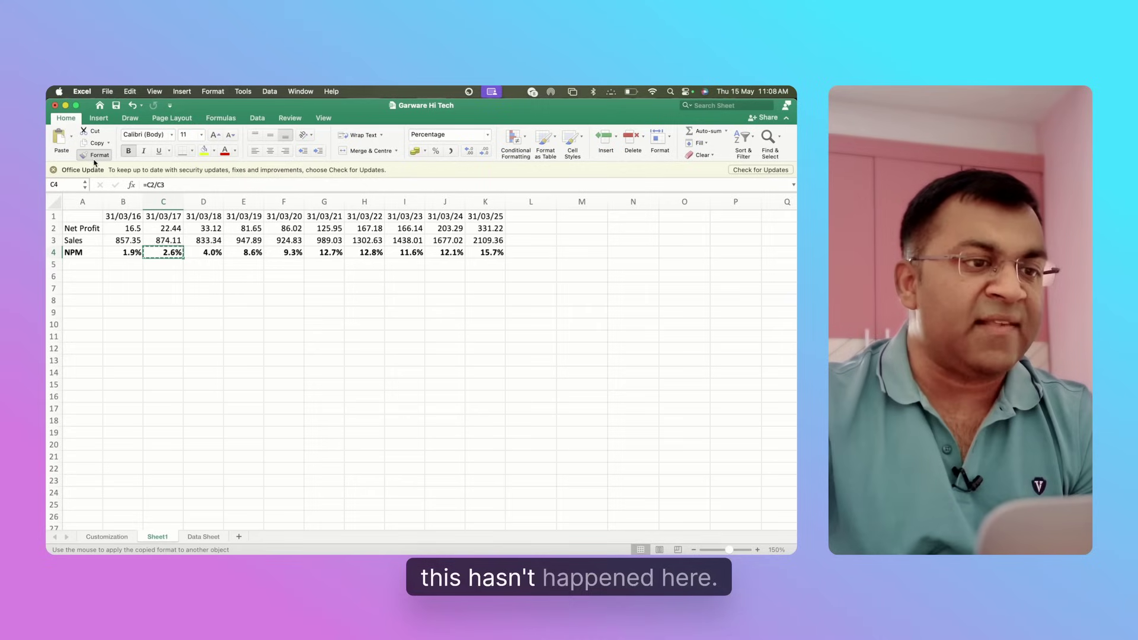
pyautogui.moveTo(204, 252); pyautogui.dragTo(475, 251)
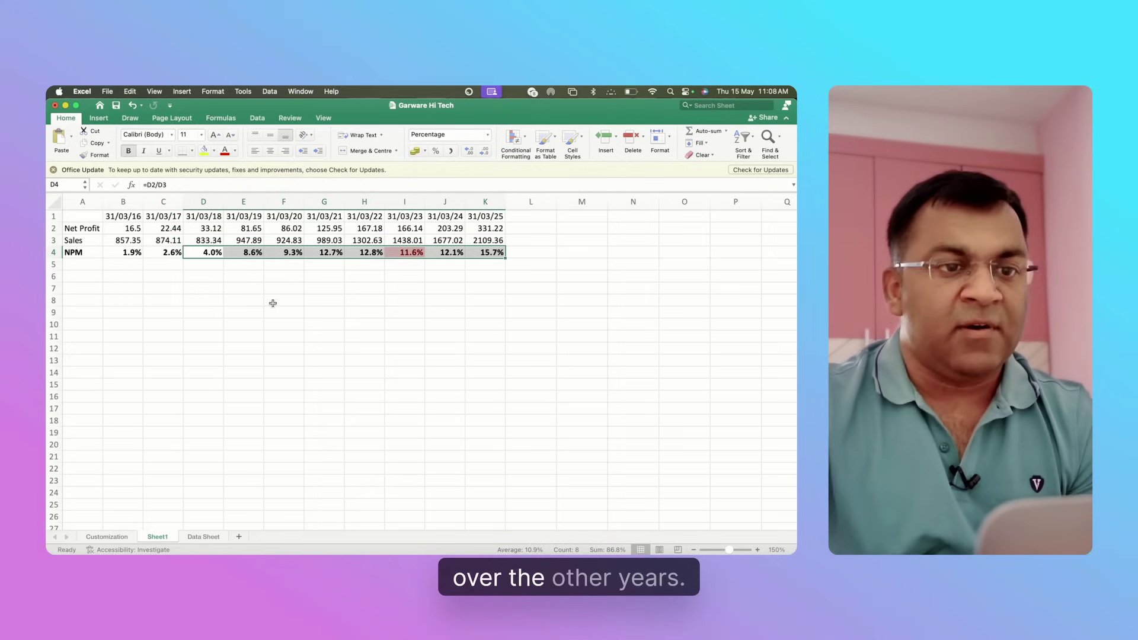
pyautogui.click(400, 264)
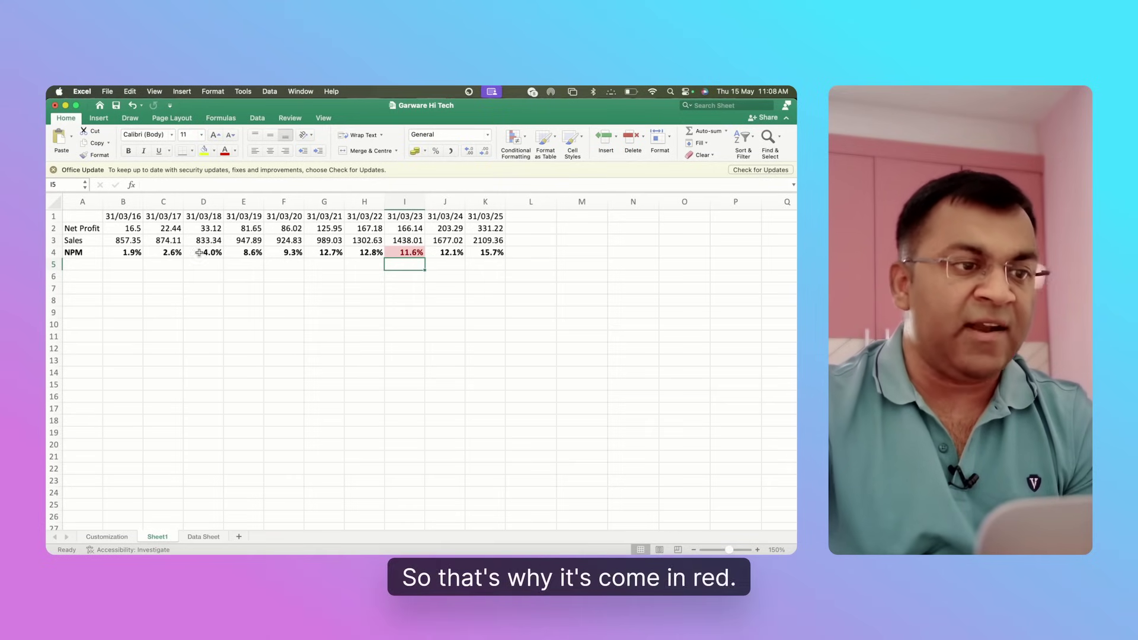
pyautogui.click(167, 253)
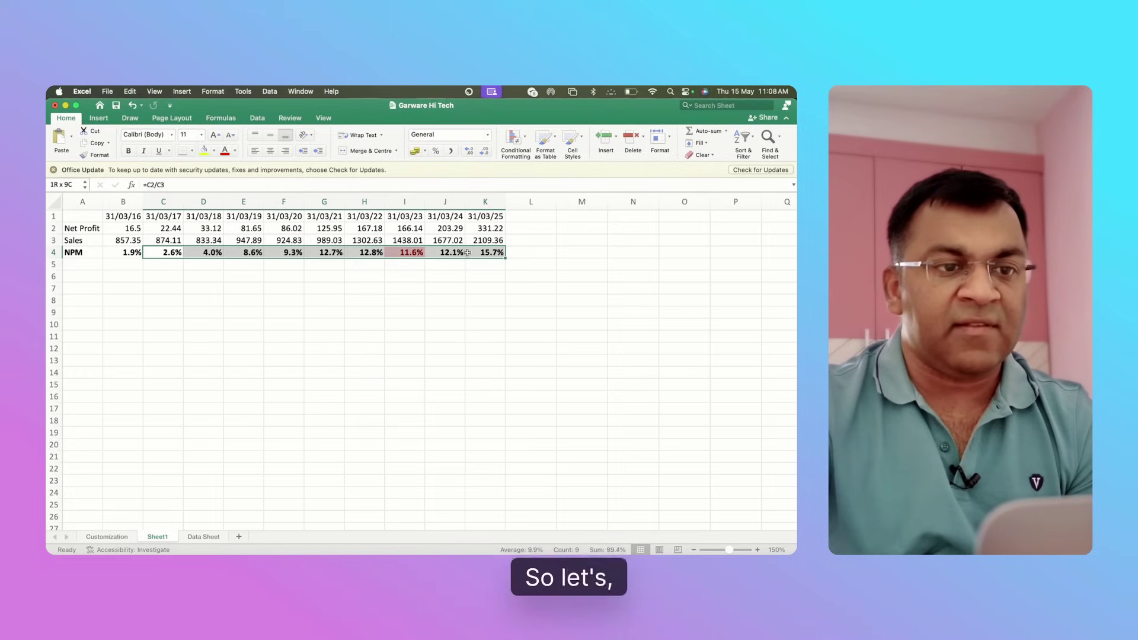
# Step: Start another Classic-style conditional formatting rule on C4 that uses a formula
pyautogui.click(516, 140)
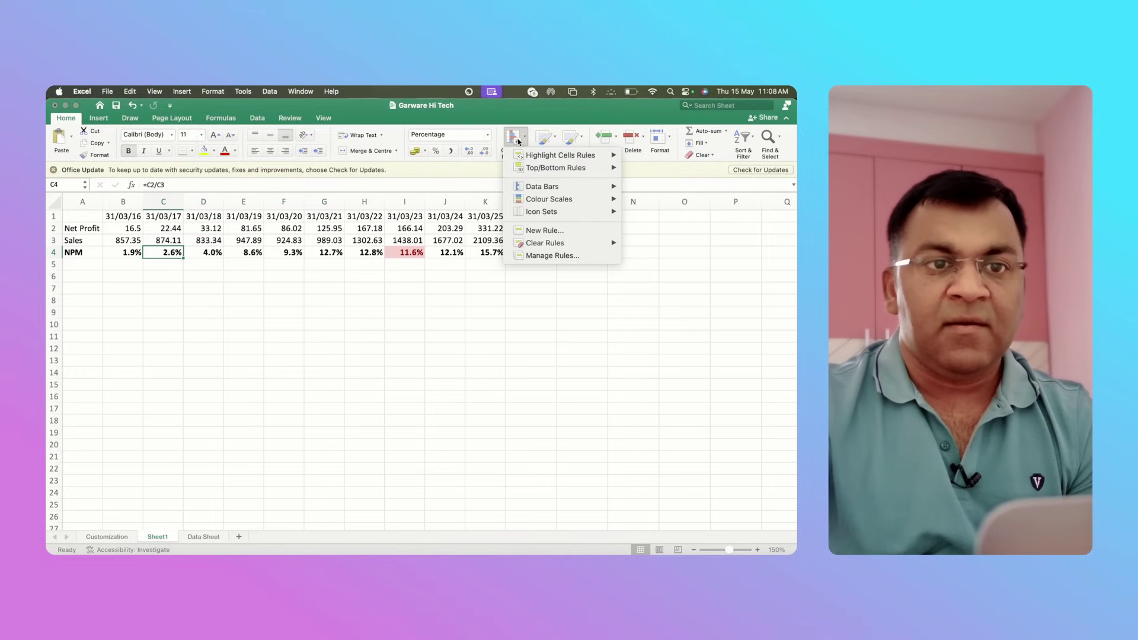
pyautogui.click(551, 233)
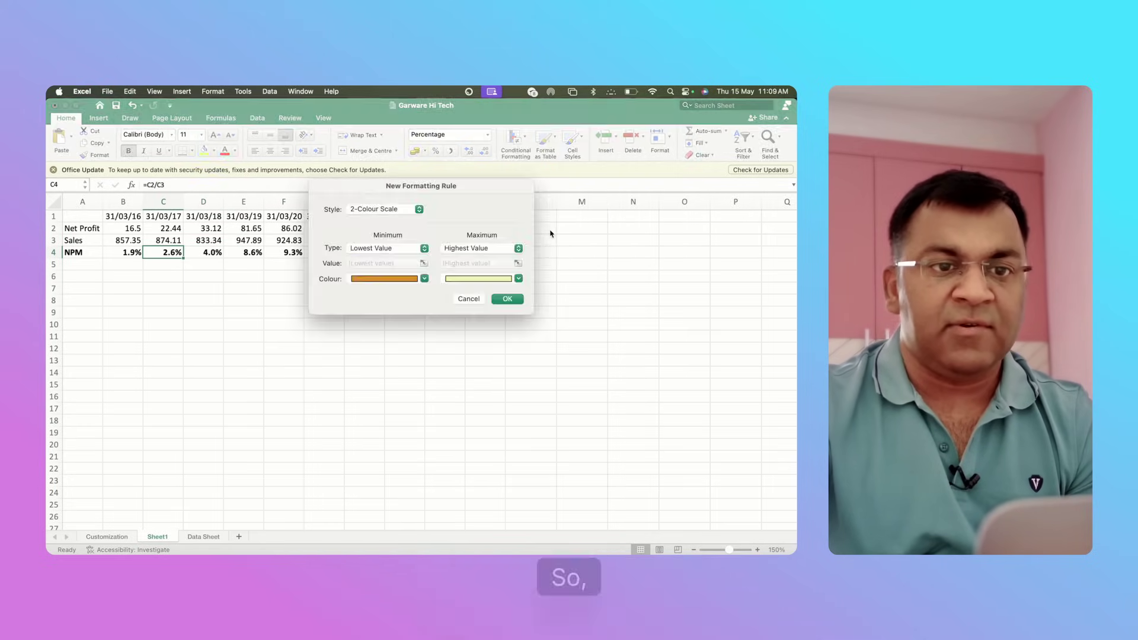
pyautogui.click(392, 213)
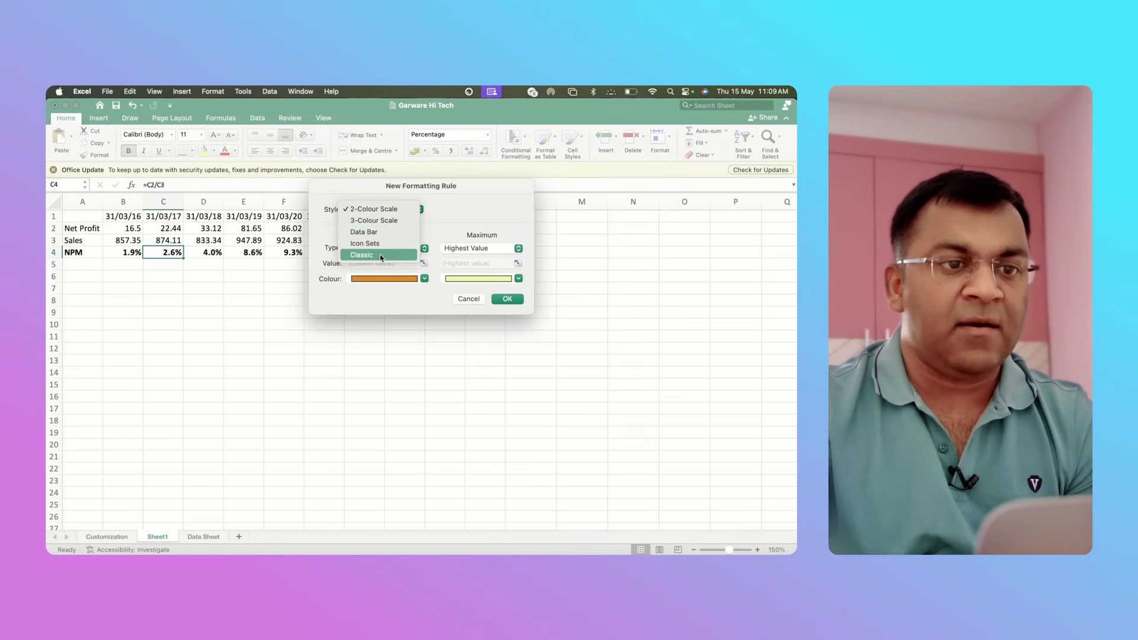
pyautogui.click(379, 255)
pyautogui.click(377, 236)
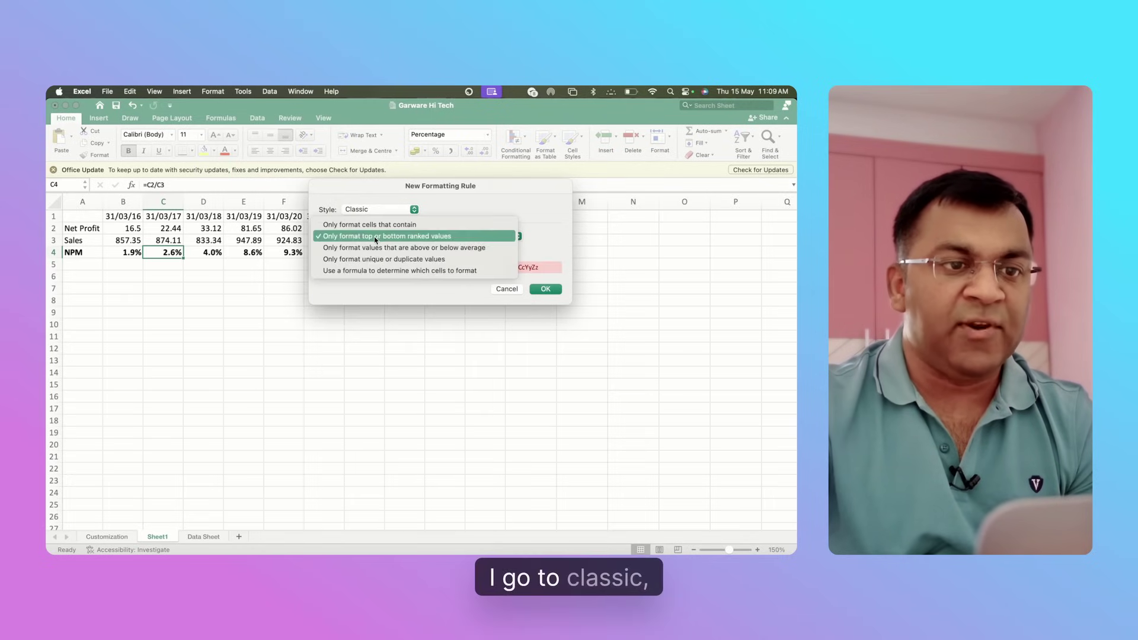
pyautogui.click(374, 271)
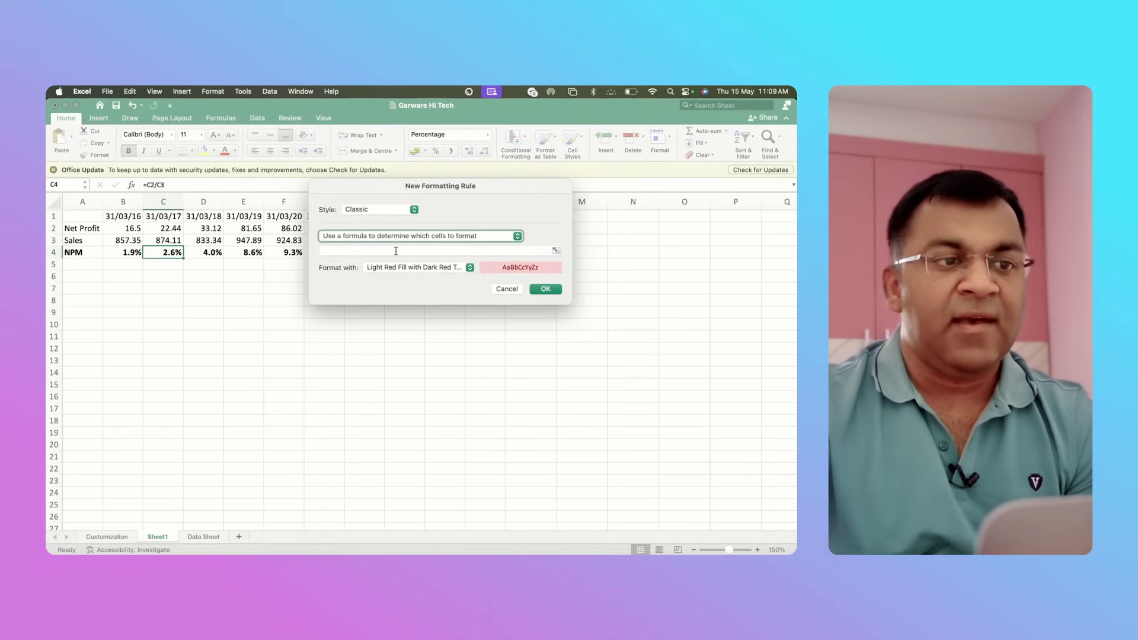
# Step: Set the rule formula to =C4>B4 with Green Fill with Dark Green Text, and confirm it
pyautogui.click(356, 250)
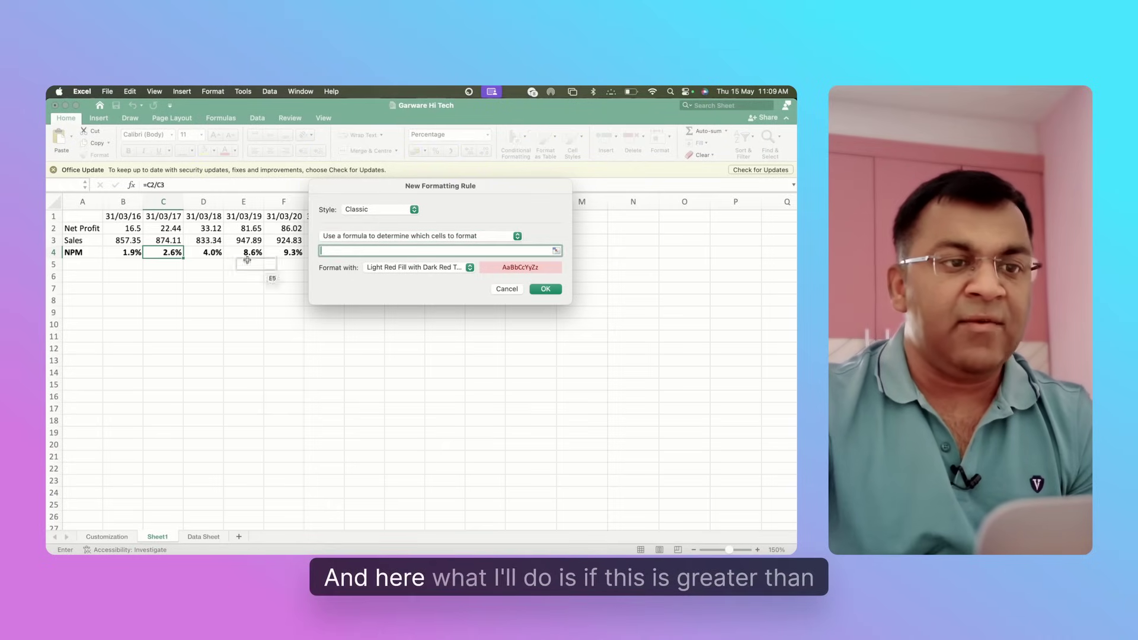
pyautogui.write('>')
pyautogui.click(125, 252)
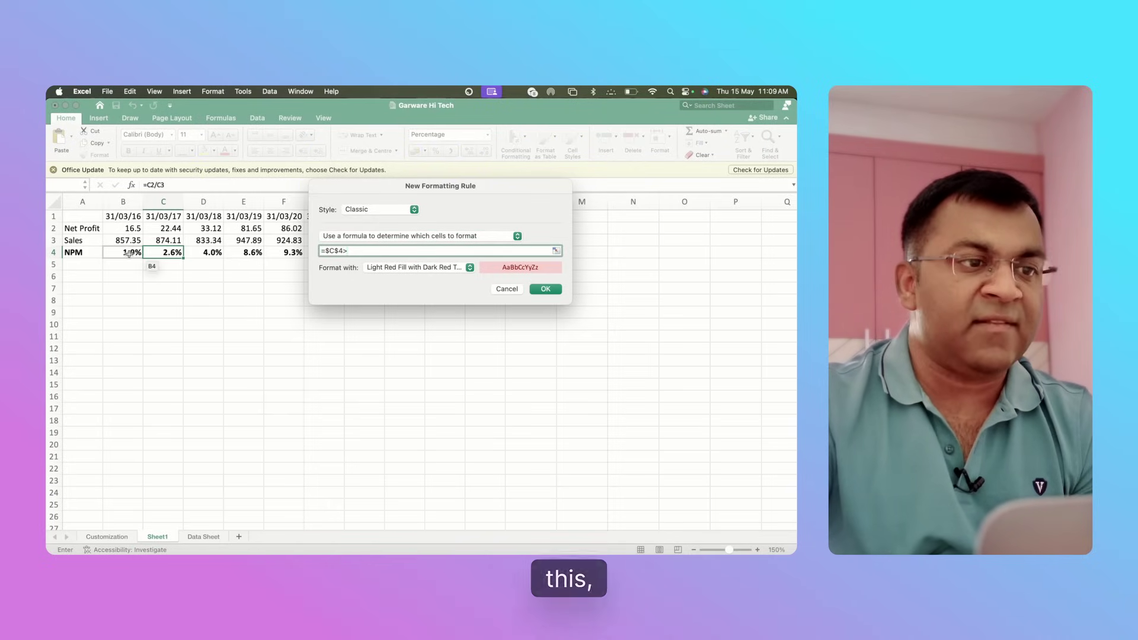
pyautogui.click(331, 252)
pyautogui.press('BackSpace')
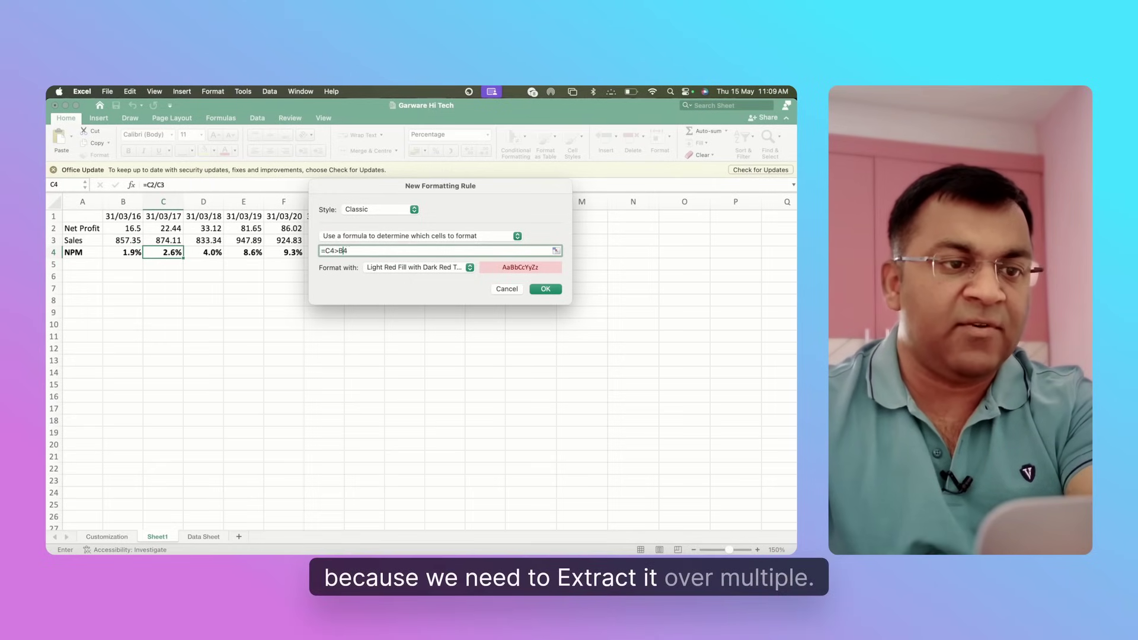
pyautogui.click(469, 268)
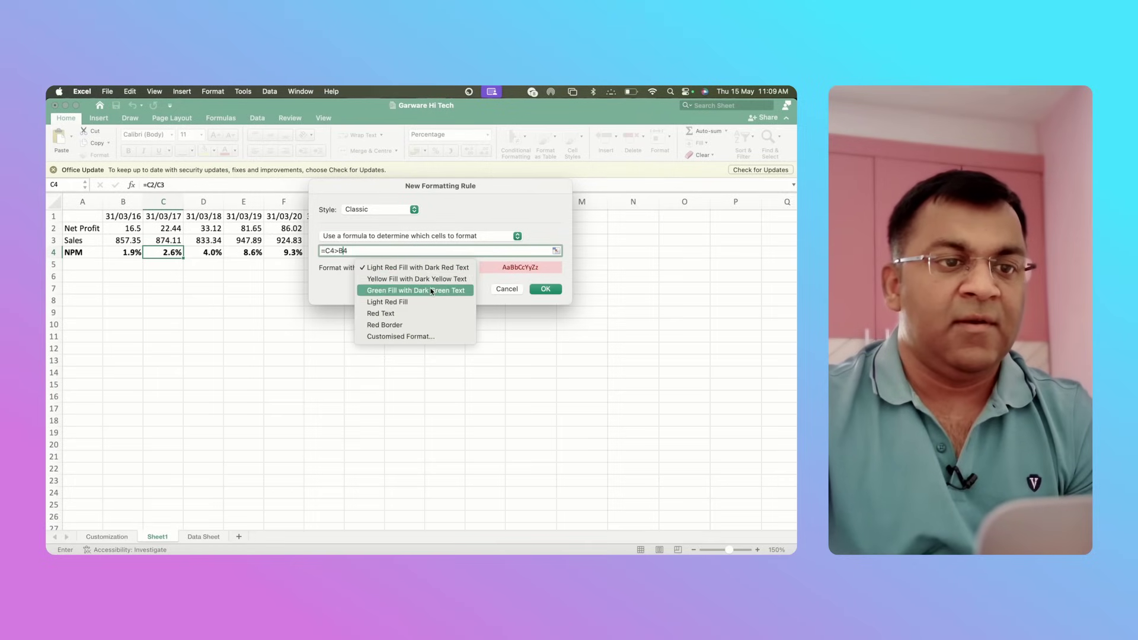
pyautogui.click(432, 291)
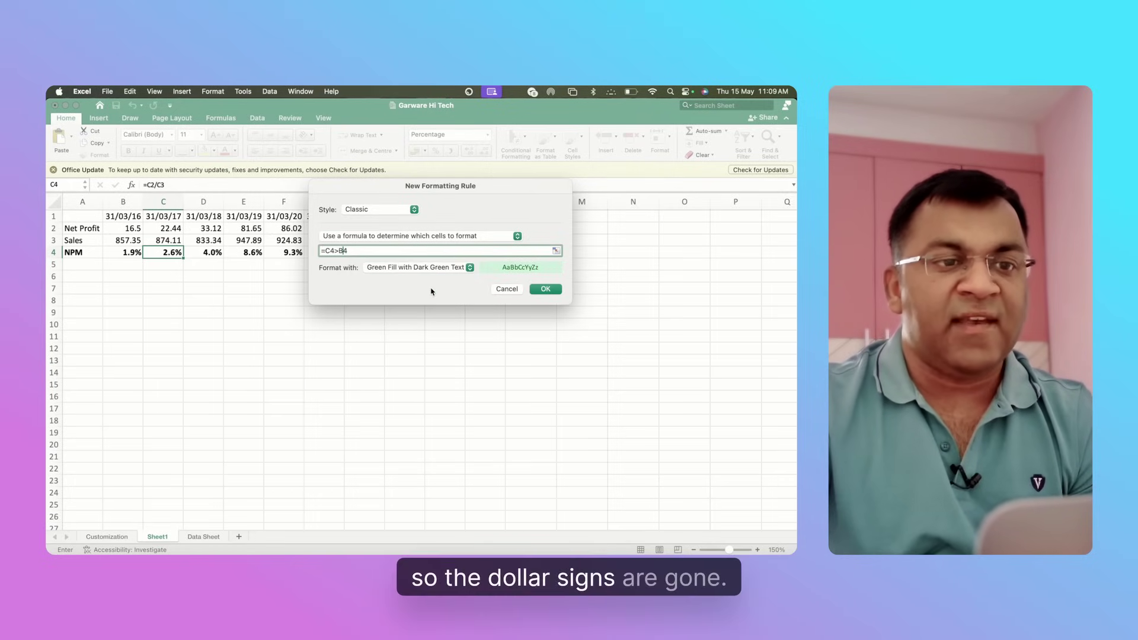
pyautogui.click(556, 289)
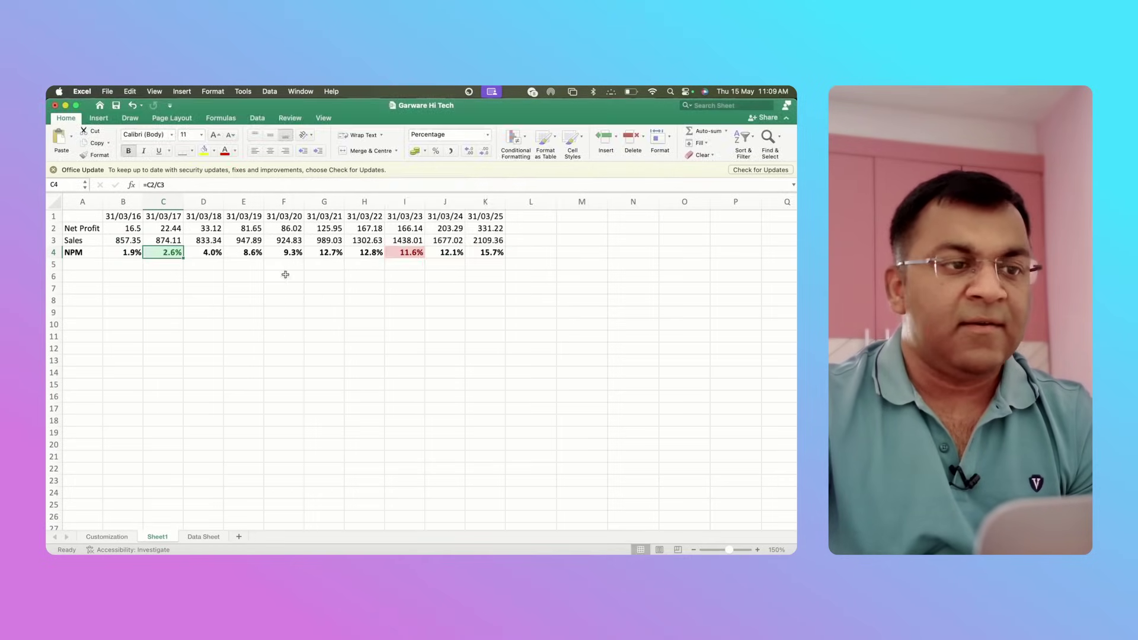
# Step: Paint C4's green rule onto D4:K4 so rising NPM years turn green, then select A4
pyautogui.moveTo(199, 254); pyautogui.dragTo(494, 254)
pyautogui.click(166, 267)
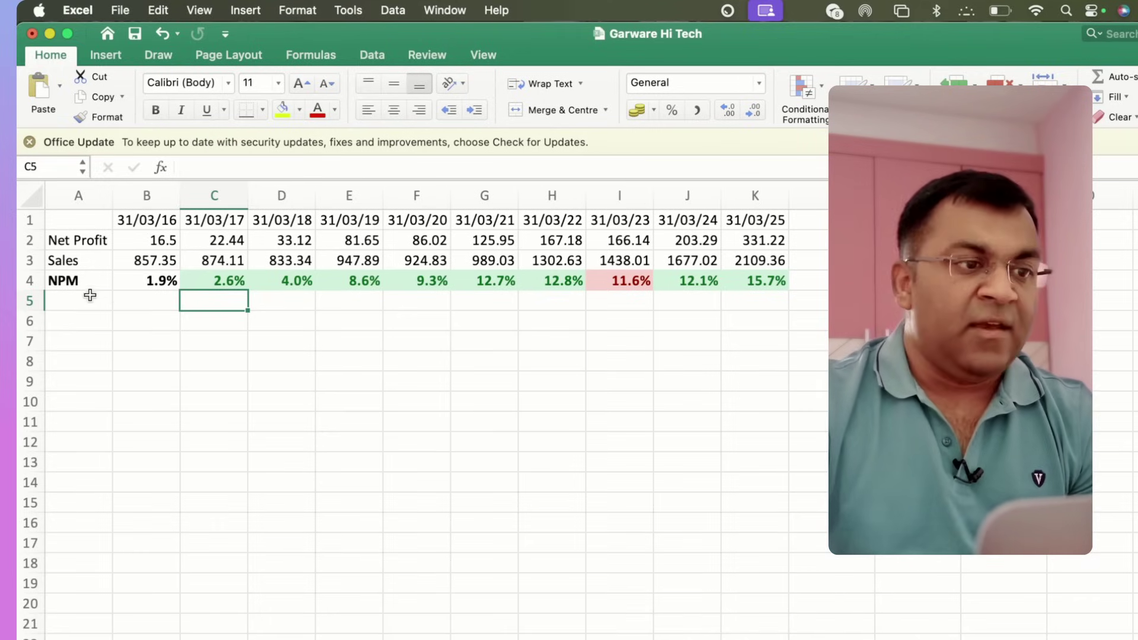
pyautogui.click(70, 282)
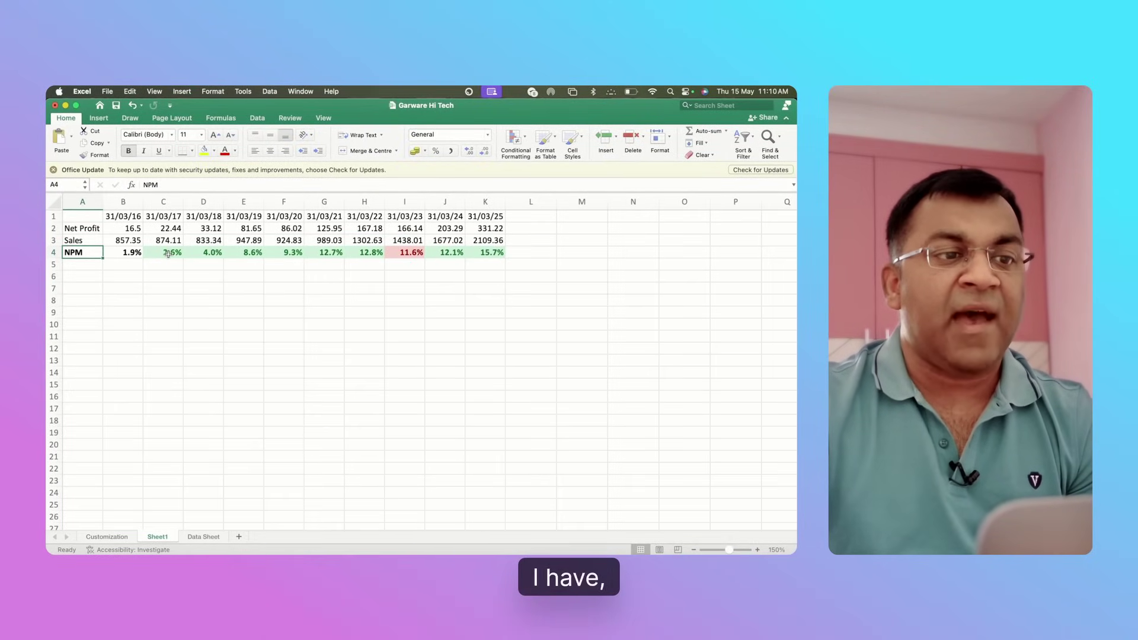
pyautogui.moveTo(141, 253); pyautogui.dragTo(481, 253)
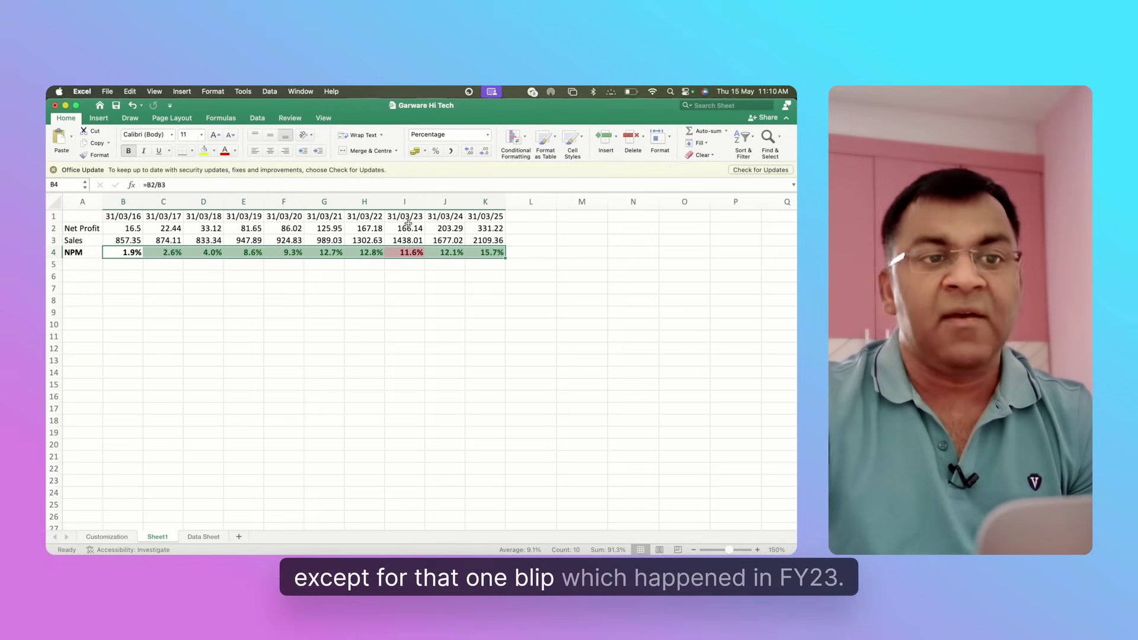
pyautogui.click(409, 253)
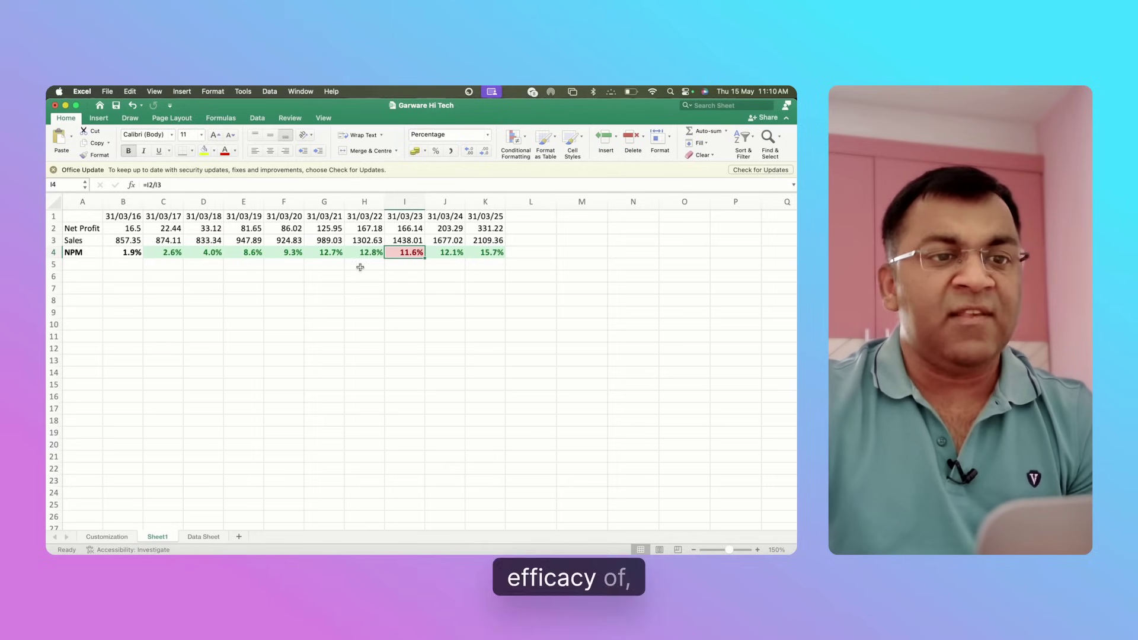
pyautogui.click(480, 269)
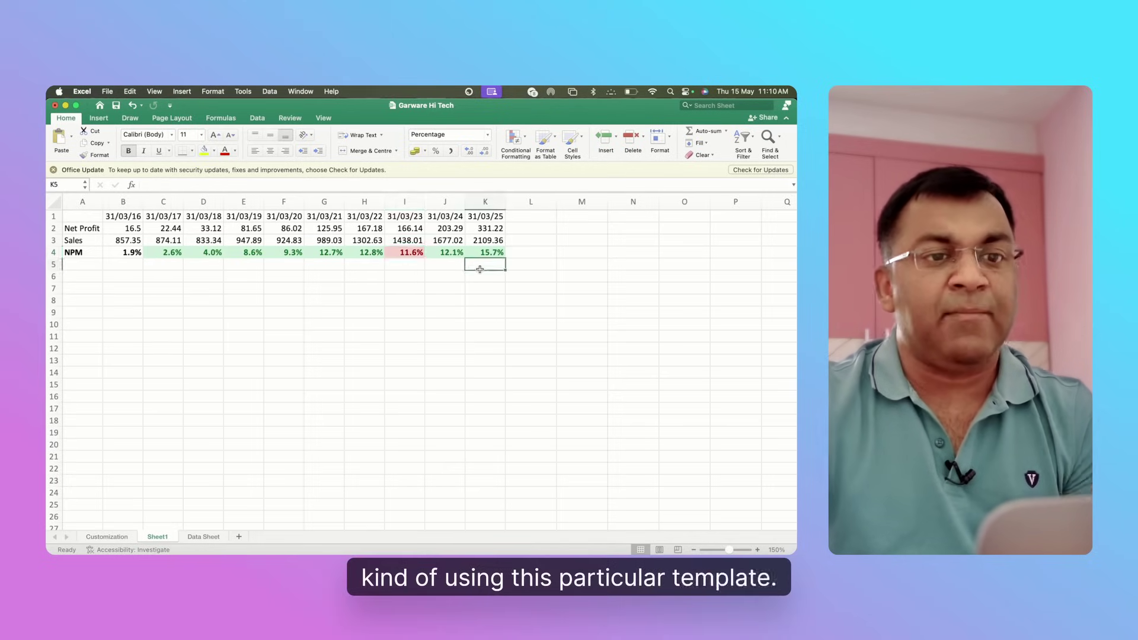
# Step: Save the workbook as 'Test Template' in Downloads and close its window
pyautogui.press('super+s')
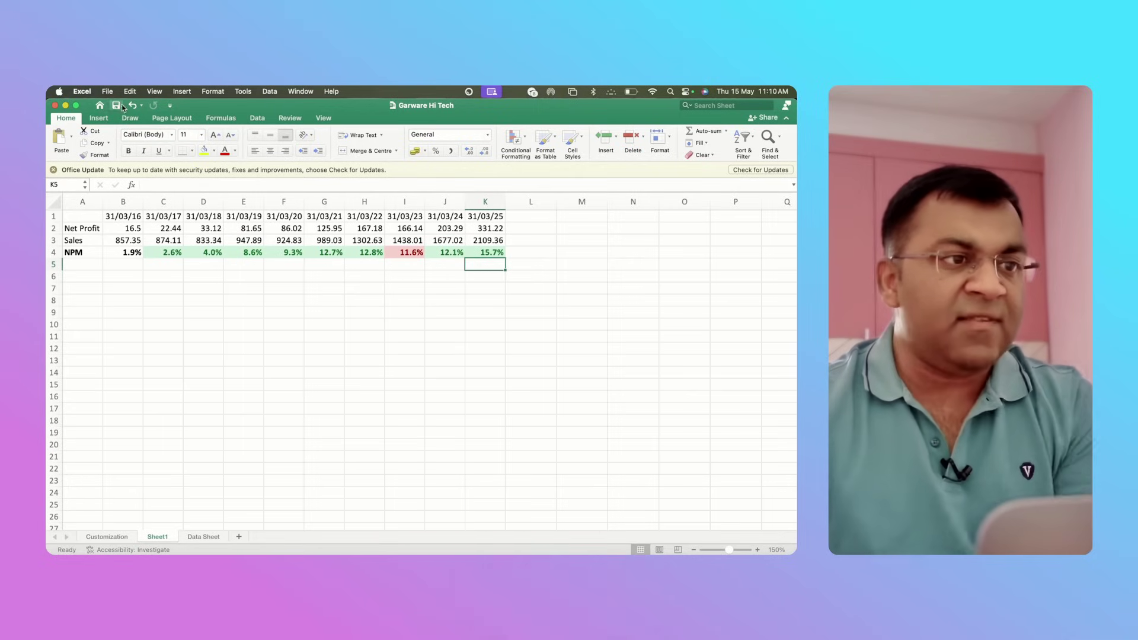
pyautogui.click(107, 91)
pyautogui.click(136, 182)
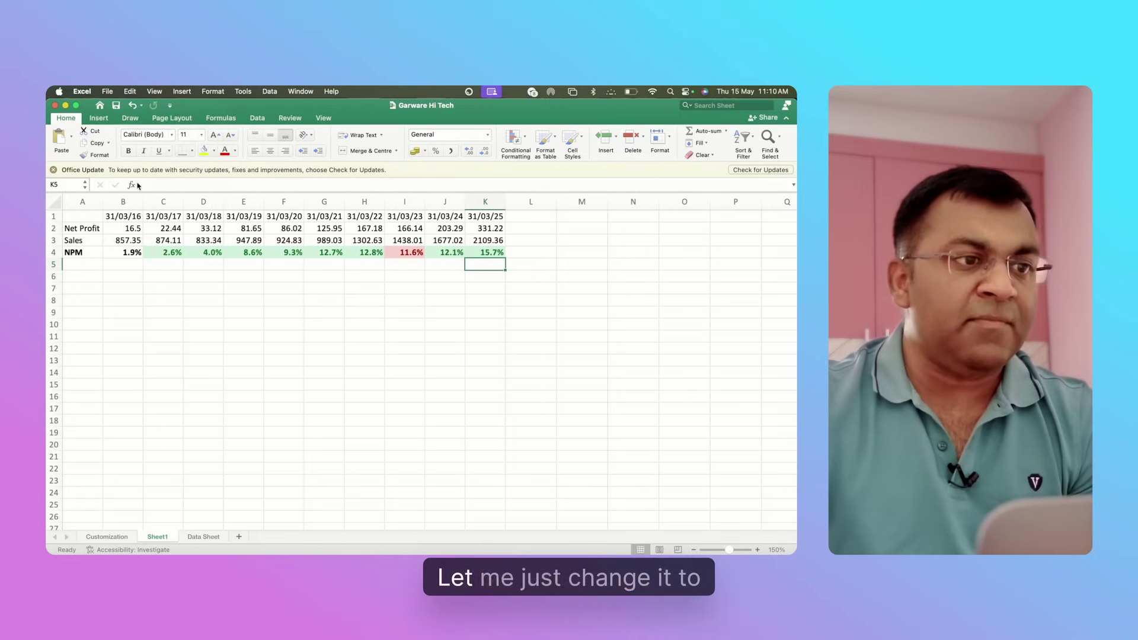
pyautogui.write('T')
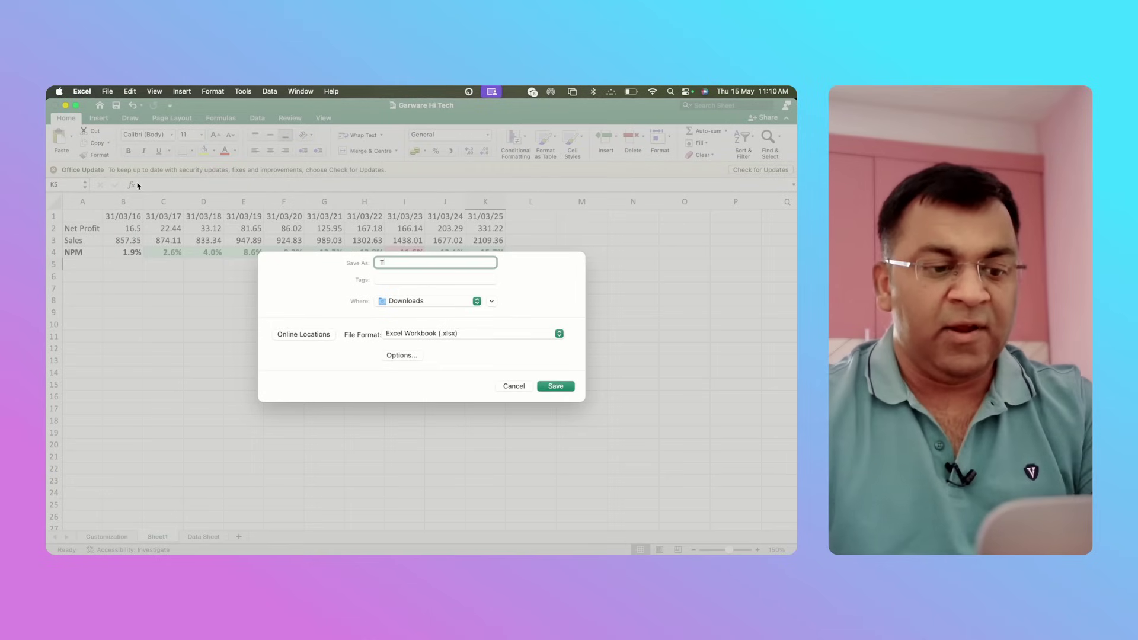
pyautogui.write('est Template')
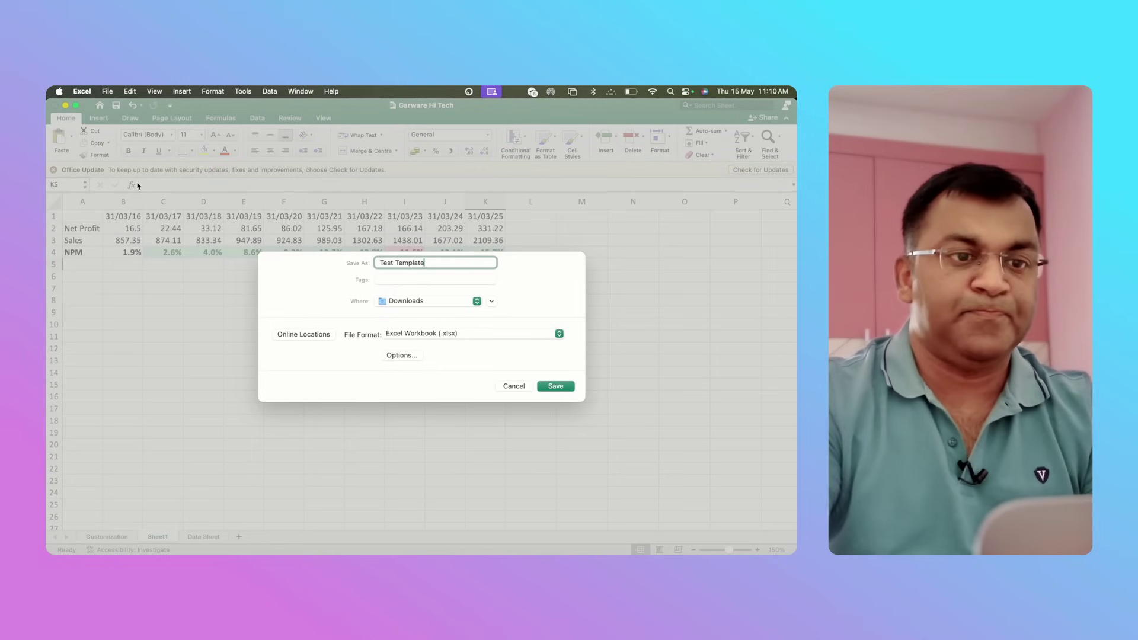
pyautogui.press('Return')
pyautogui.click(56, 105)
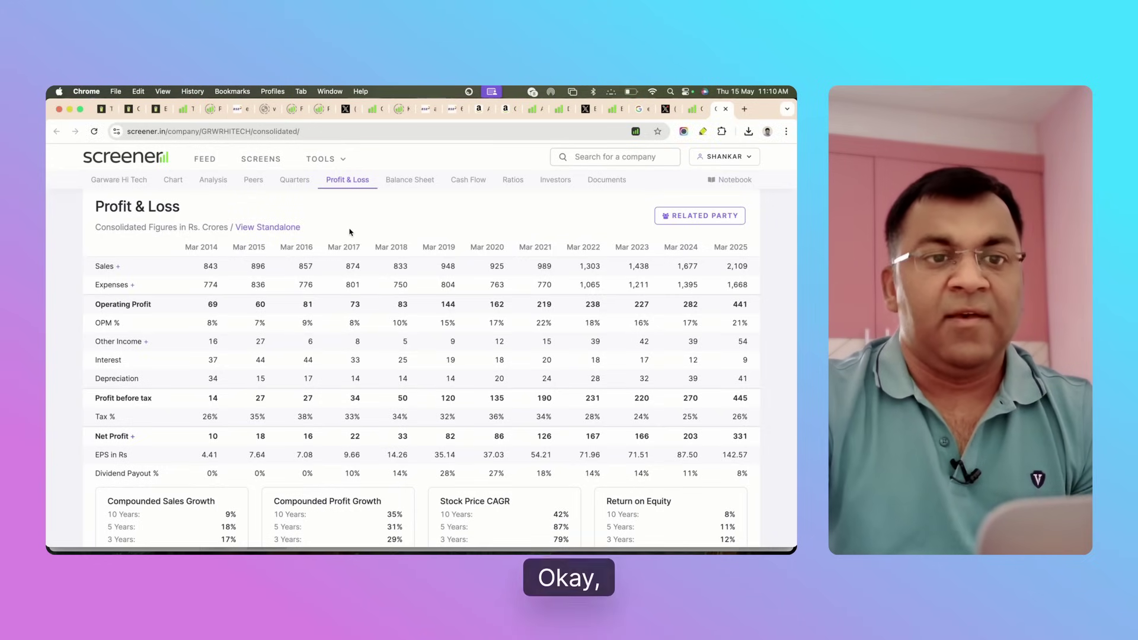
# Step: Scroll back to the top of the Garware Hi Tech Films Ltd page on Screener
pyautogui.scroll(15, 457, 279)
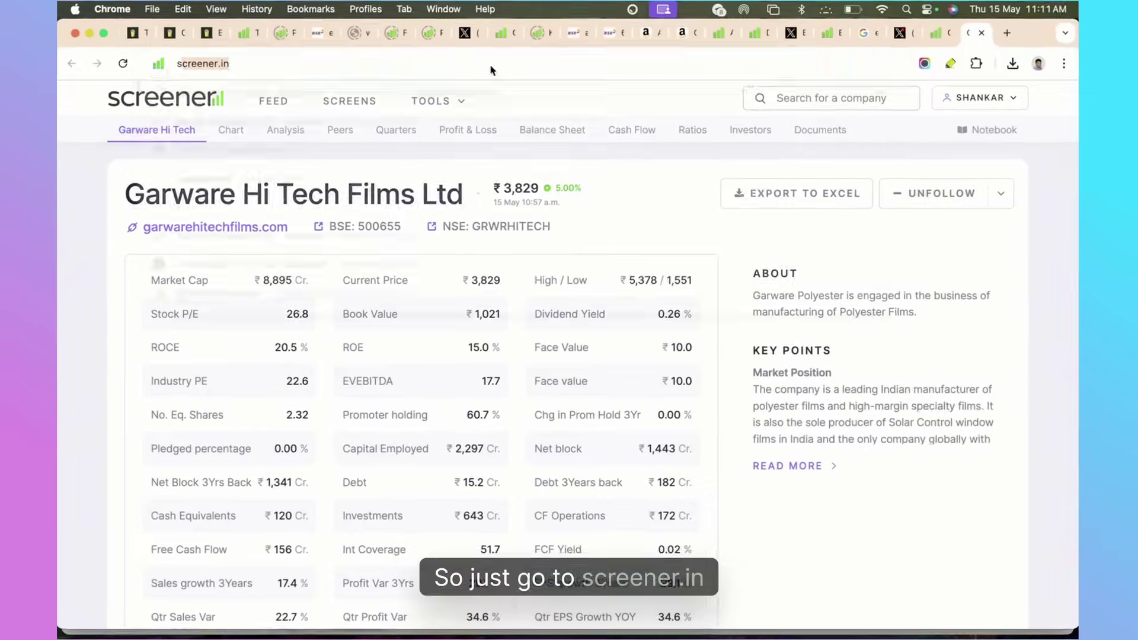
# Step: Go to screener.in/excel, Screener's Excel customization upload page
pyautogui.click(491, 70)
pyautogui.write('screener.in')
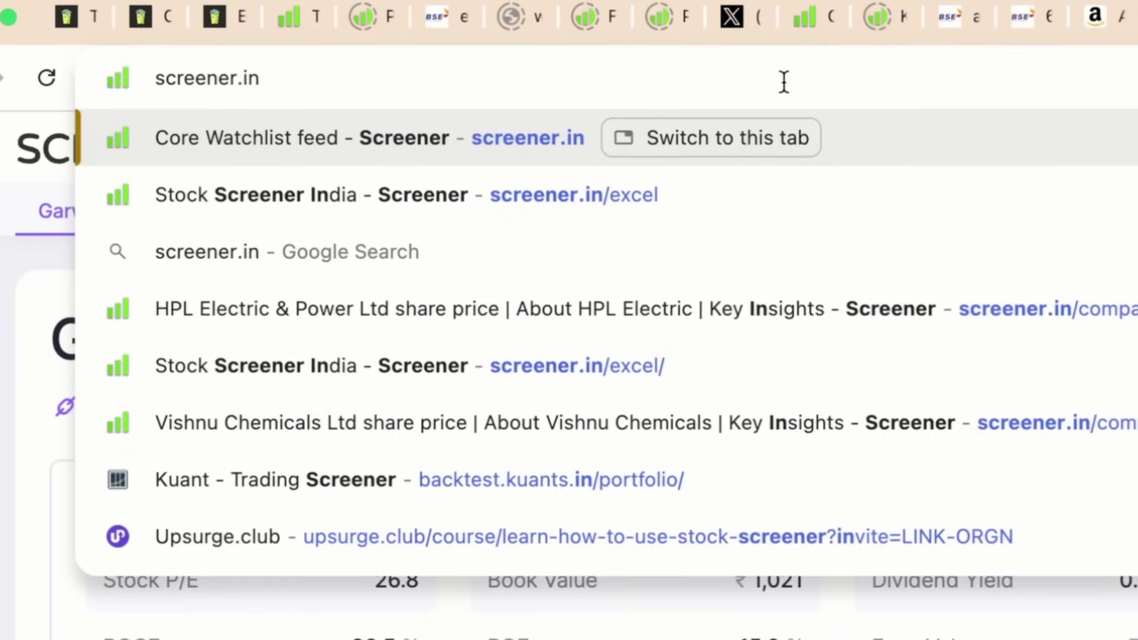
pyautogui.write('/excel')
pyautogui.press('Return')
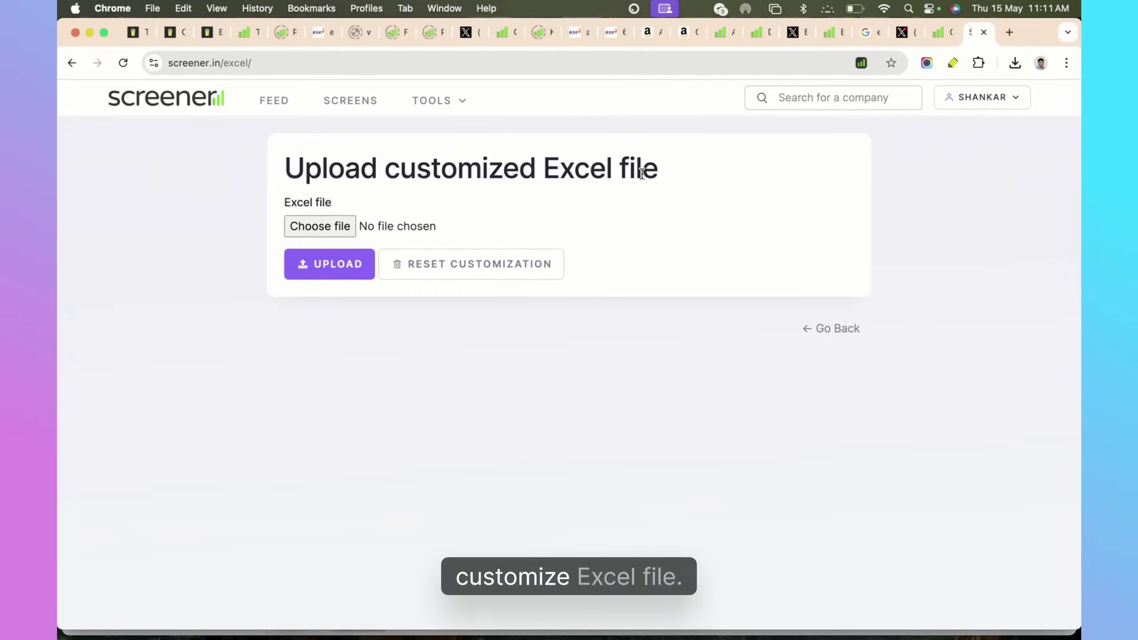
# Step: Upload Test Template.xlsx from Downloads as the custom Excel export template
pyautogui.click(330, 228)
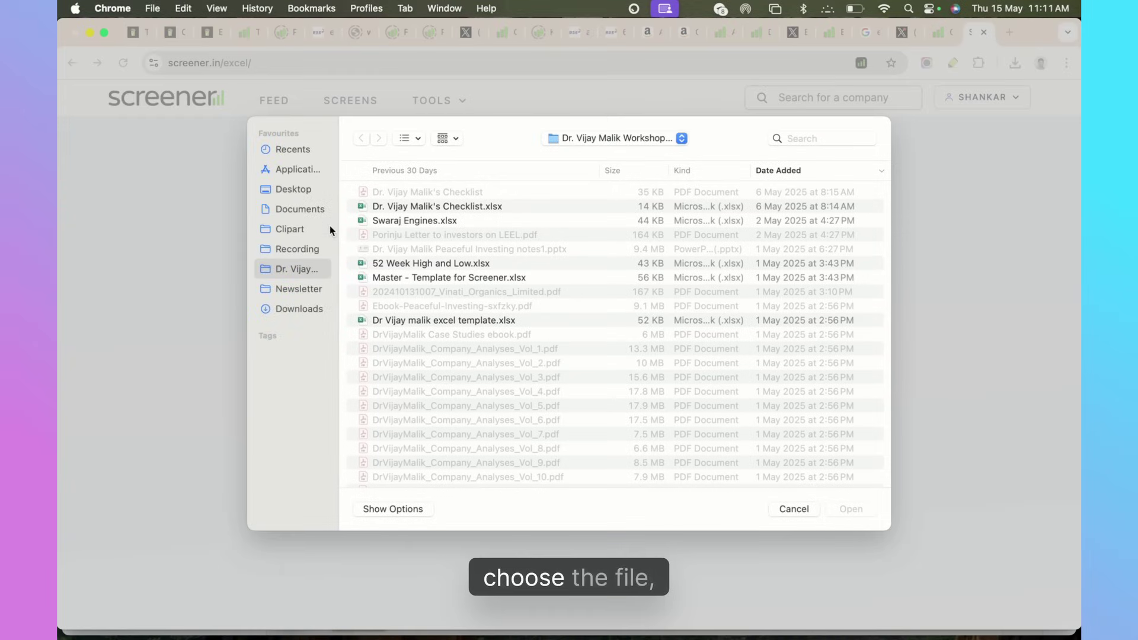
pyautogui.click(310, 314)
pyautogui.click(403, 190)
pyautogui.doubleClick(404, 191)
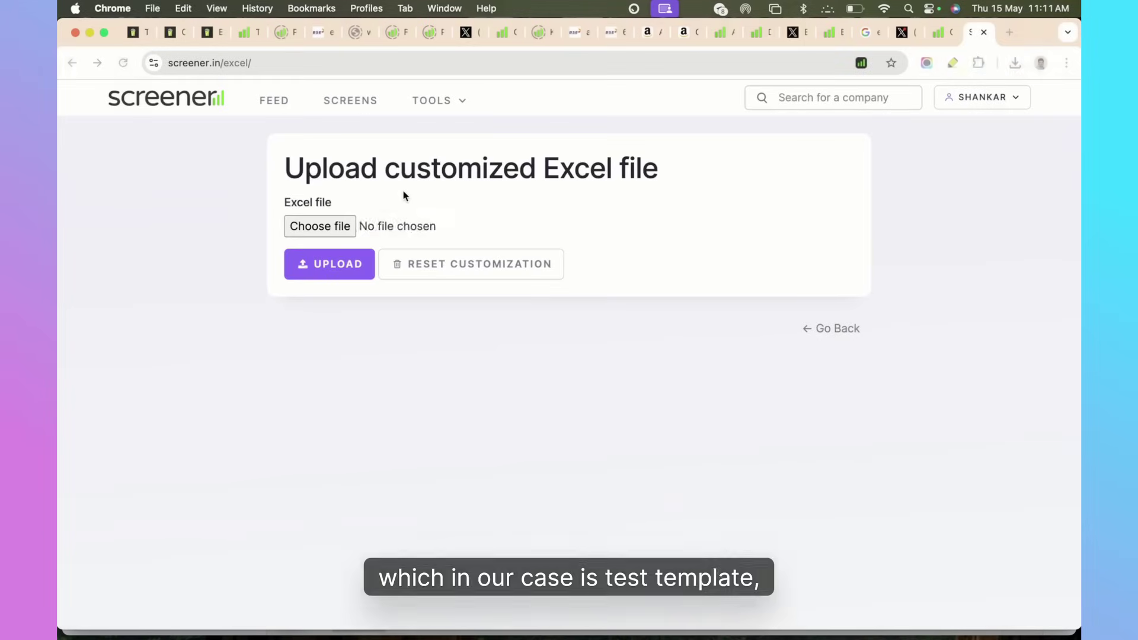
pyautogui.click(330, 264)
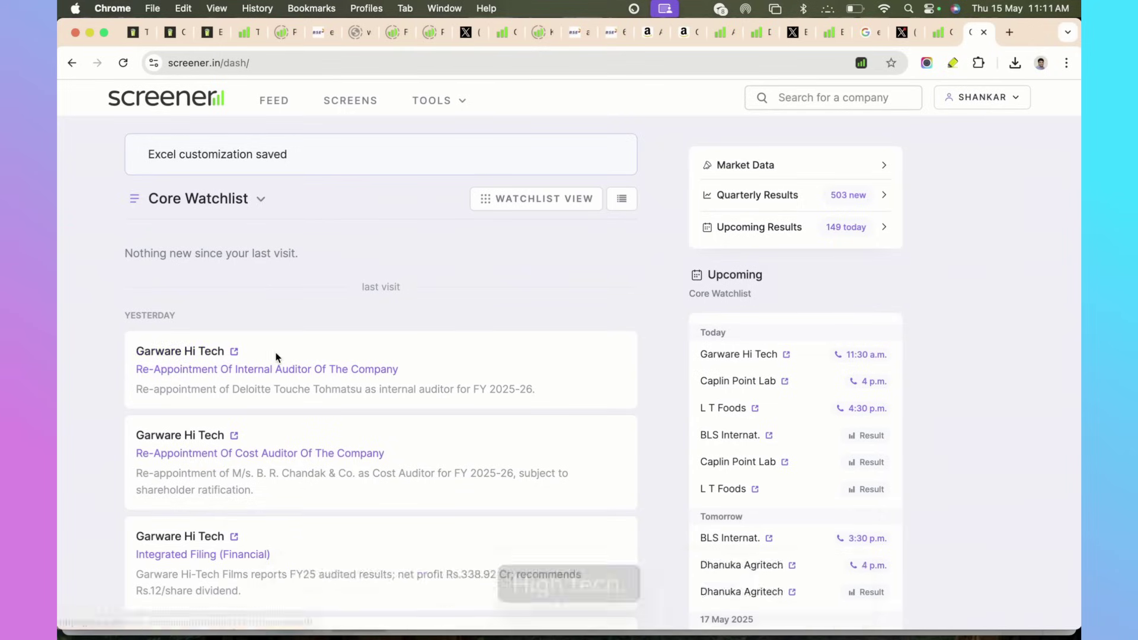
# Step: Open Antony Waste Handling Cell Ltd's page from the feed and export its data to Excel
pyautogui.scroll(-5, 274, 357)
pyautogui.scroll(-2, 276, 358)
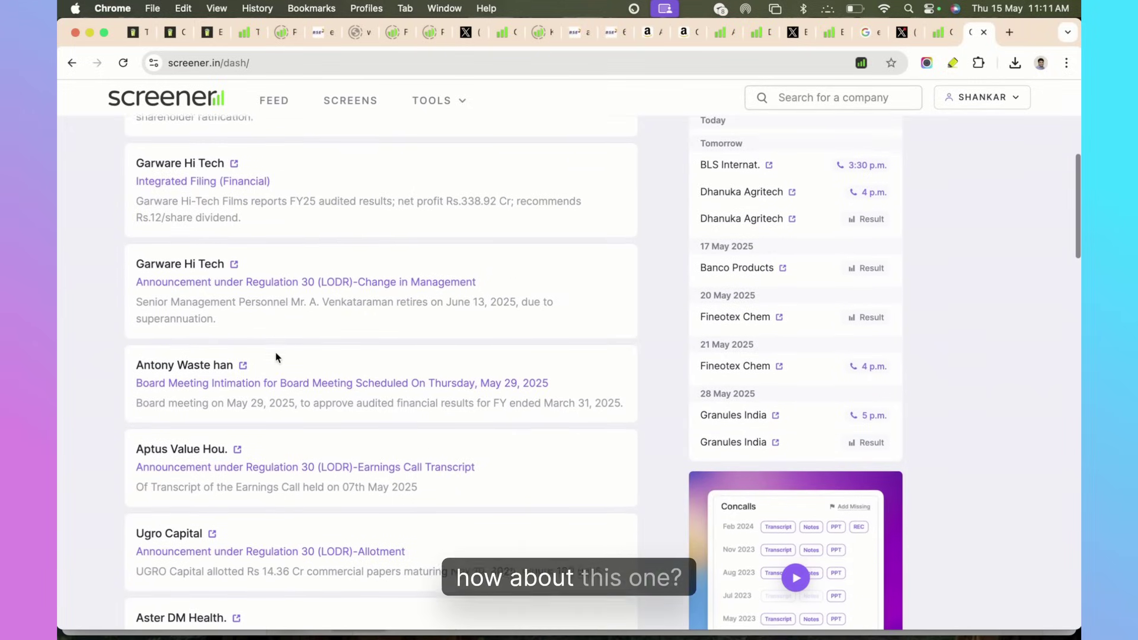
pyautogui.click(243, 369)
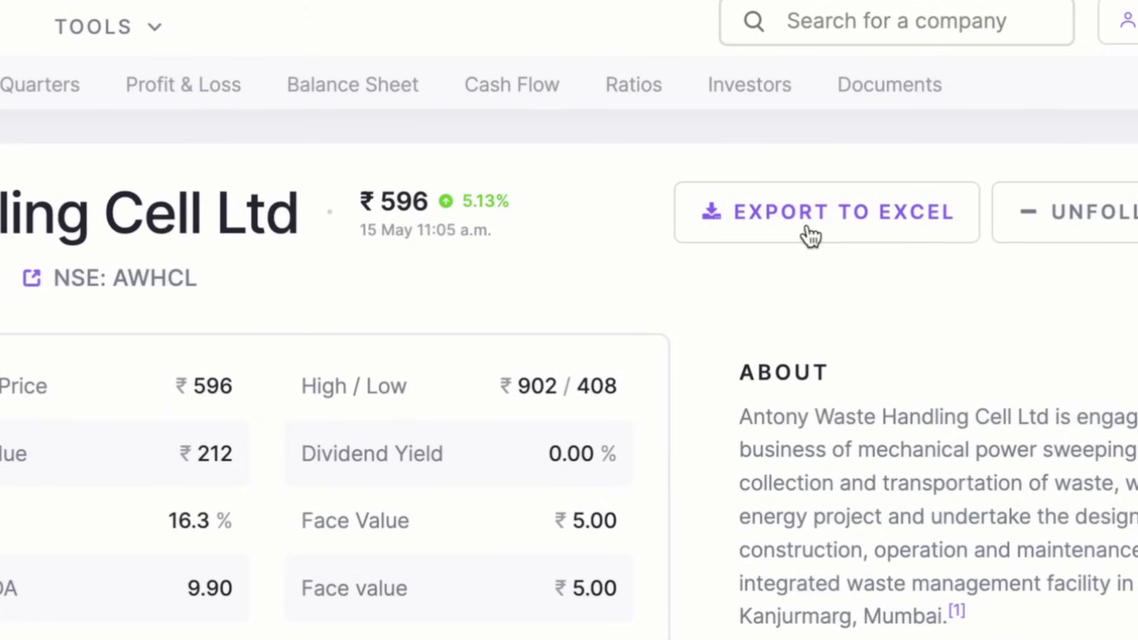
pyautogui.click(810, 236)
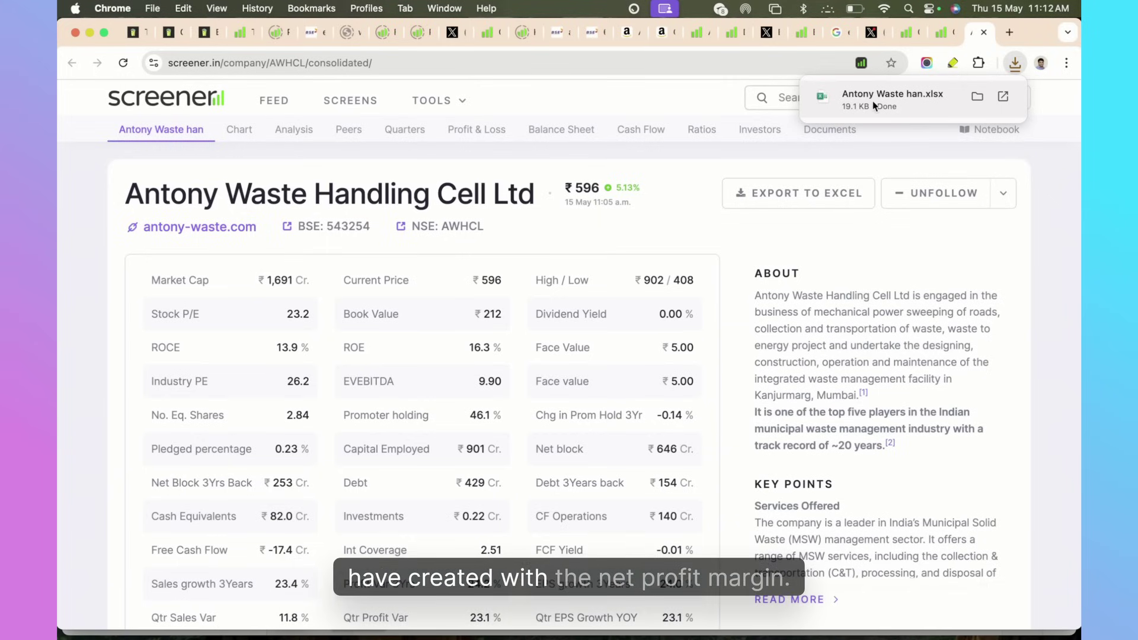
# Step: Open the downloaded Antony Waste han.xlsx from Chrome's download bubble in Excel
pyautogui.click(873, 101)
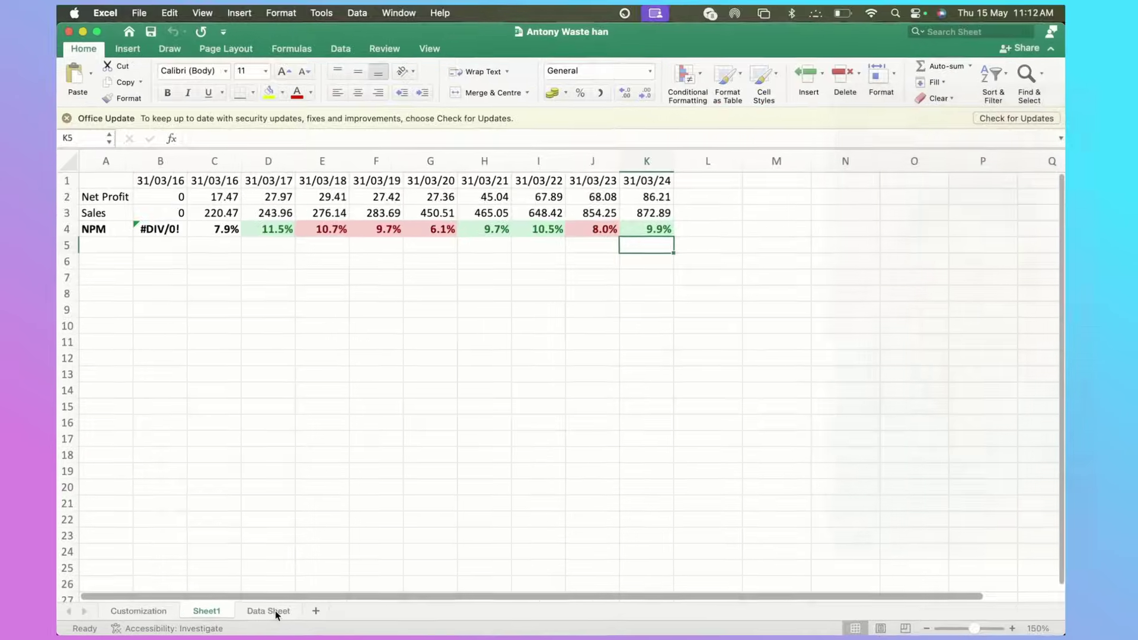
# Step: Show the Data Sheet and select the Sales and Raw Material Cost labels
pyautogui.click(210, 539)
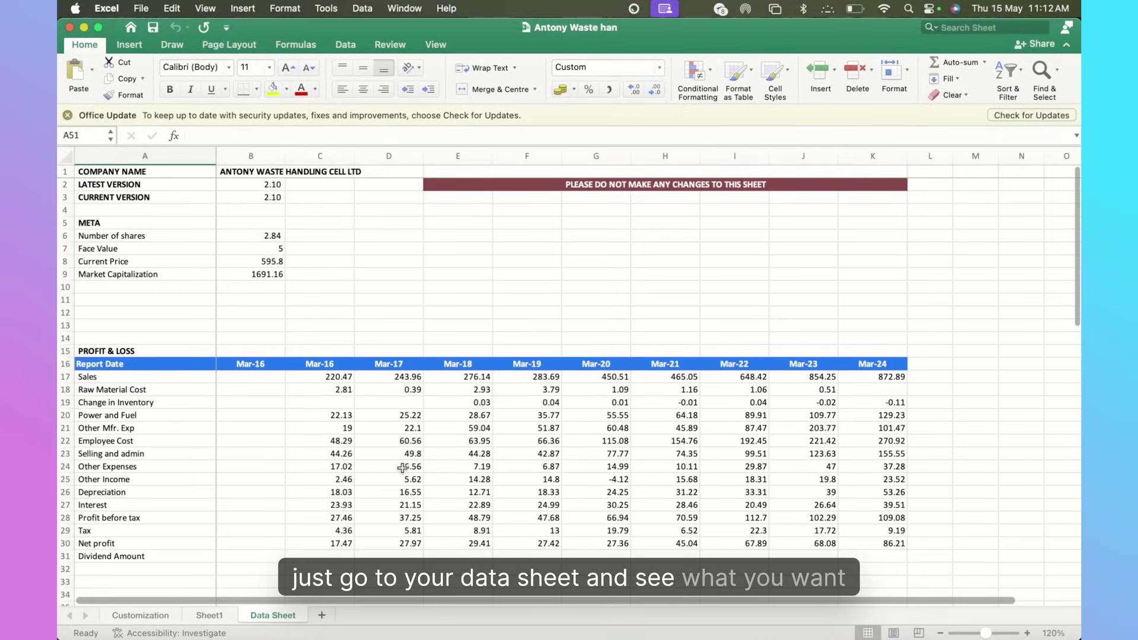
pyautogui.scroll(-5, 403, 468)
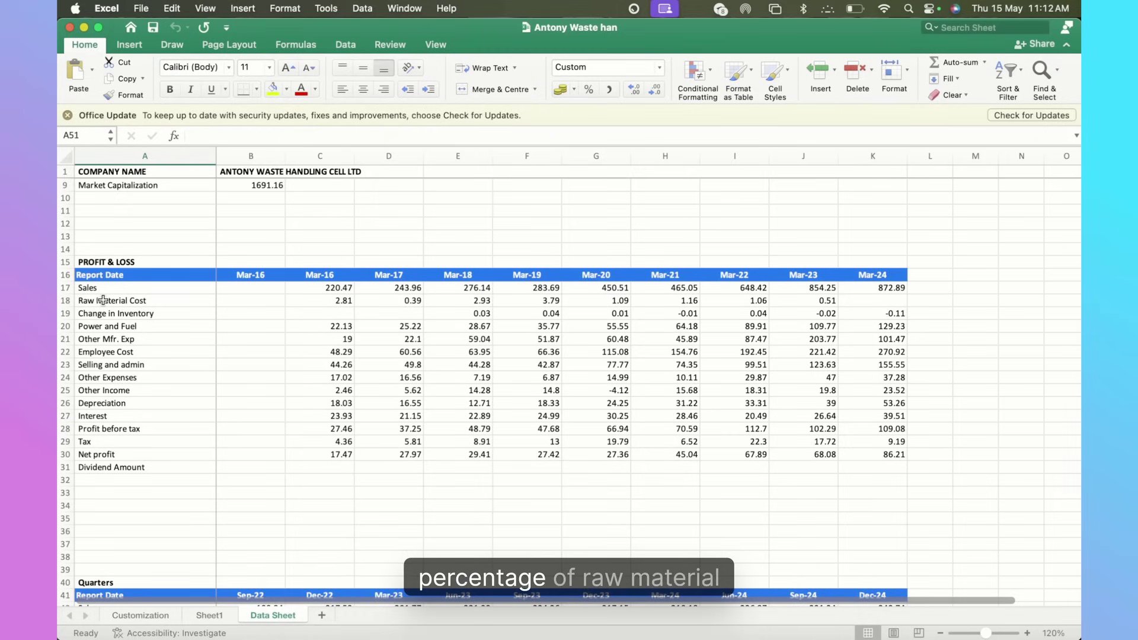
pyautogui.moveTo(103, 301); pyautogui.dragTo(116, 292)
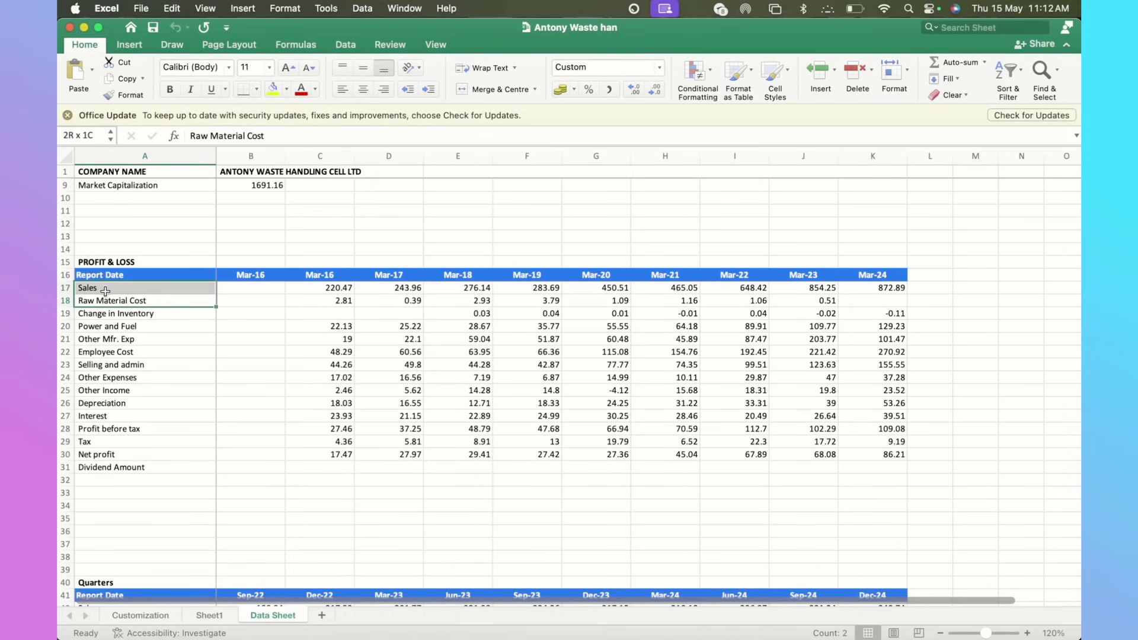
# Step: Review Antony Waste's Profit & Loss on Screener with Expenses expanded, then return to Excel
pyautogui.press('super+Tab')
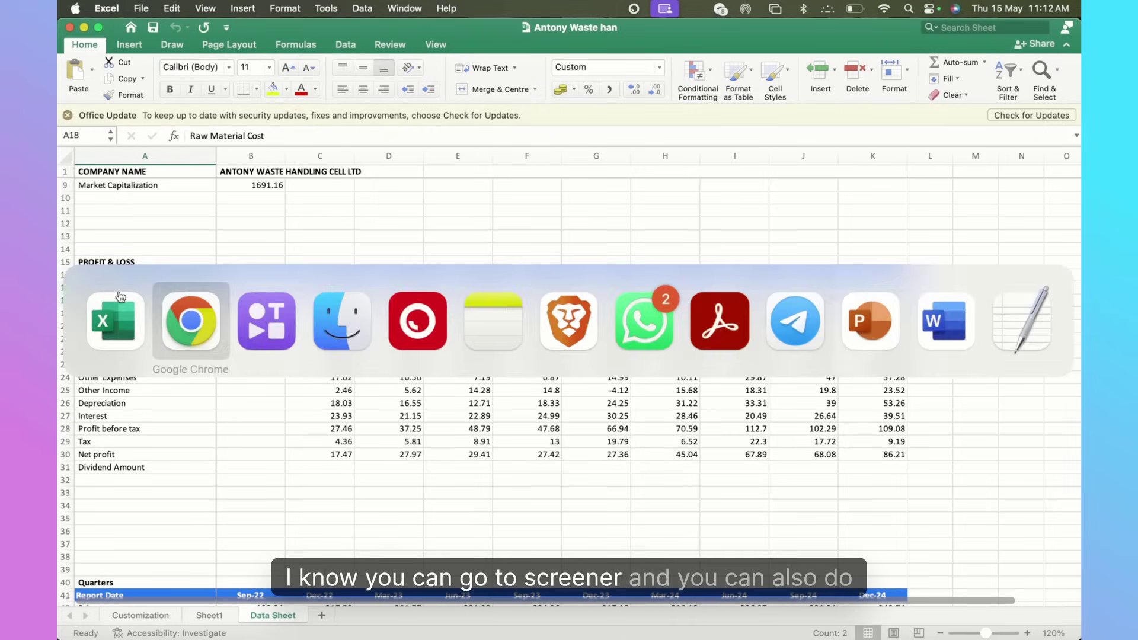
pyautogui.scroll(-10, 390, 297)
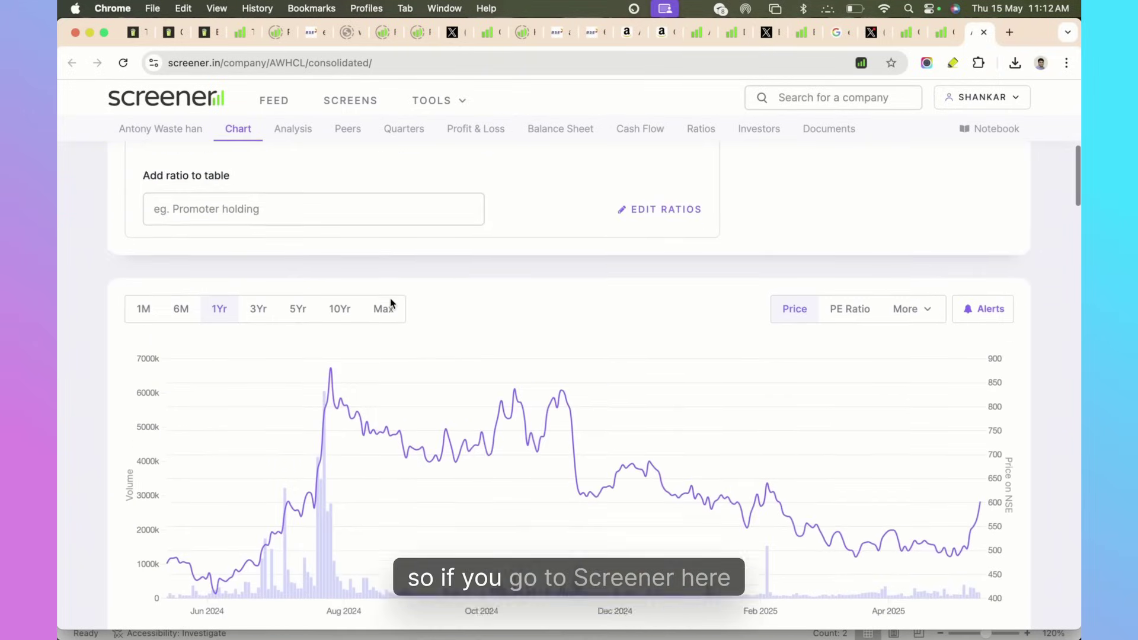
pyautogui.scroll(-10, 390, 298)
pyautogui.scroll(3, 390, 298)
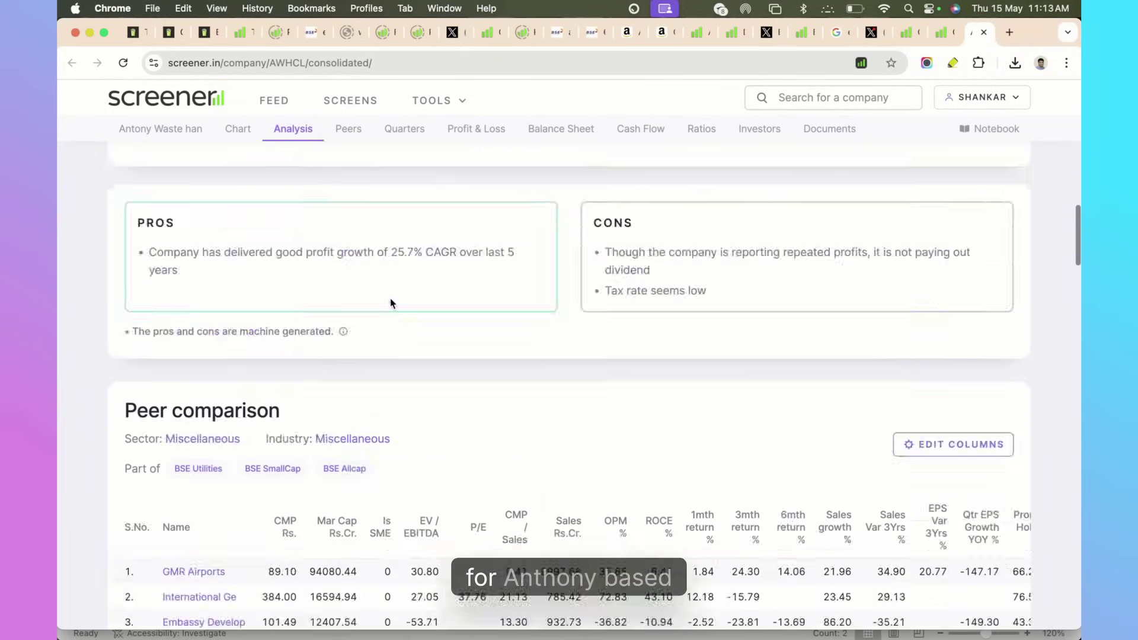
pyautogui.scroll(5, 390, 298)
pyautogui.scroll(-15, 390, 298)
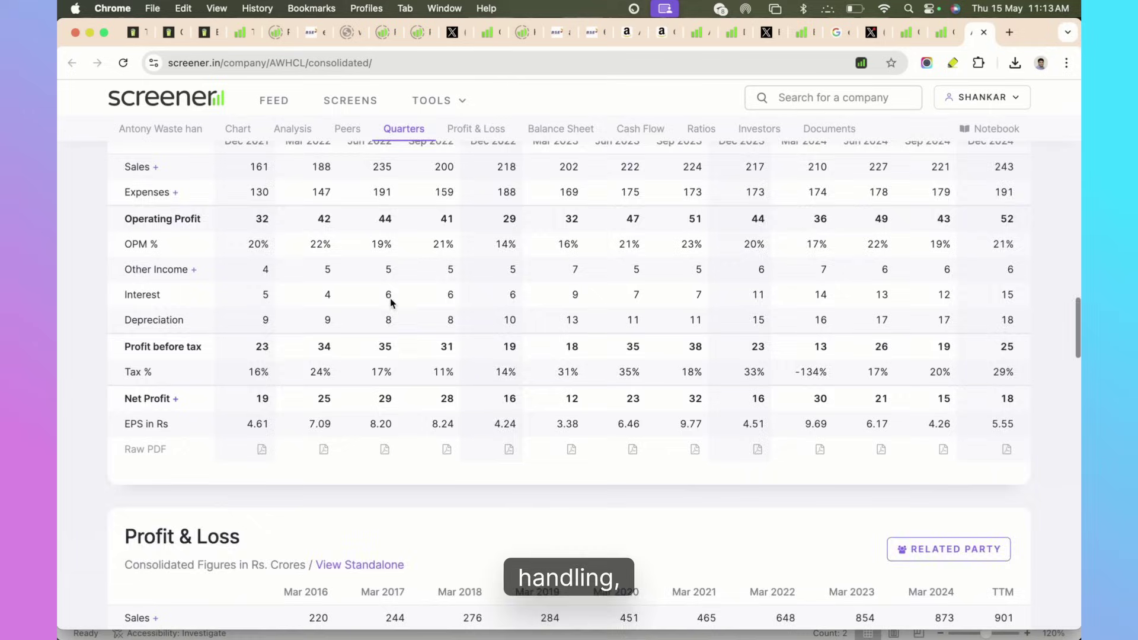
pyautogui.scroll(-5, 390, 298)
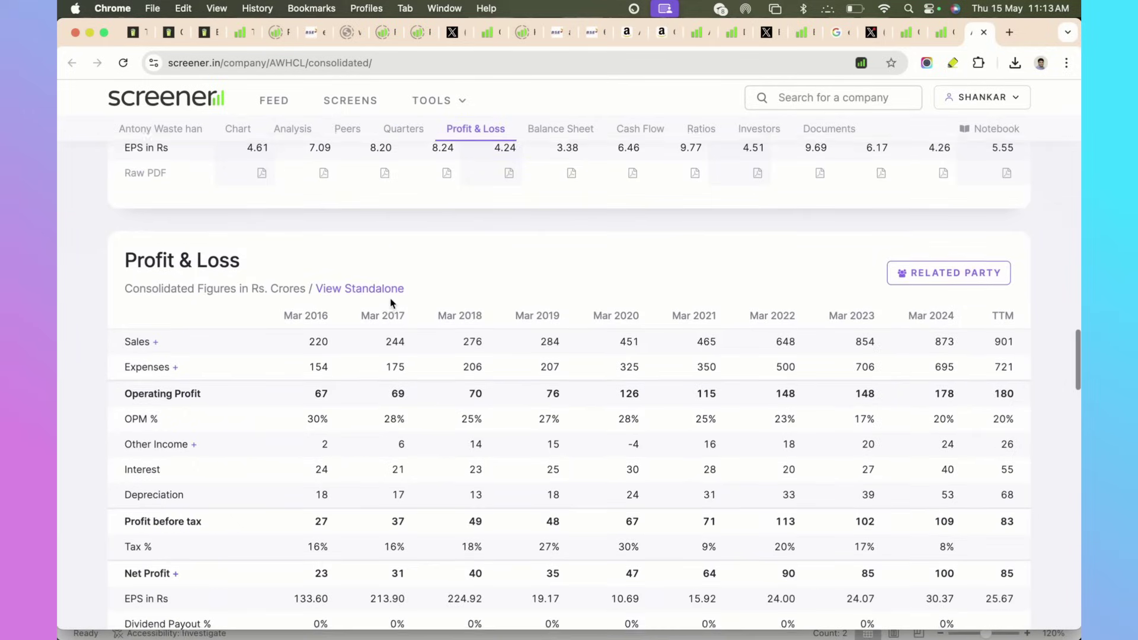
pyautogui.click(159, 367)
pyautogui.scroll(-2, 196, 344)
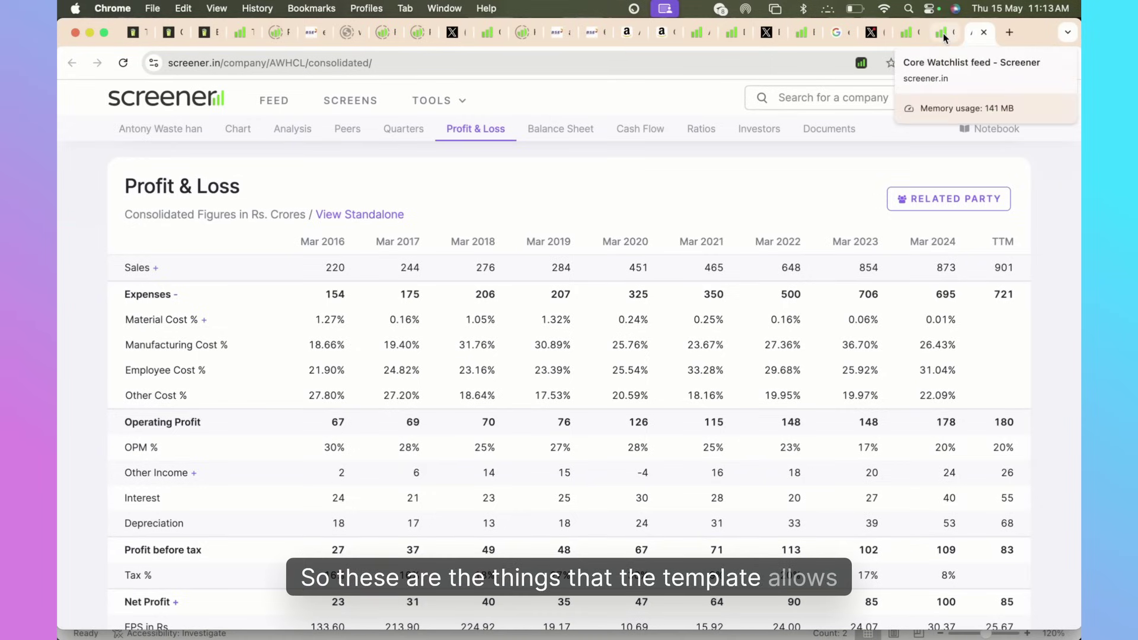
pyautogui.press('super+Tab')
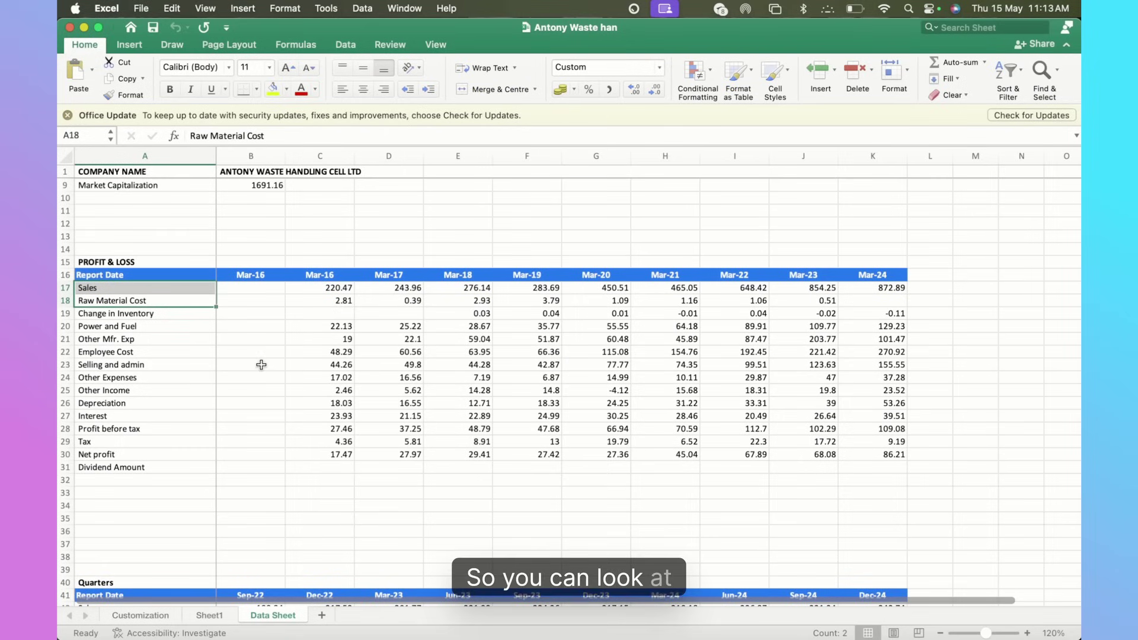
# Step: On the Data Sheet, select Mar-16 raw material and Other Mfr. Exp cells to confirm their 21.81 sum
pyautogui.click(130, 340)
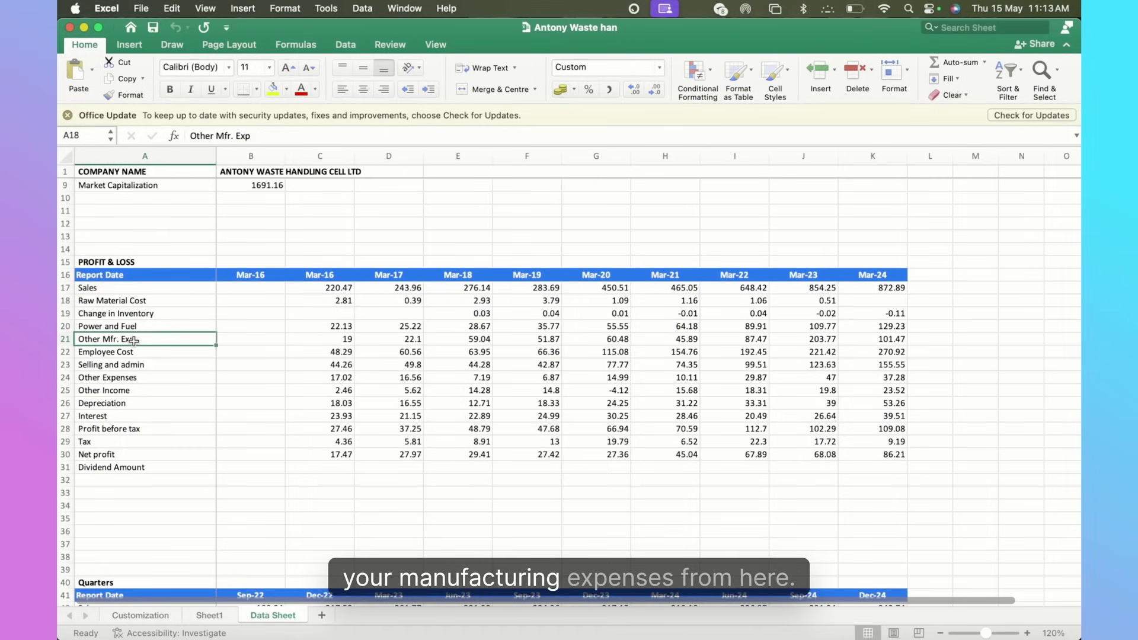
pyautogui.moveTo(165, 341); pyautogui.dragTo(336, 344)
pyautogui.click(332, 302)
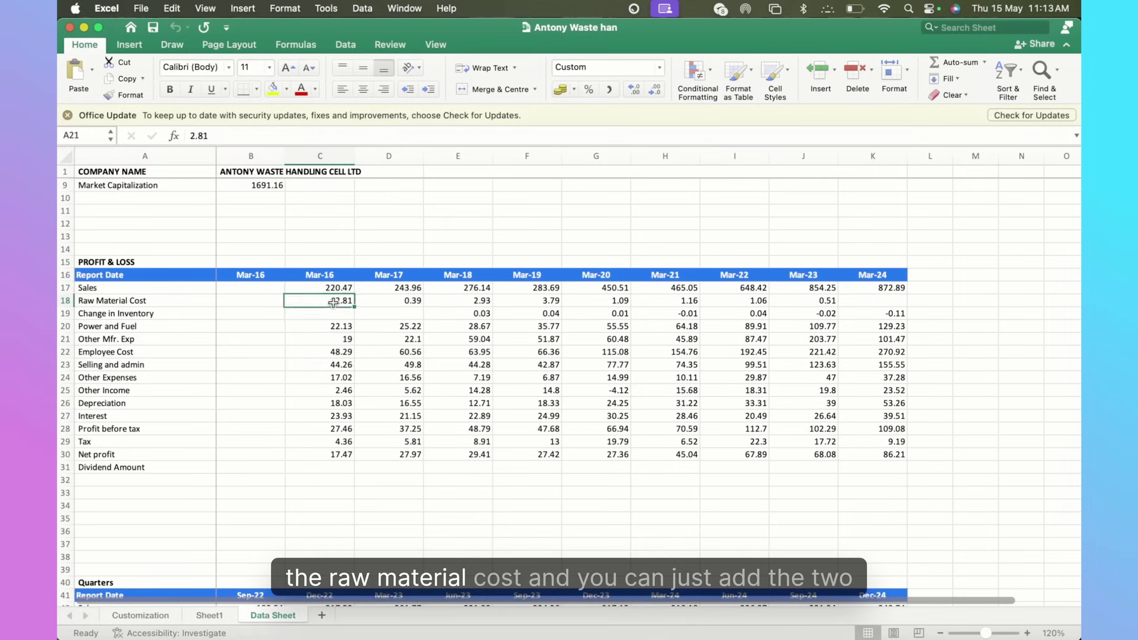
pyautogui.keyDown('super'); pyautogui.click(343, 339); pyautogui.keyUp('super')
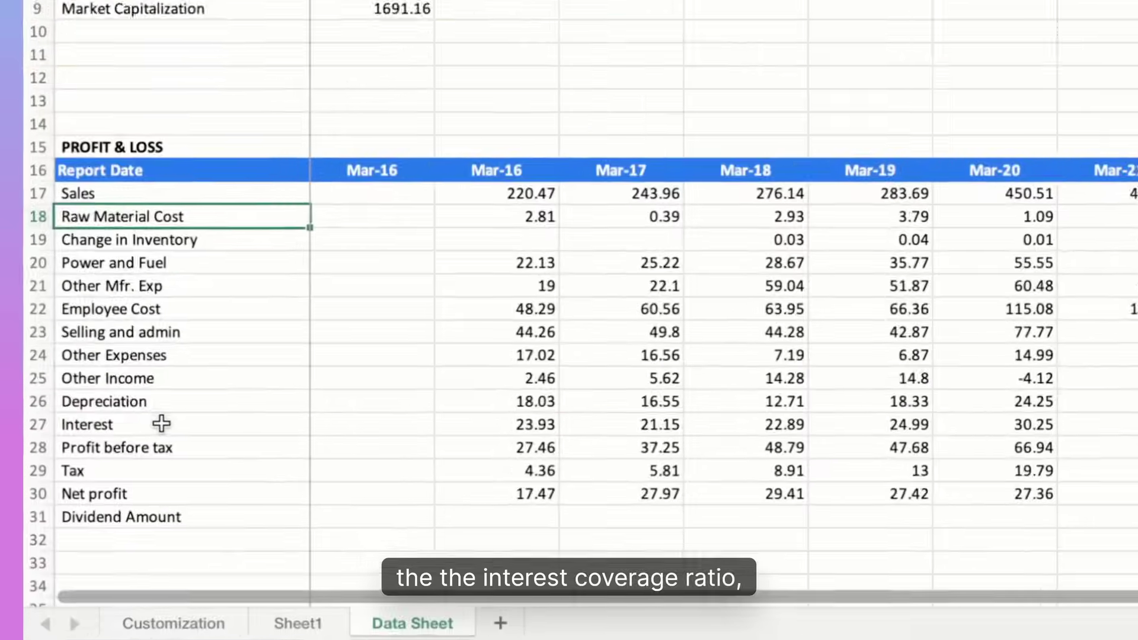
pyautogui.moveTo(161, 424); pyautogui.dragTo(508, 422)
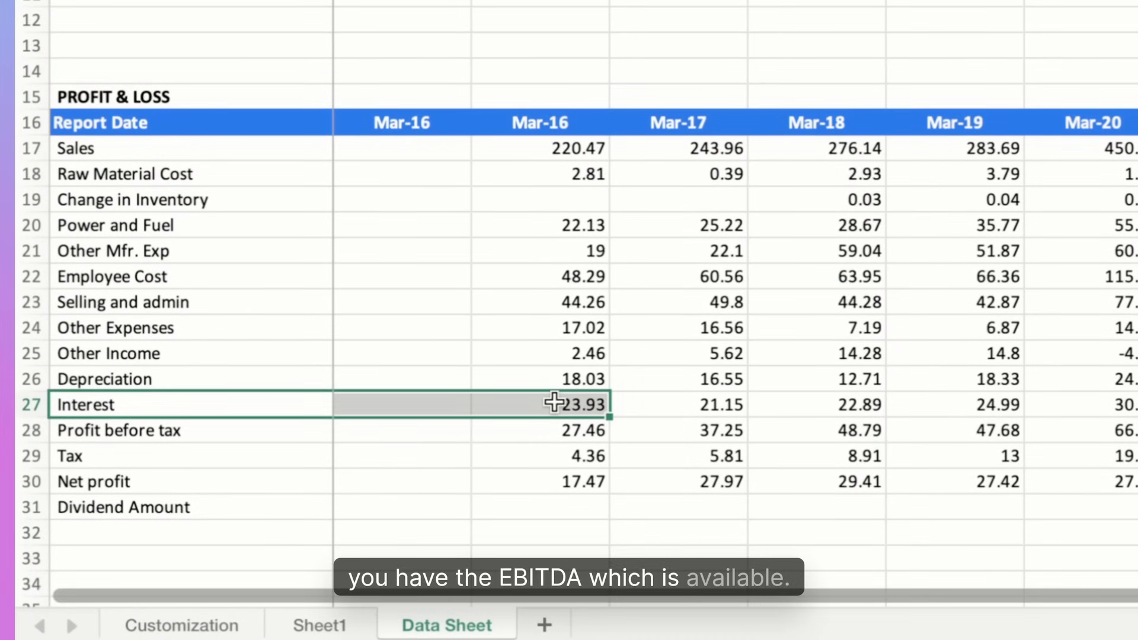
pyautogui.scroll(-8, 554, 403)
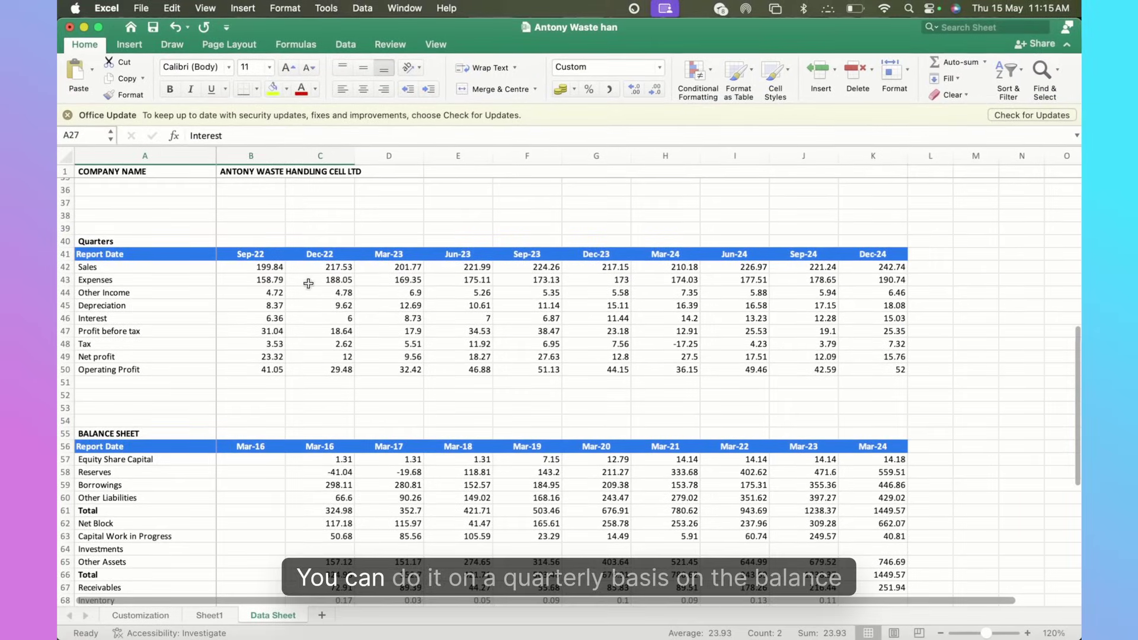
pyautogui.scroll(-3, 339, 456)
pyautogui.scroll(-5, 325, 490)
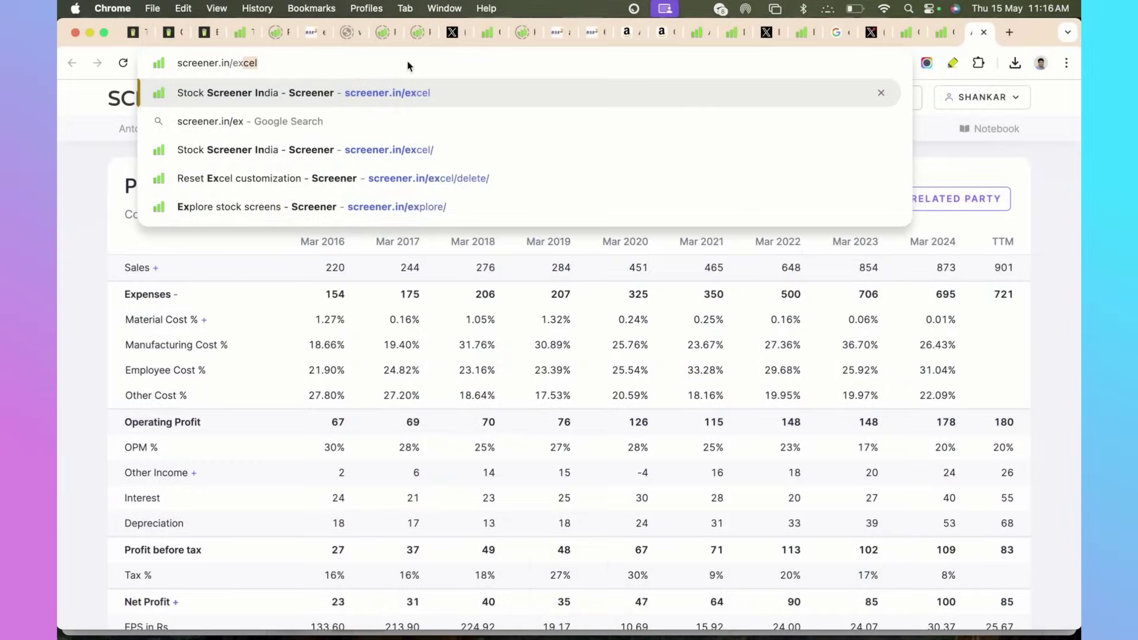
# Step: On the screener.in/excel page, choose Master - Template for Screener.xlsx from the workshop folder
pyautogui.press('Return')
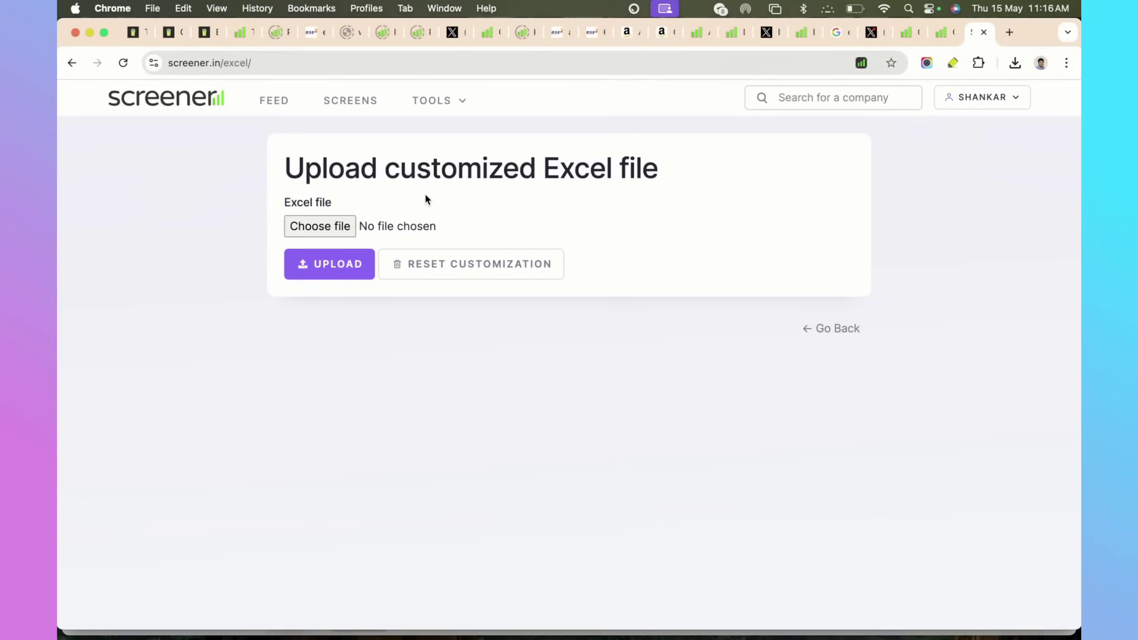
pyautogui.click(333, 228)
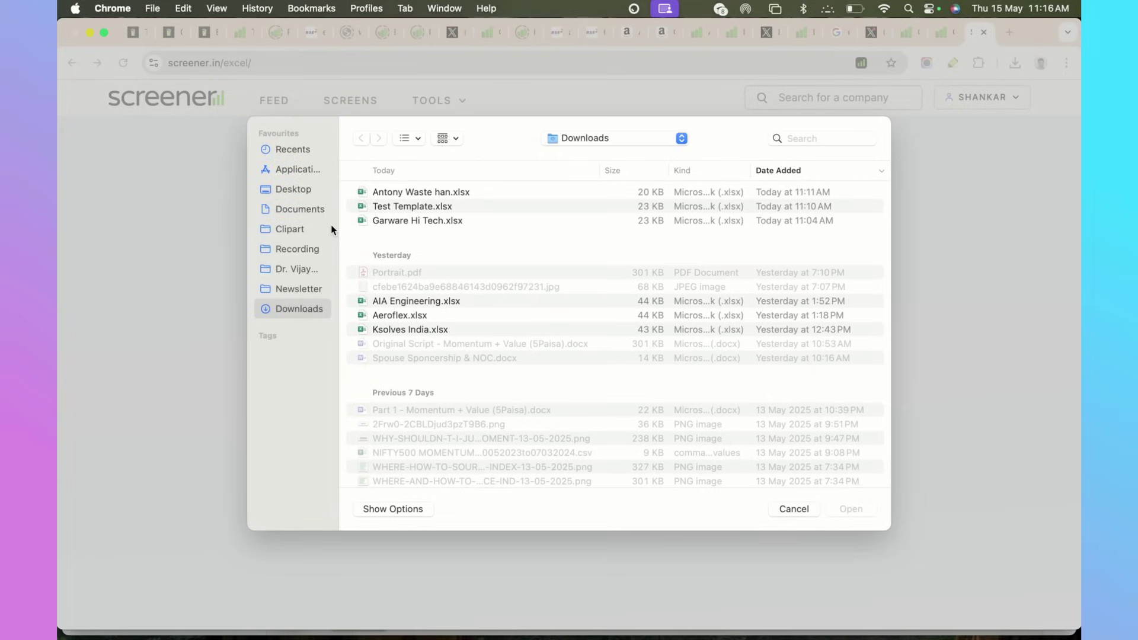
pyautogui.click(297, 269)
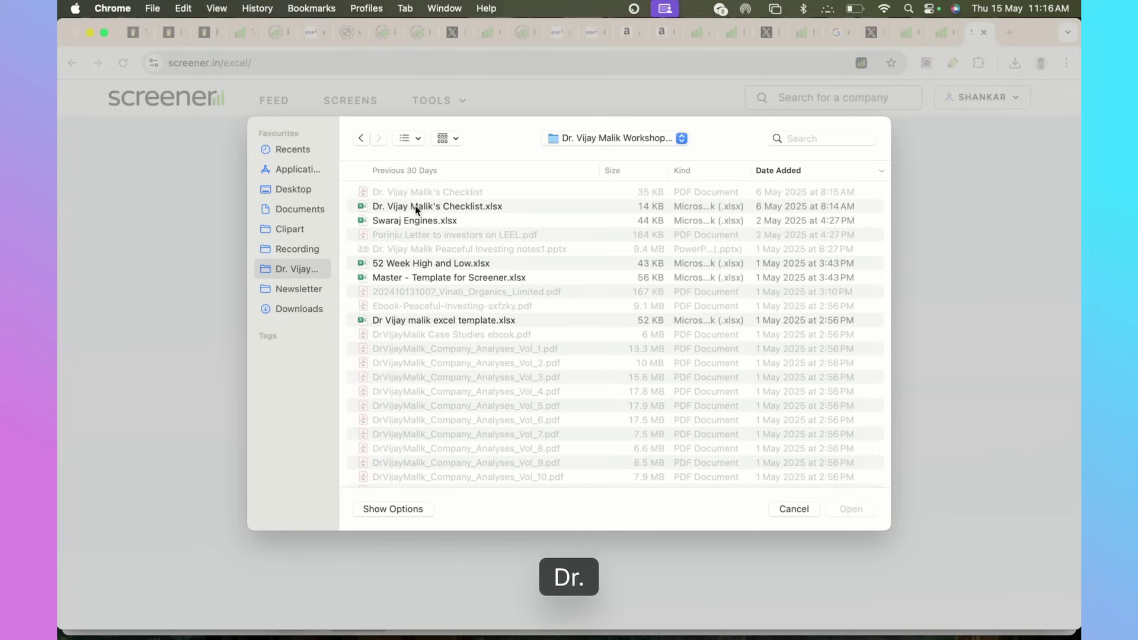
pyautogui.click(442, 276)
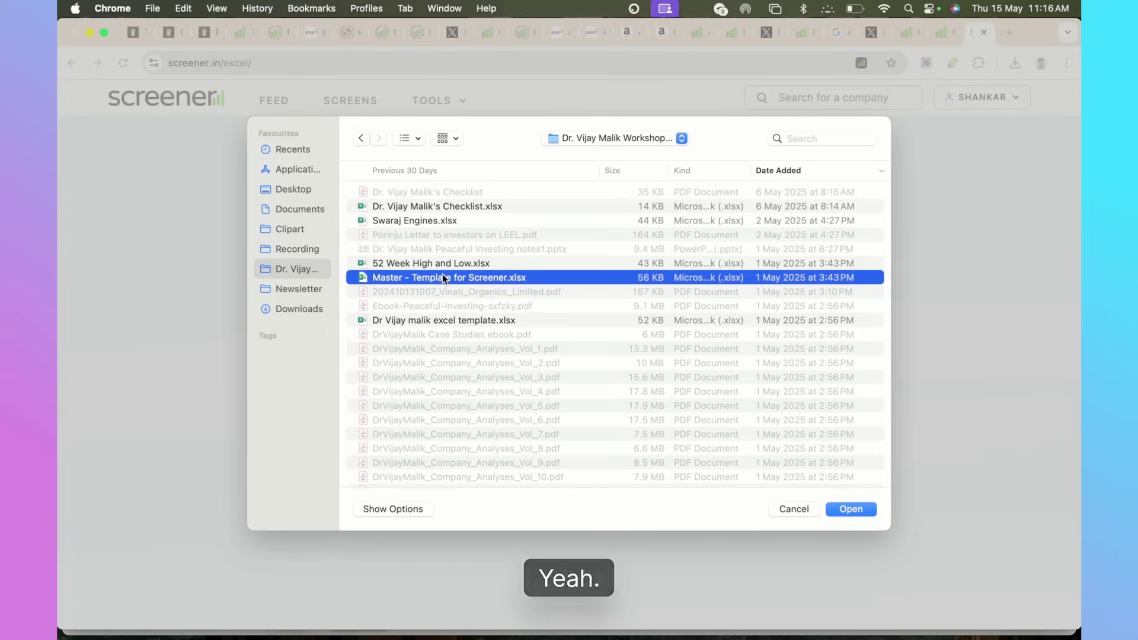
pyautogui.doubleClick(443, 276)
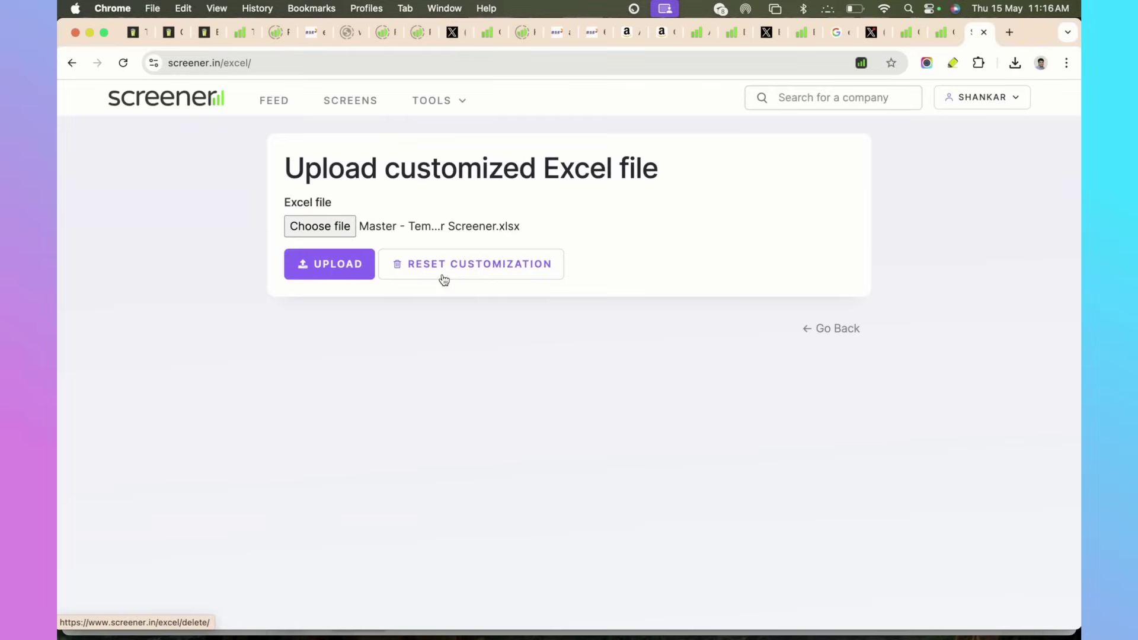
# Step: Upload the template and export Garware Hi Tech Films' data to Excel
pyautogui.click(347, 272)
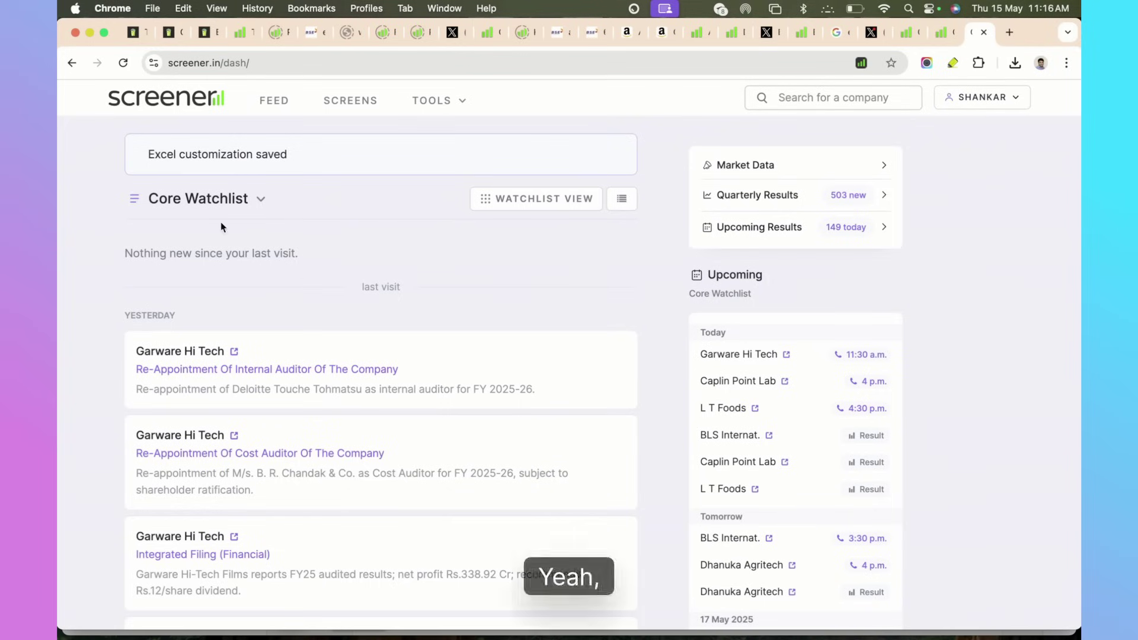
pyautogui.click(234, 352)
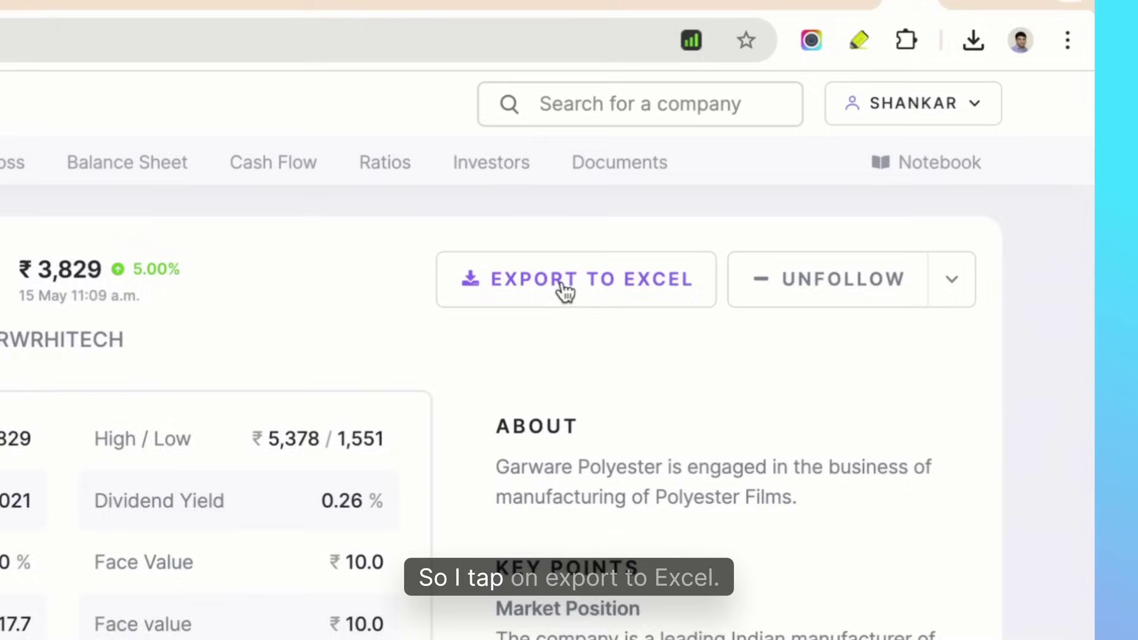
pyautogui.click(792, 194)
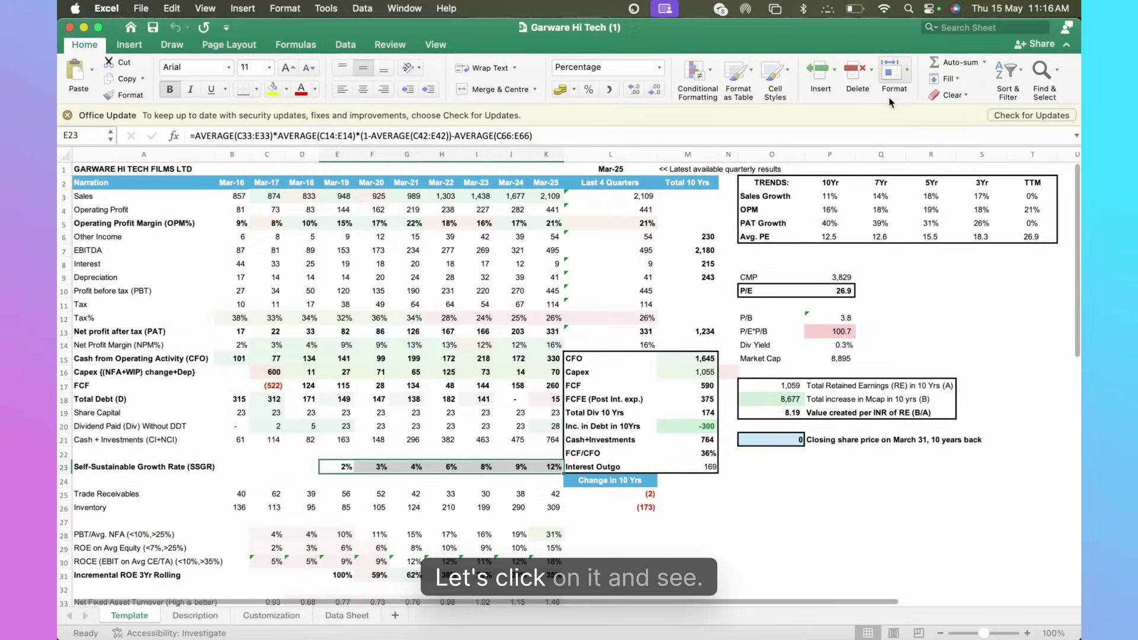
pyautogui.click(299, 394)
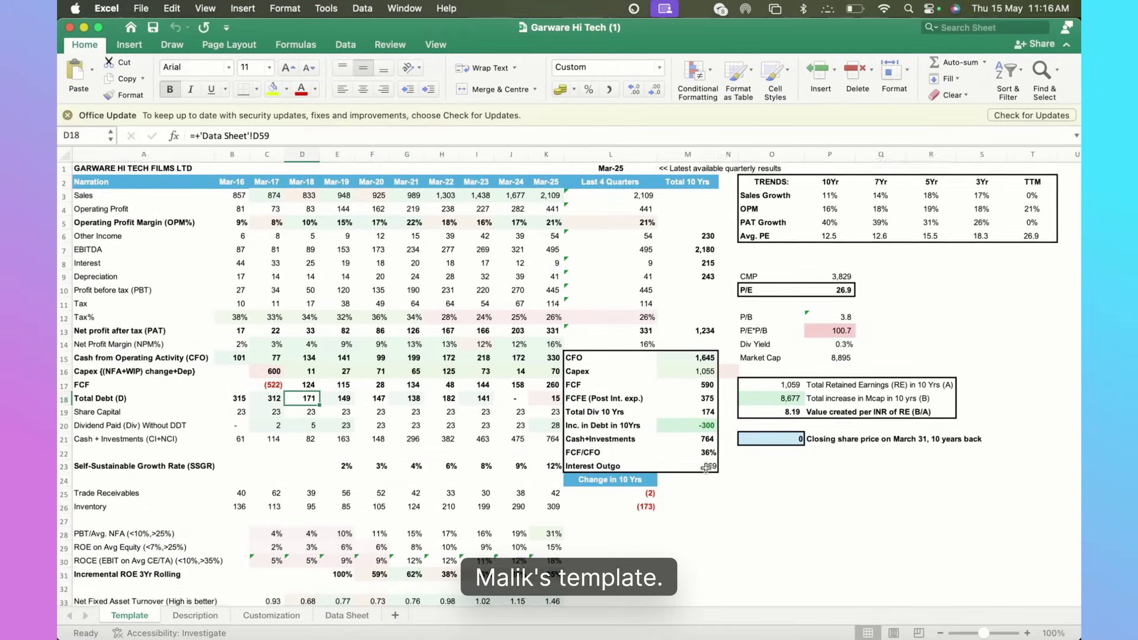
pyautogui.scroll(-15, 705, 469)
pyautogui.scroll(15, 706, 468)
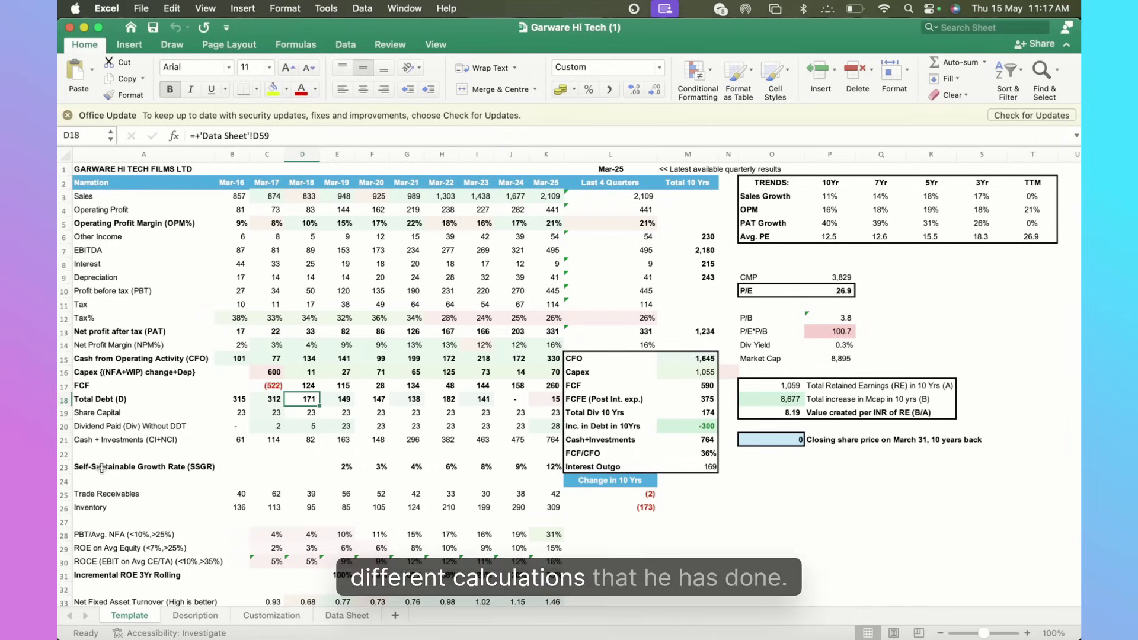
pyautogui.moveTo(102, 468); pyautogui.dragTo(539, 471)
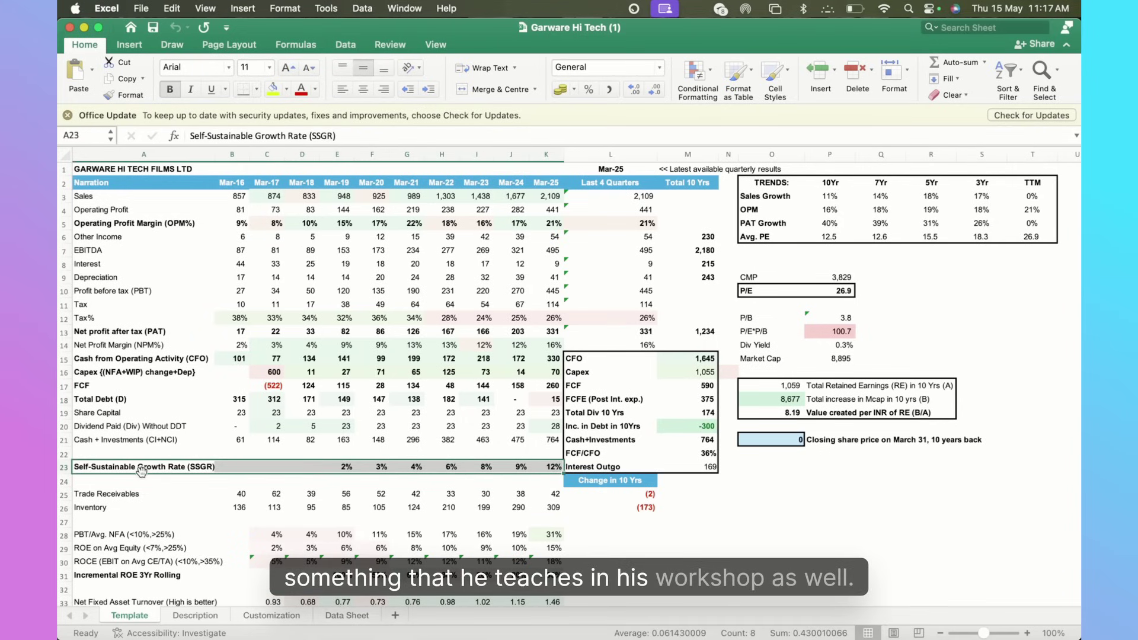
pyautogui.click(87, 387)
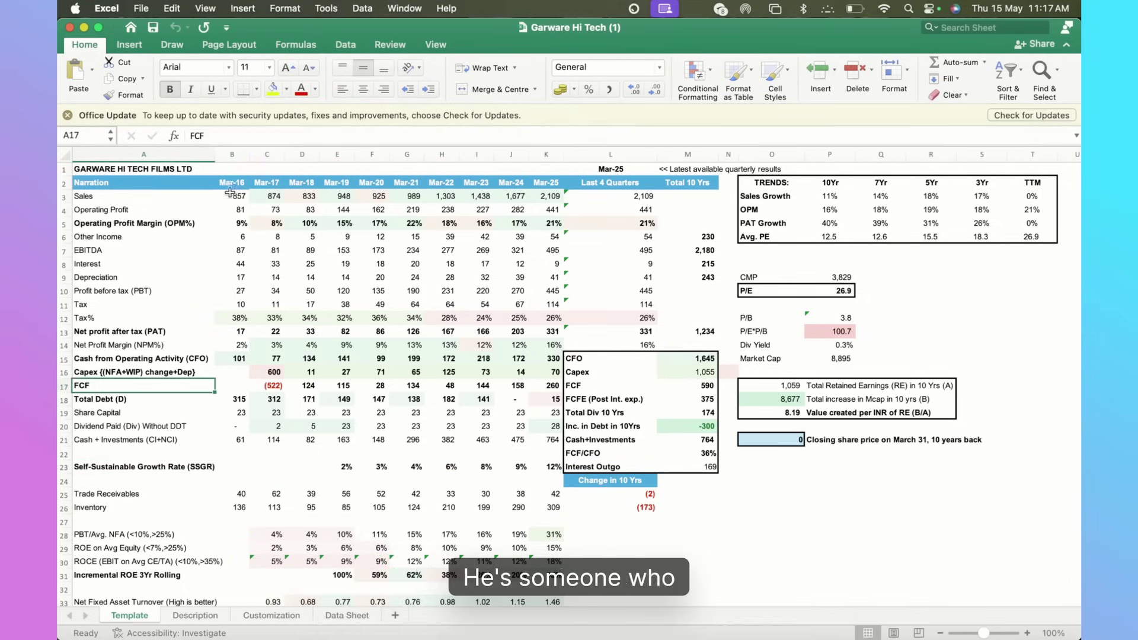
pyautogui.moveTo(228, 196); pyautogui.dragTo(621, 197)
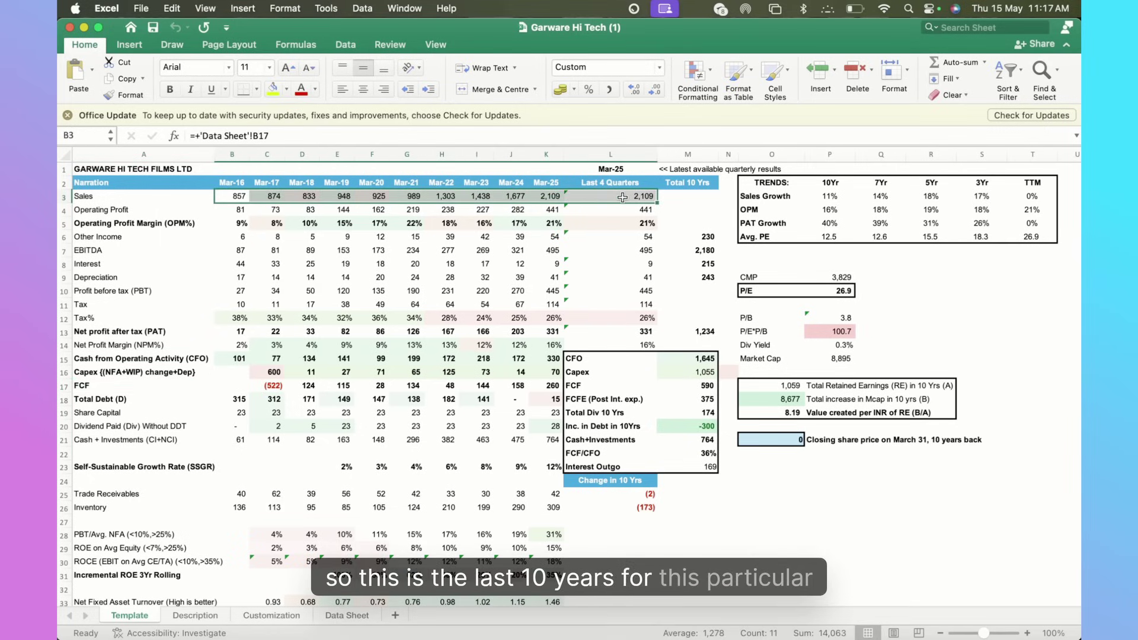
pyautogui.click(709, 373)
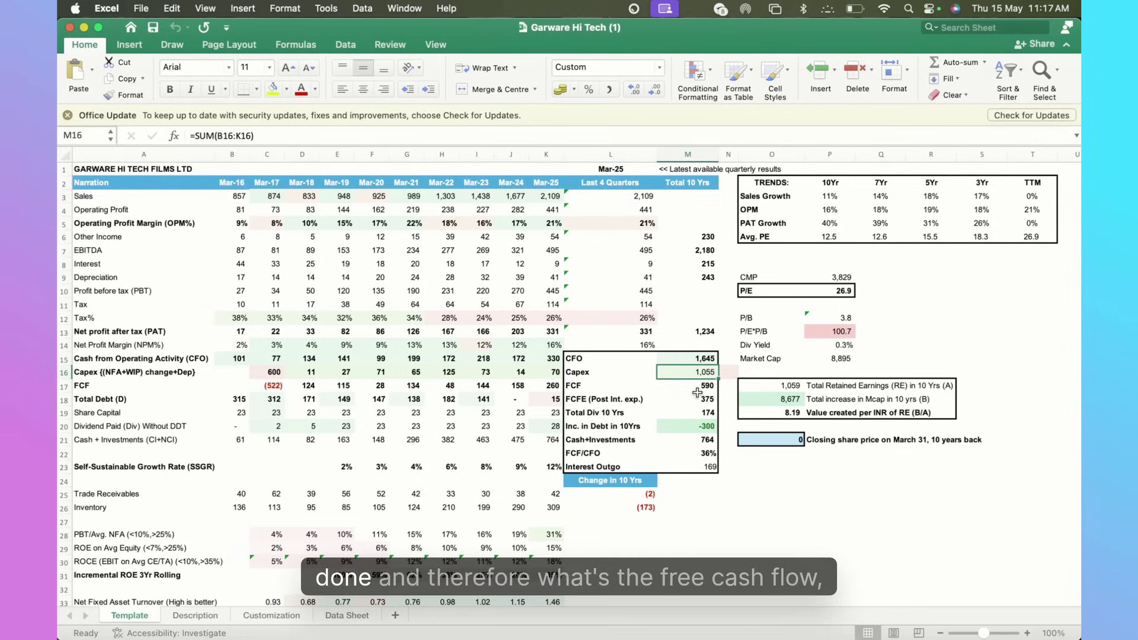
pyautogui.click(702, 386)
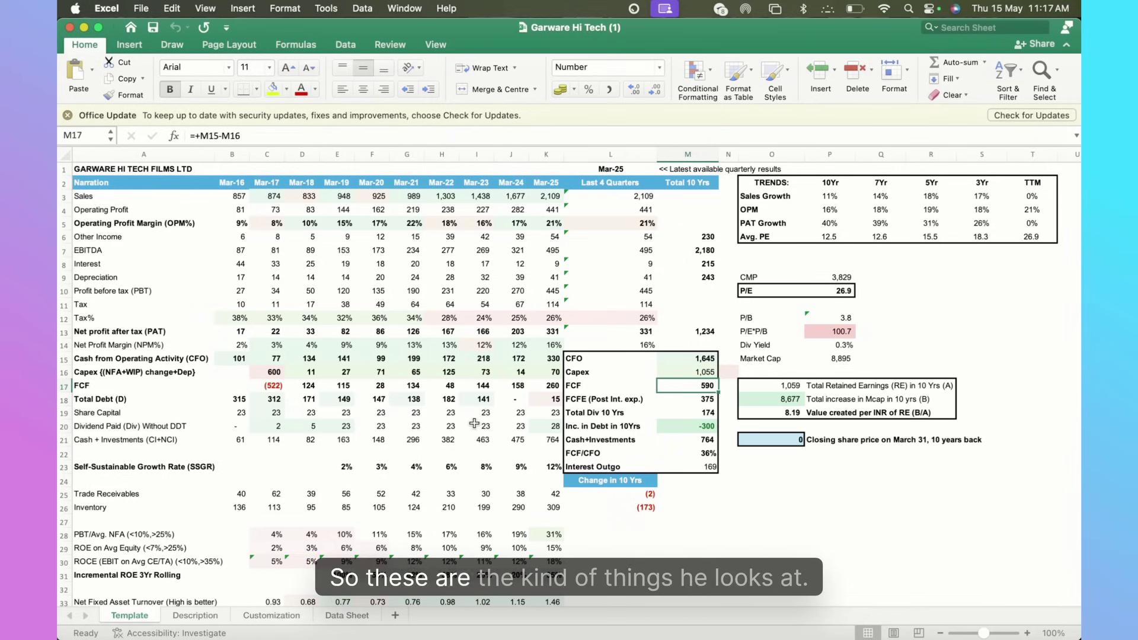
pyautogui.scroll(-6, 474, 423)
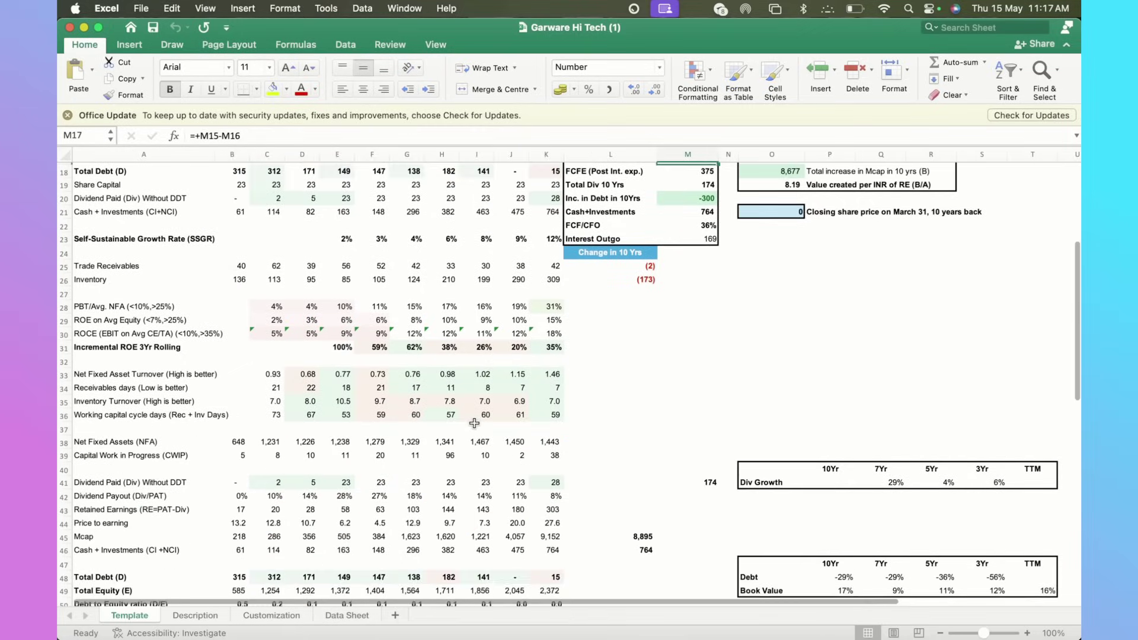
pyautogui.scroll(-1, 474, 423)
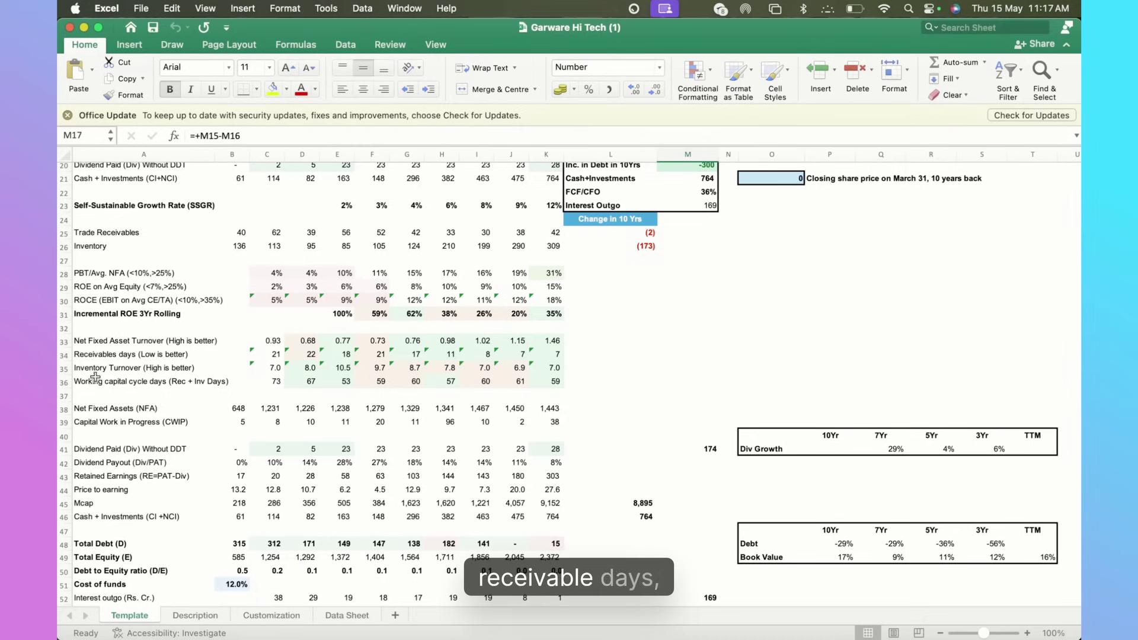
pyautogui.scroll(-10, 240, 455)
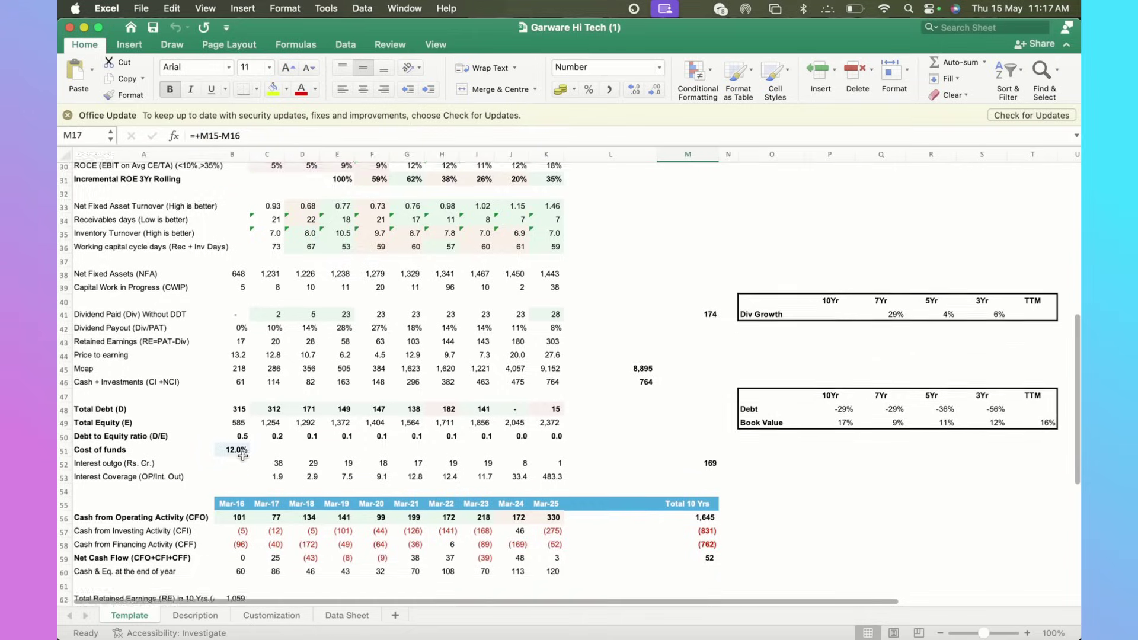
pyautogui.scroll(-5, 242, 456)
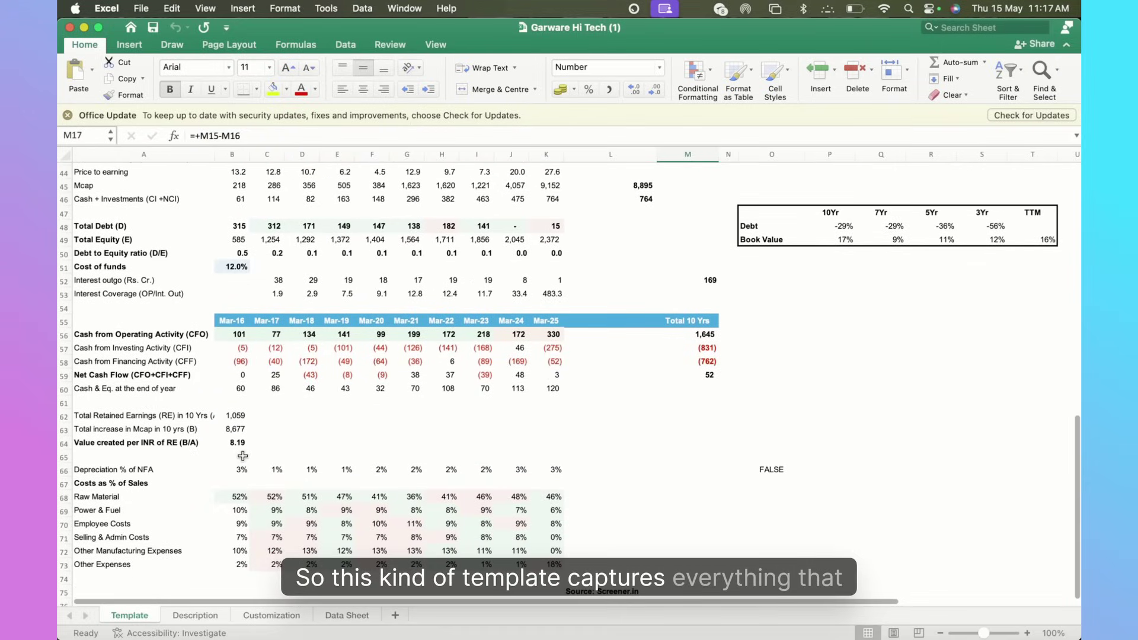